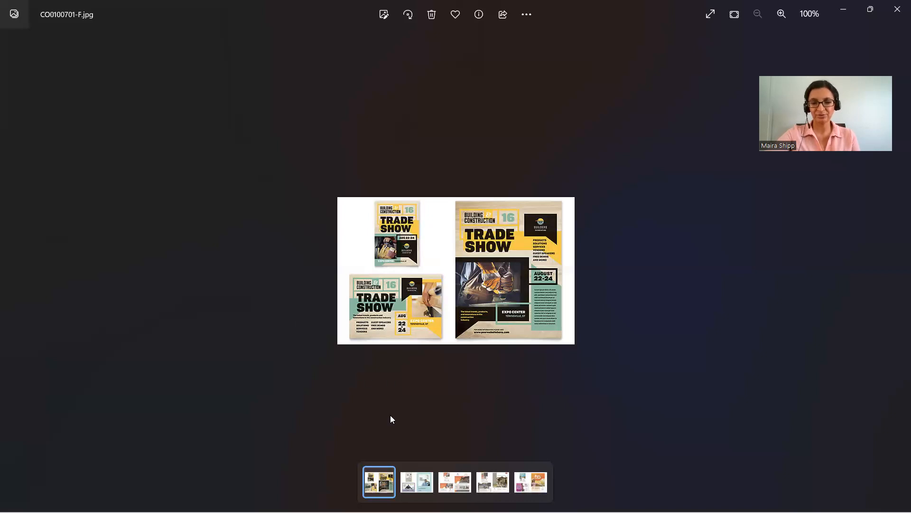
Look through the four remaining sample ad layouts after CO0100701-F.jpg for business, real estate and church ad designs.
{"action": "left_click", "coordinate": [412, 478]}
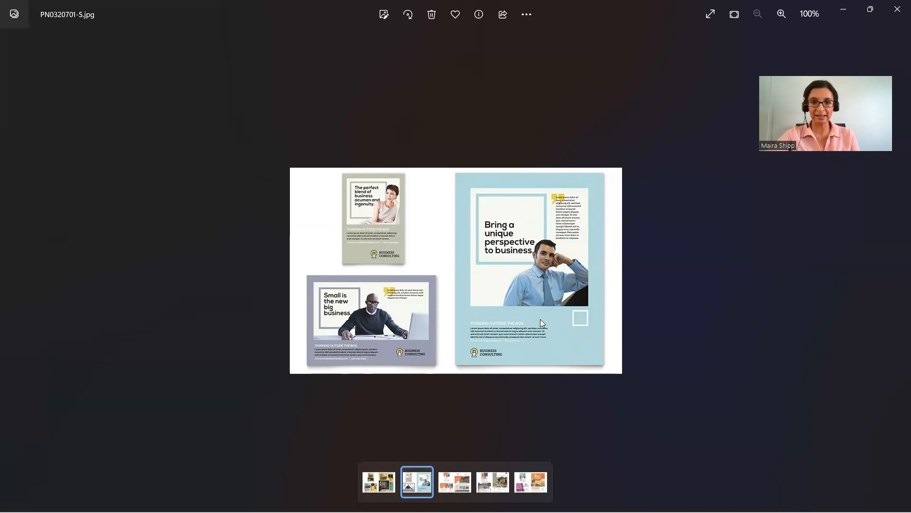
{"action": "left_click", "coordinate": [444, 484]}
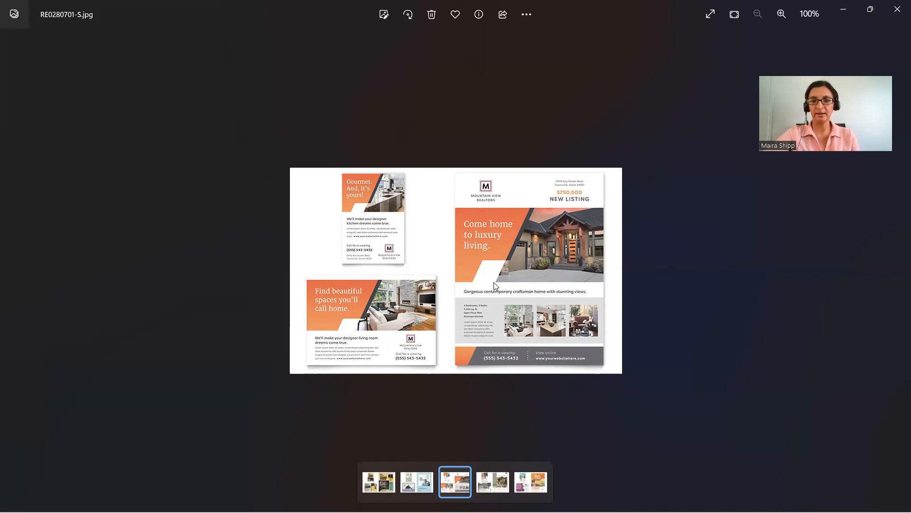
{"action": "left_click", "coordinate": [493, 484]}
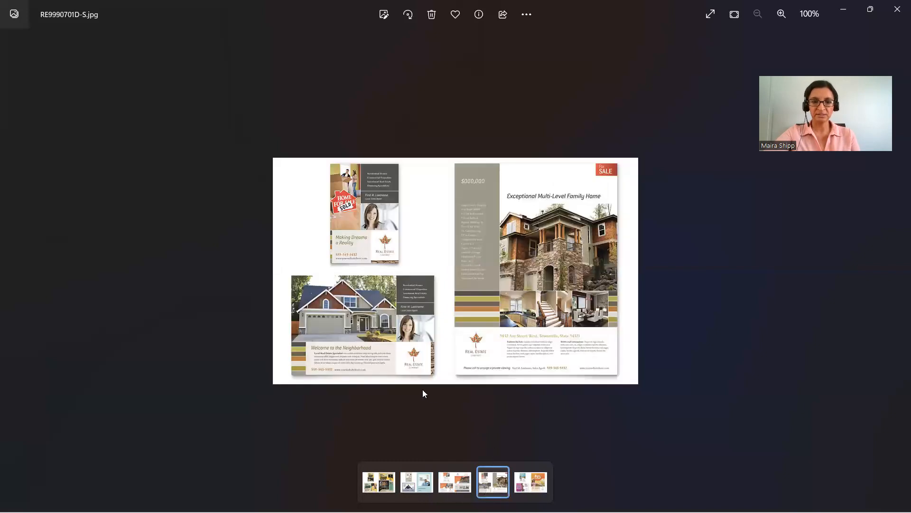
{"action": "left_click", "coordinate": [524, 487]}
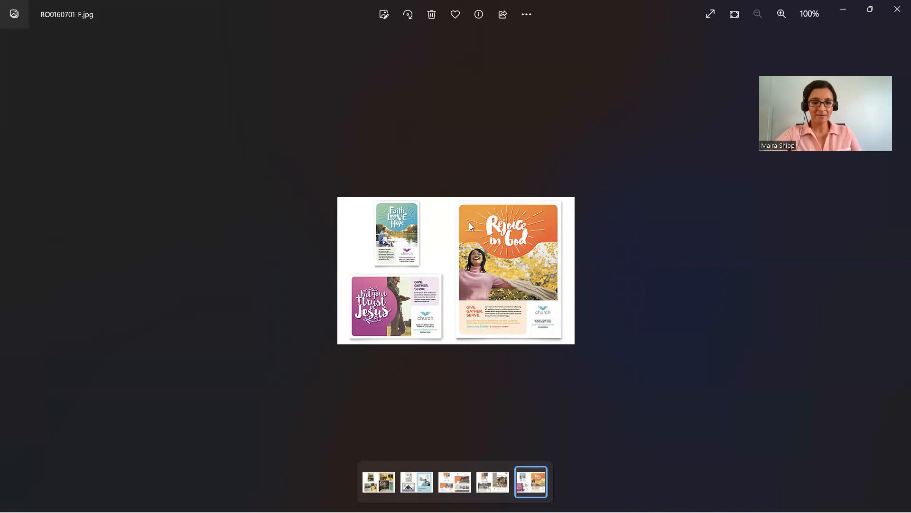
Switch to Magazine-Design.indd in InDesign and insert a new two-page A-Parent spread after pages 6-7.
{"action": "key", "text": "alt+Tab"}
{"action": "key", "text": "Tab"}
{"action": "key", "text": "Tab"}
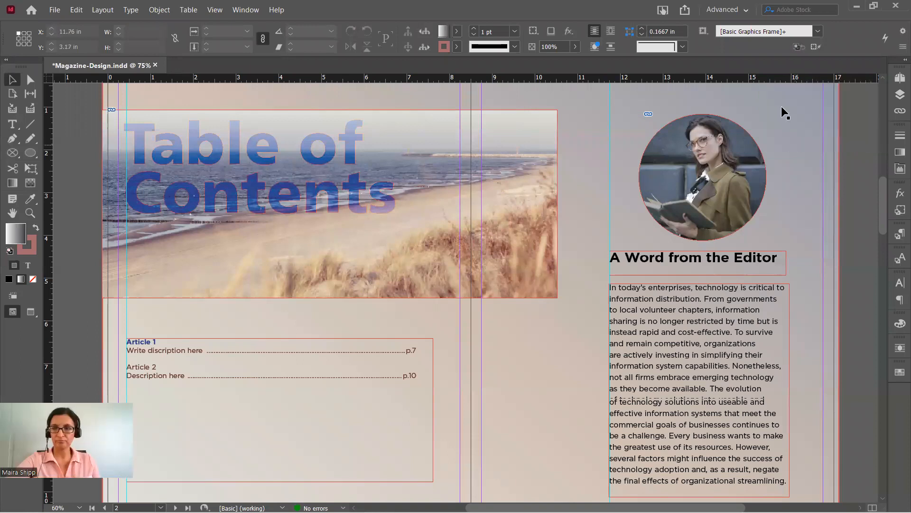
{"action": "left_click", "coordinate": [900, 77]}
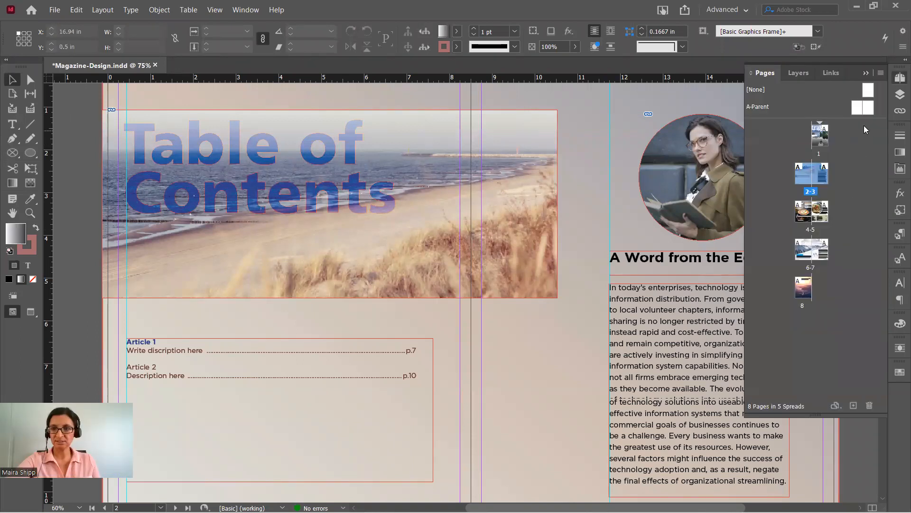
{"action": "left_click", "coordinate": [860, 113]}
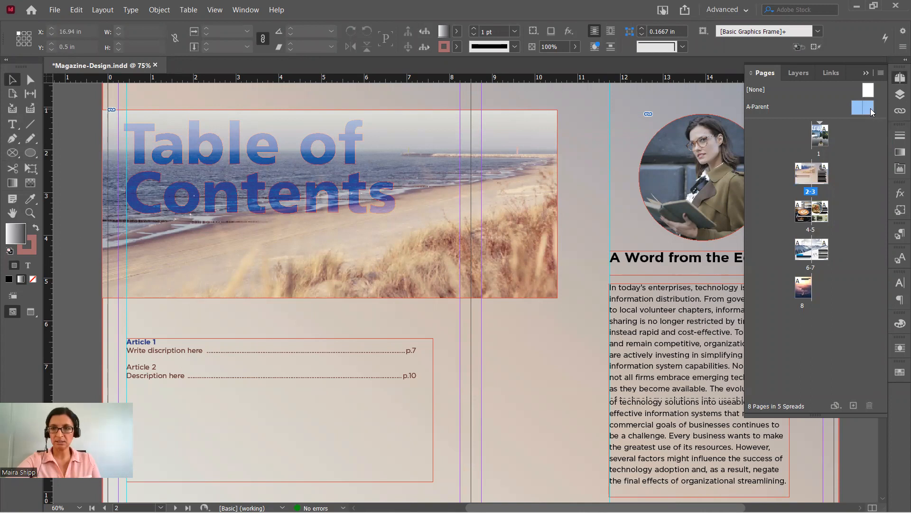
{"action": "left_click", "coordinate": [824, 255]}
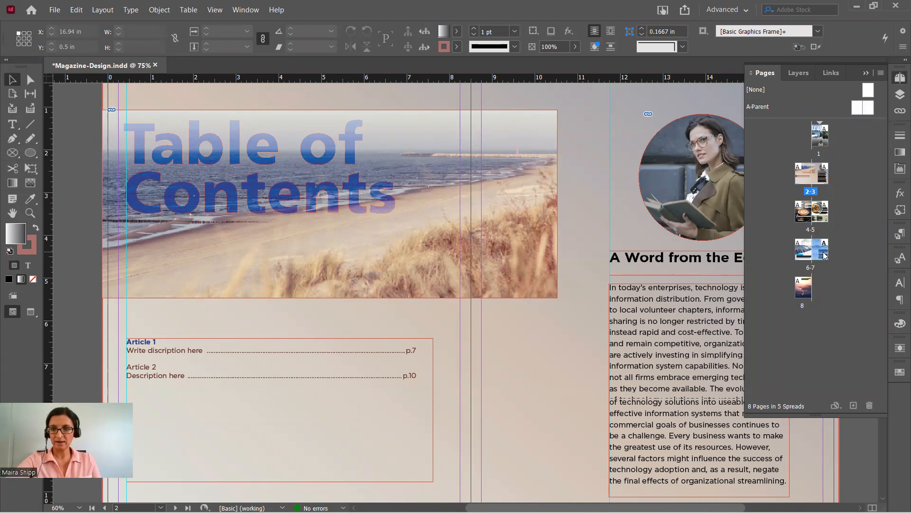
{"action": "left_click", "coordinate": [857, 109]}
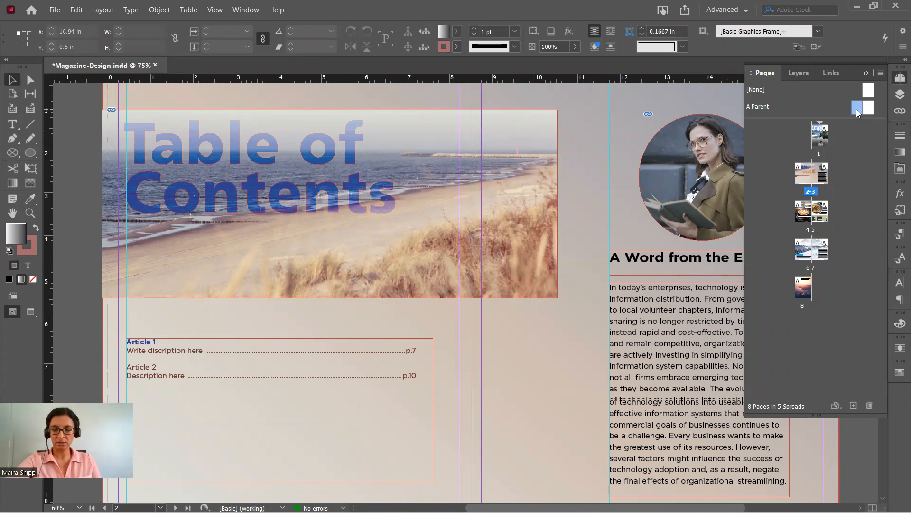
{"action": "left_click", "coordinate": [870, 109], "text": "shift"}
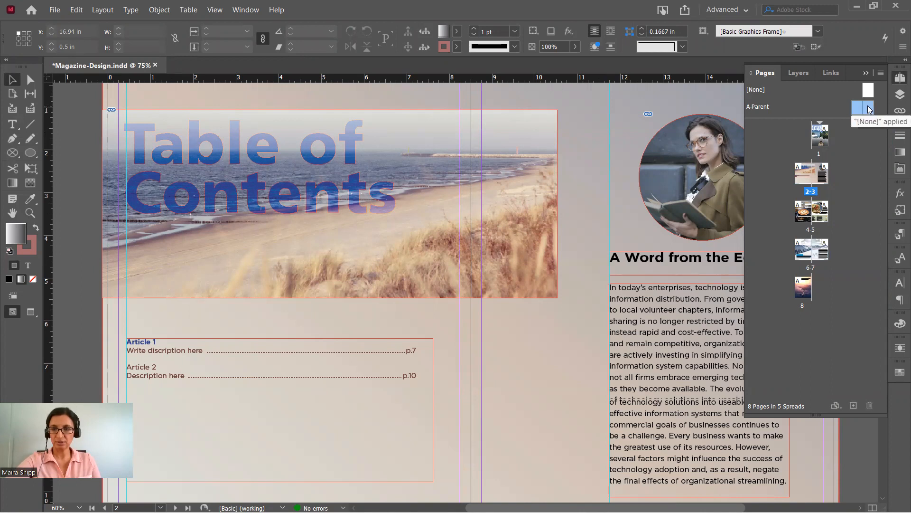
{"action": "left_click_drag", "start_coordinate": [870, 109], "coordinate": [832, 251]}
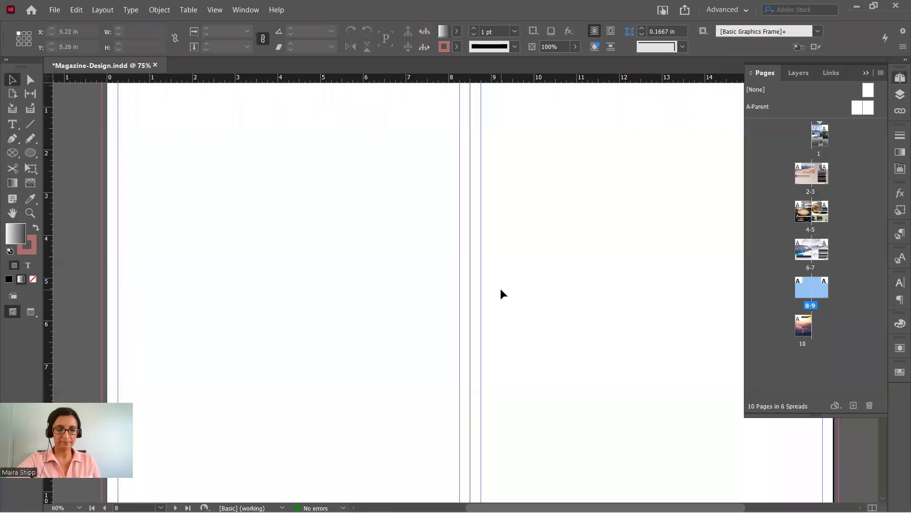
Draw a rectangular frame about 4.125 by 5.775 in from the top-left bleed corner of page 8.
{"action": "key", "text": "ctrl+minus"}
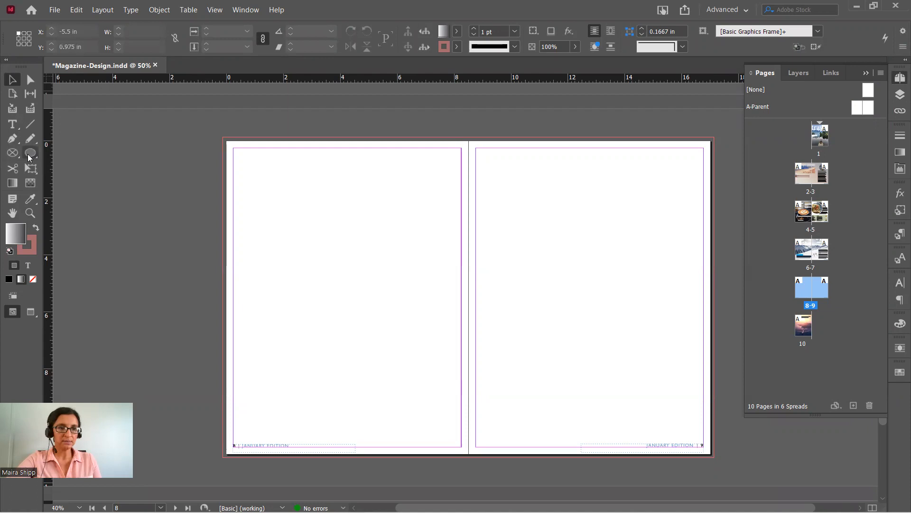
{"action": "left_click", "coordinate": [14, 155]}
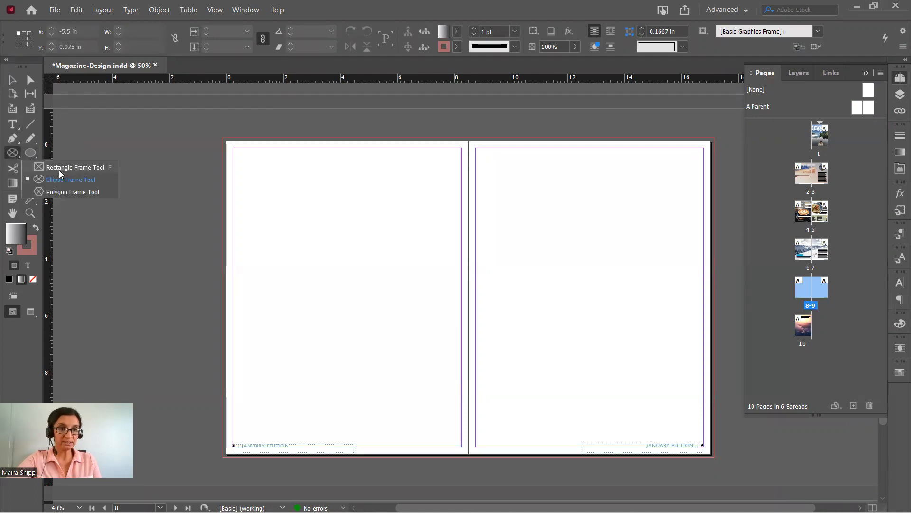
{"action": "left_click", "coordinate": [60, 174]}
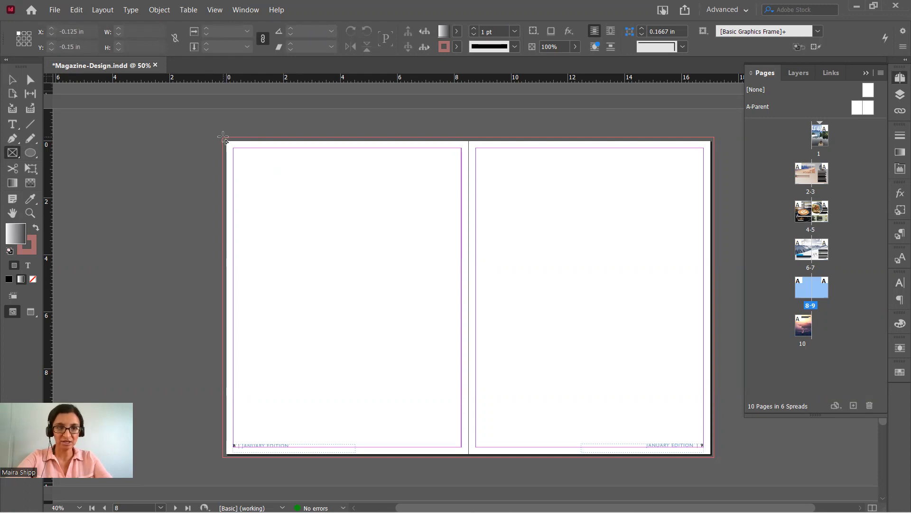
{"action": "left_click_drag", "start_coordinate": [223, 138], "coordinate": [340, 301]}
Duplicate the frame across to the right half of page 8 and widen the original frame to about 4.3 in.
{"action": "left_click", "coordinate": [12, 79]}
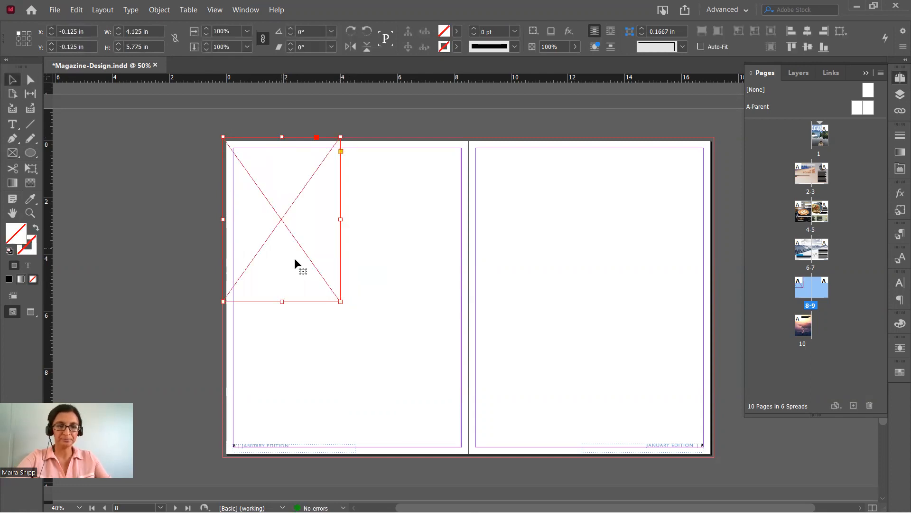
{"action": "left_click_drag", "start_coordinate": [295, 254], "coordinate": [421, 256]}
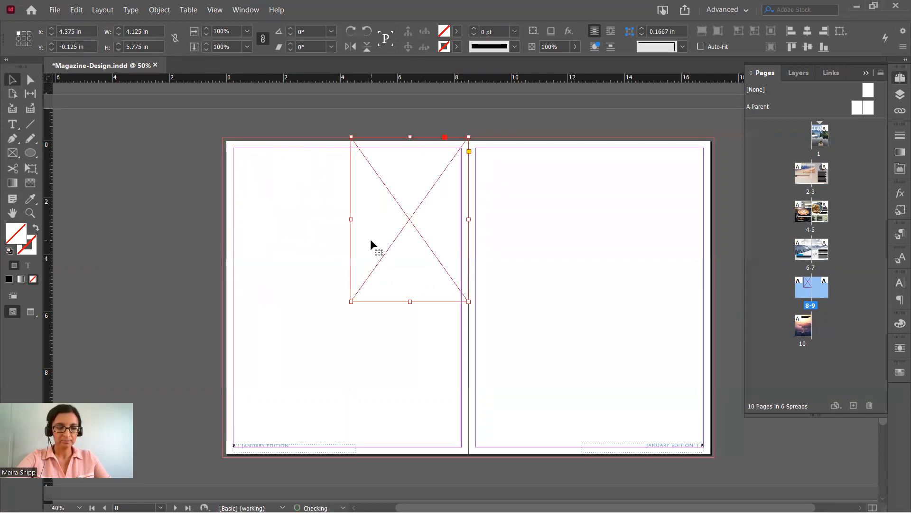
{"action": "key", "text": "ctrl+z"}
{"action": "left_click_drag", "start_coordinate": [293, 230], "coordinate": [415, 236]}
{"action": "left_click", "coordinate": [340, 229]}
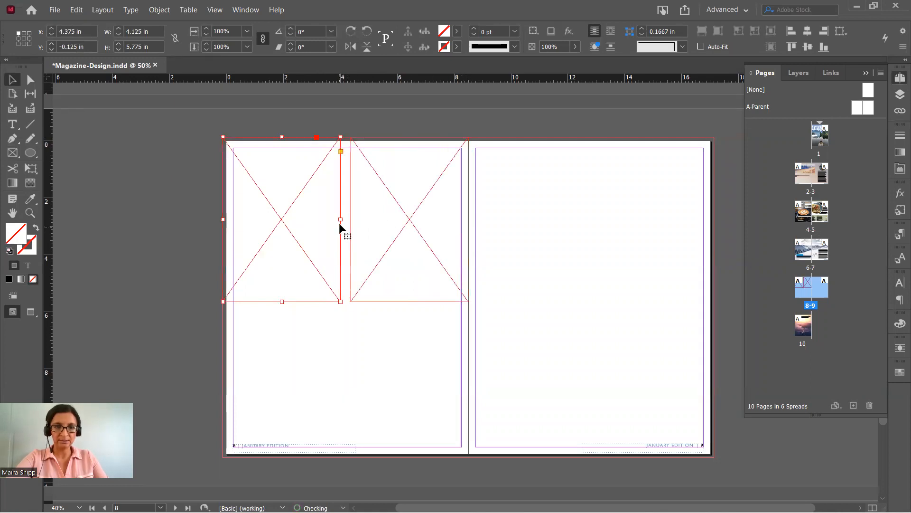
{"action": "left_click_drag", "start_coordinate": [340, 220], "coordinate": [345, 219]}
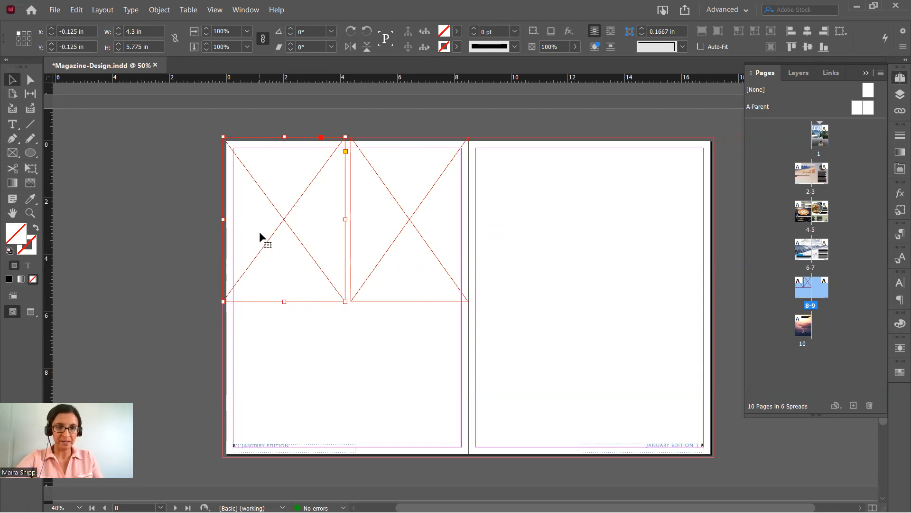
Duplicate the first frame below the pair and reshape it into a wide frame about 4.325 in high, reaching the left bleed edge.
{"action": "left_click_drag", "start_coordinate": [276, 228], "coordinate": [289, 363]}
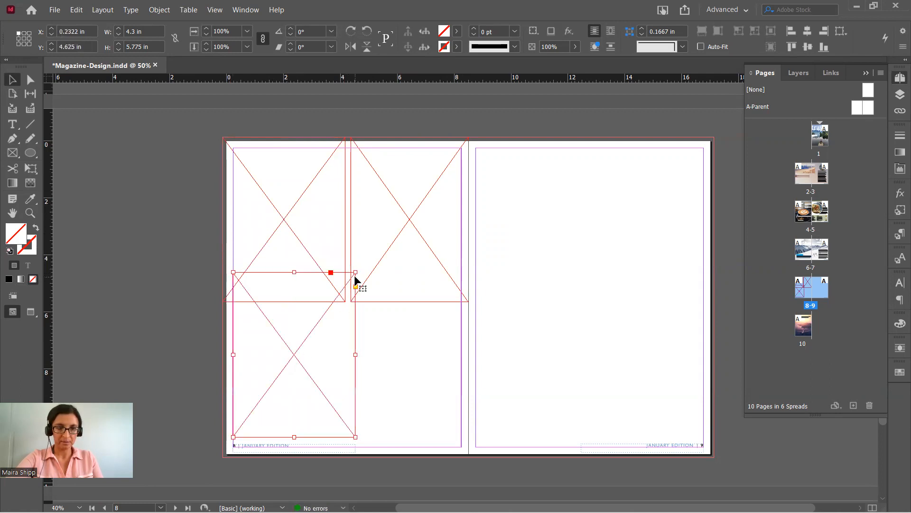
{"action": "left_click_drag", "start_coordinate": [355, 272], "coordinate": [460, 314]}
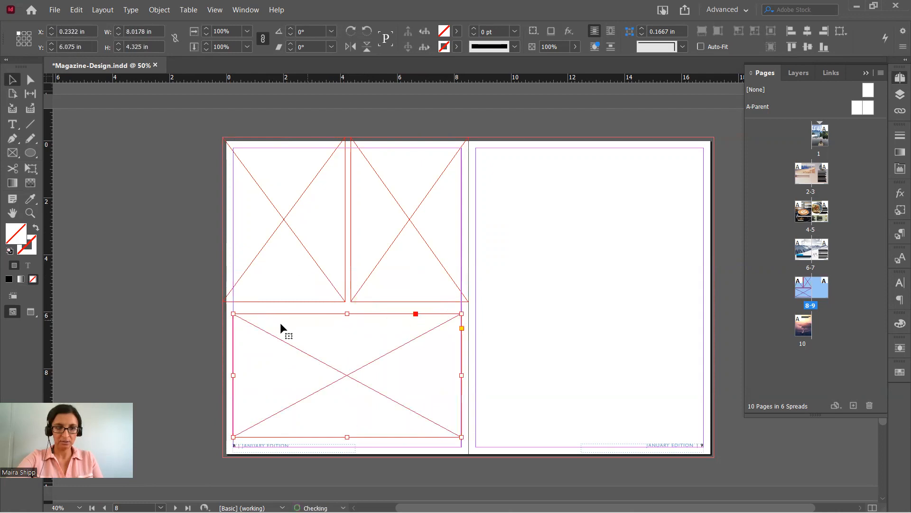
{"action": "left_click_drag", "start_coordinate": [230, 375], "coordinate": [222, 375]}
{"action": "left_click", "coordinate": [176, 328]}
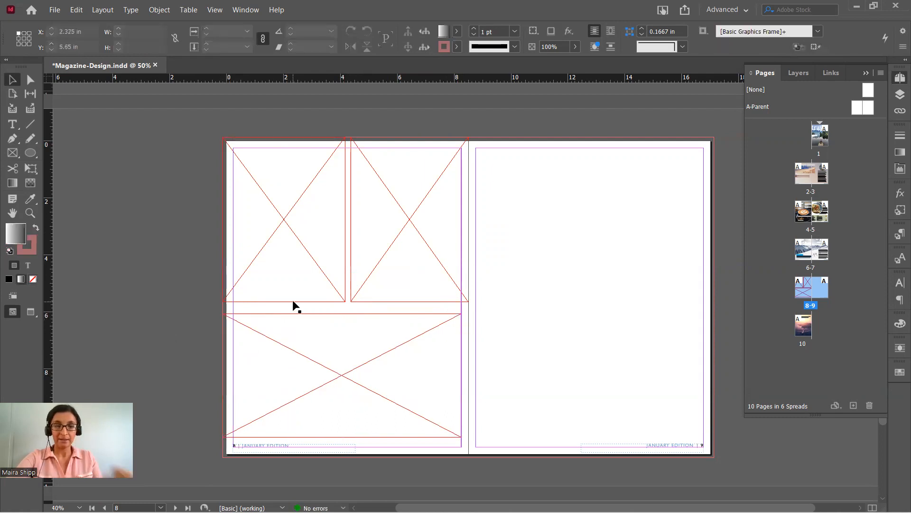
Duplicate the two upper frames of page 8 together onto the top of page 9, starting at the spine.
{"action": "left_click", "coordinate": [406, 230]}
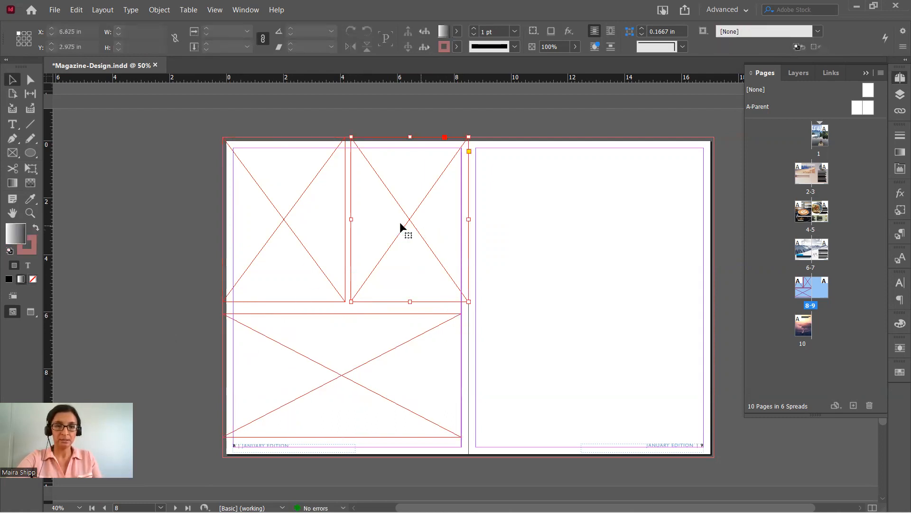
{"action": "left_click", "coordinate": [306, 233], "text": "shift"}
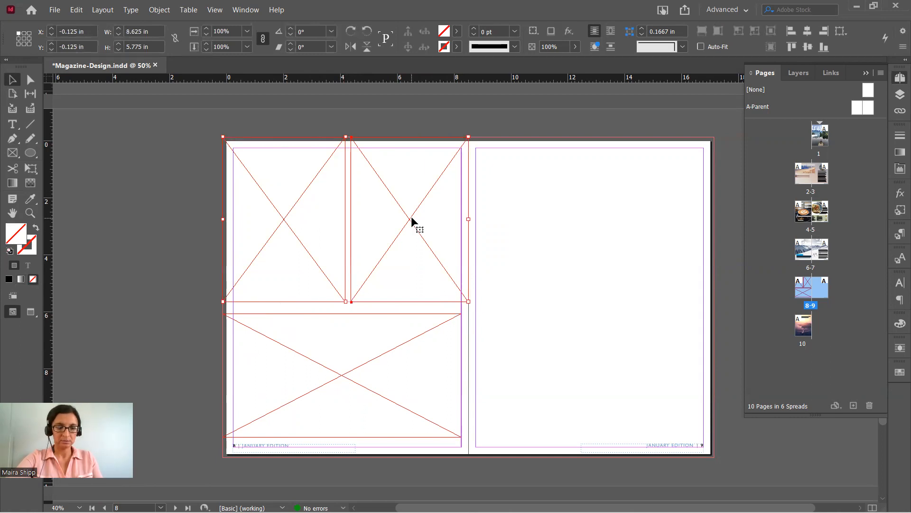
{"action": "left_click_drag", "start_coordinate": [412, 220], "coordinate": [663, 237]}
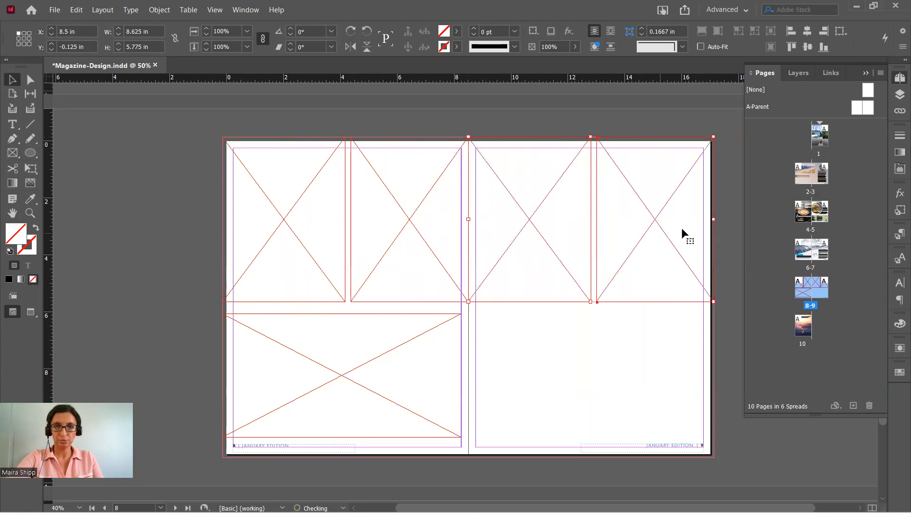
{"action": "left_click", "coordinate": [726, 209]}
Extend the two page 9 frames downward to heights of about 10.525 in for the left one and 10.425 in for the right one.
{"action": "left_click", "coordinate": [546, 280]}
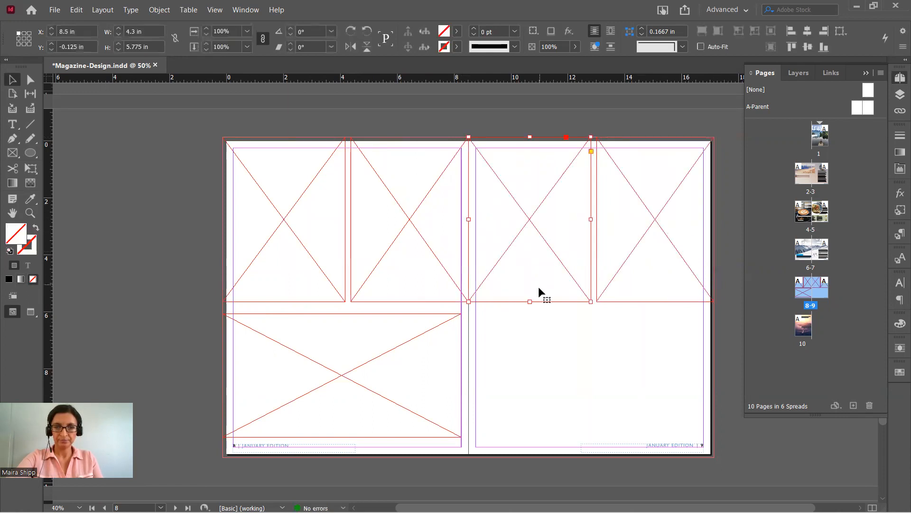
{"action": "left_click_drag", "start_coordinate": [529, 302], "coordinate": [532, 437]}
{"action": "left_click", "coordinate": [653, 289]}
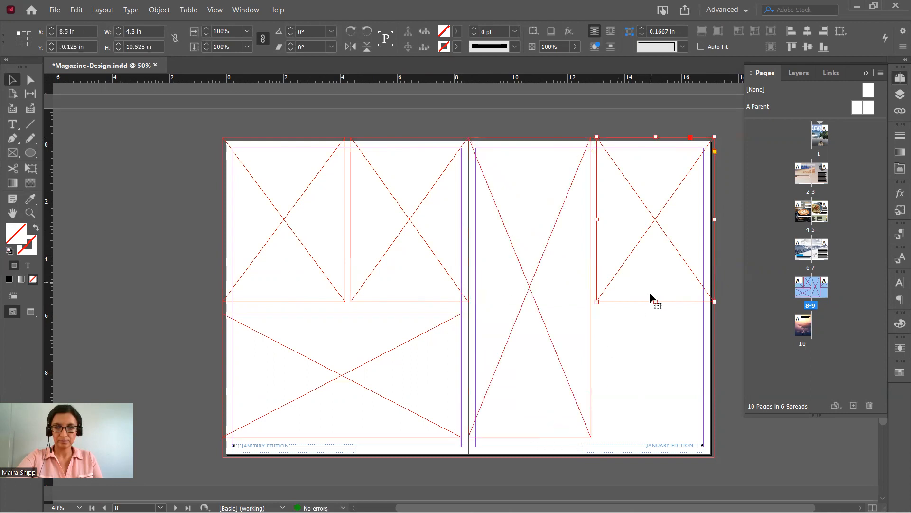
{"action": "left_click_drag", "start_coordinate": [654, 302], "coordinate": [655, 434]}
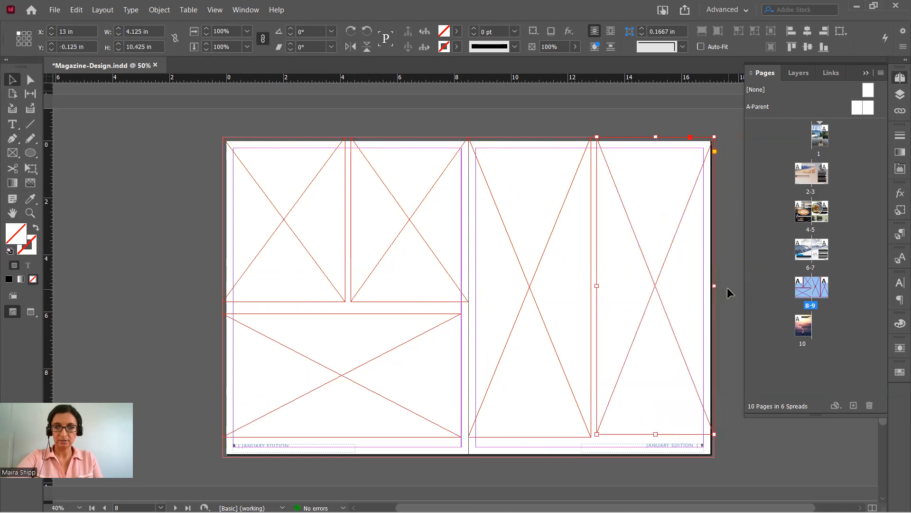
{"action": "left_click", "coordinate": [728, 291]}
Place pexels-photo-2879824 from the Project 6 folder into the top-left frame of page 8 and fill the frame proportionally.
{"action": "left_click", "coordinate": [312, 242]}
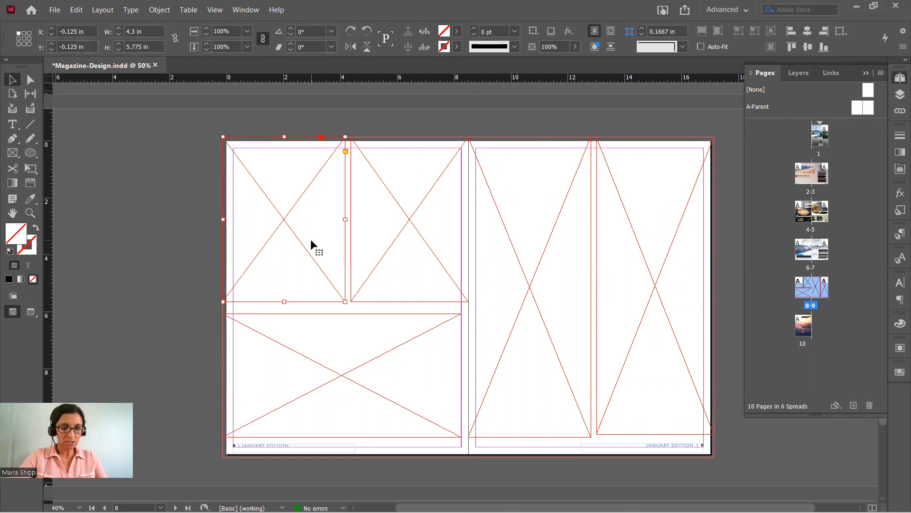
{"action": "key", "text": "ctrl+d"}
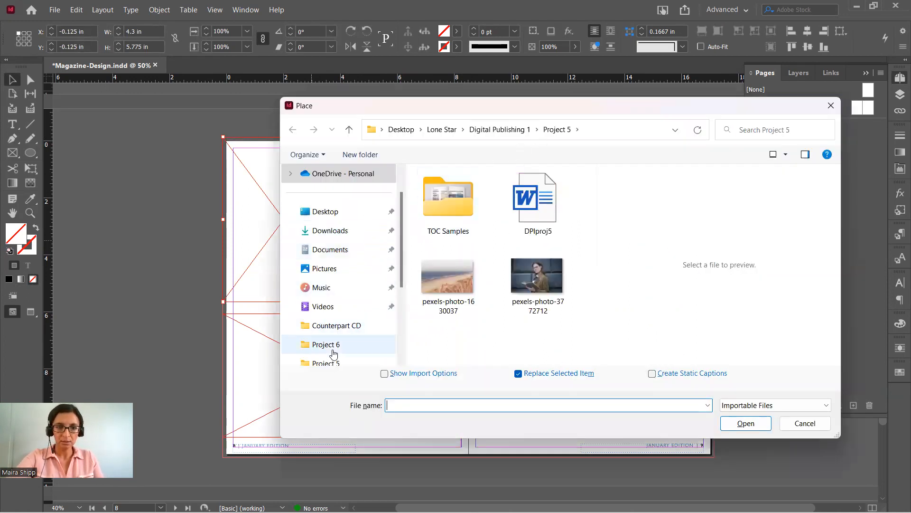
{"action": "left_click", "coordinate": [341, 345]}
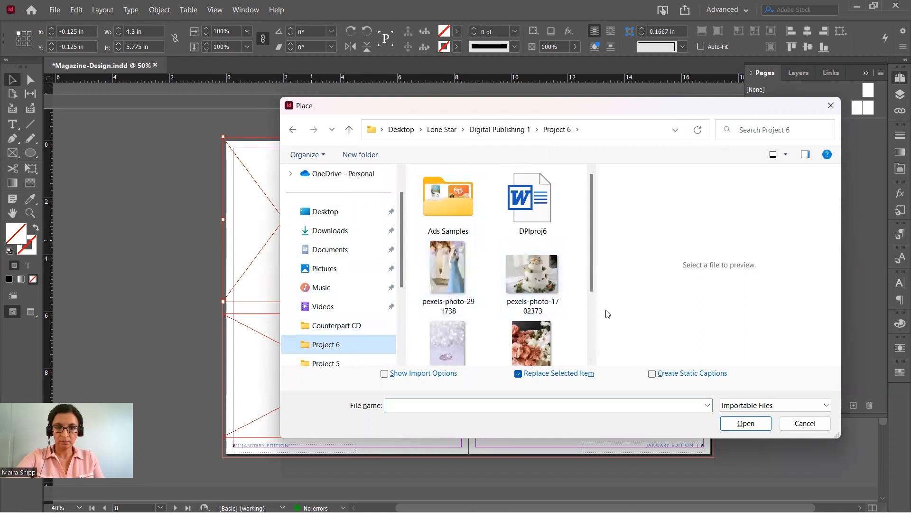
{"action": "scroll", "coordinate": [569, 290], "scroll_direction": "down", "scroll_amount": 3}
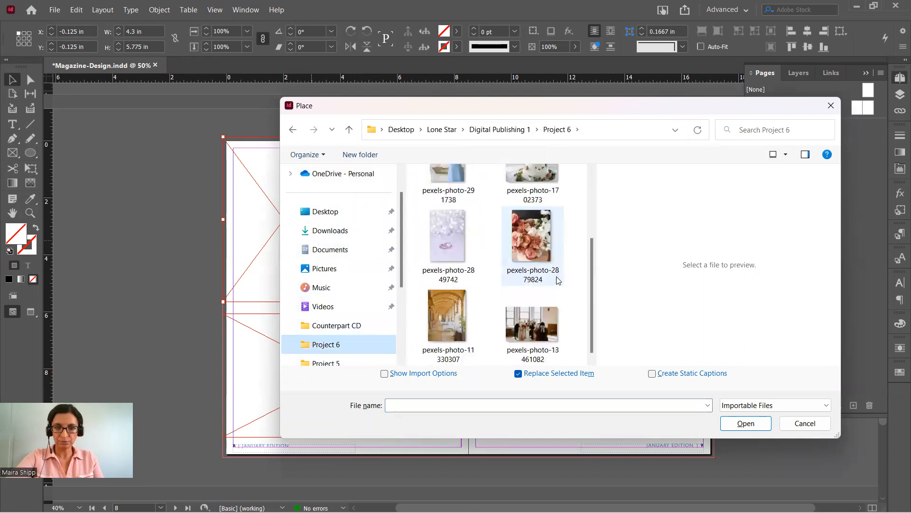
{"action": "left_click", "coordinate": [538, 242]}
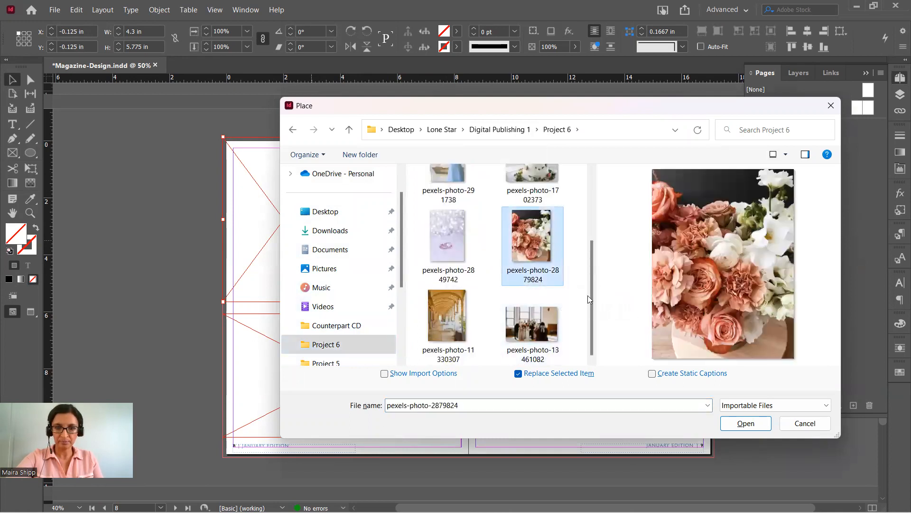
{"action": "left_click", "coordinate": [745, 423]}
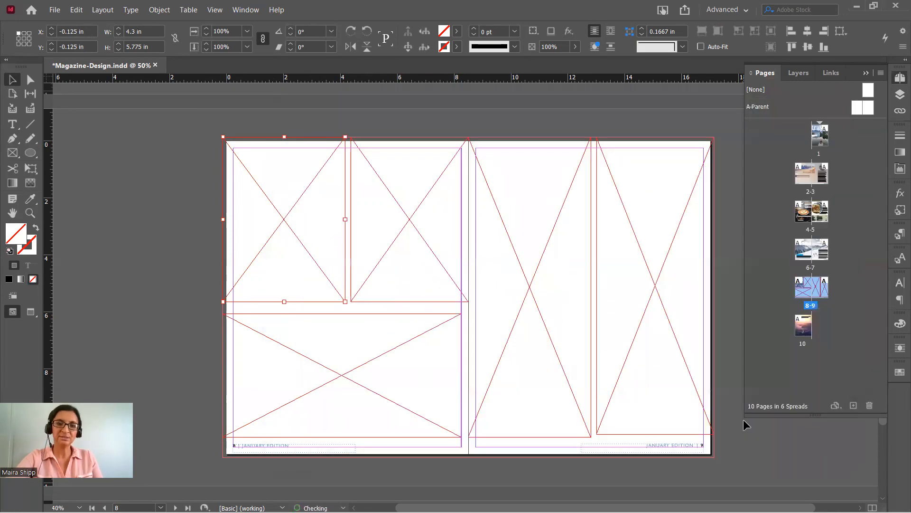
{"action": "key", "text": "ctrl+alt+shift+c"}
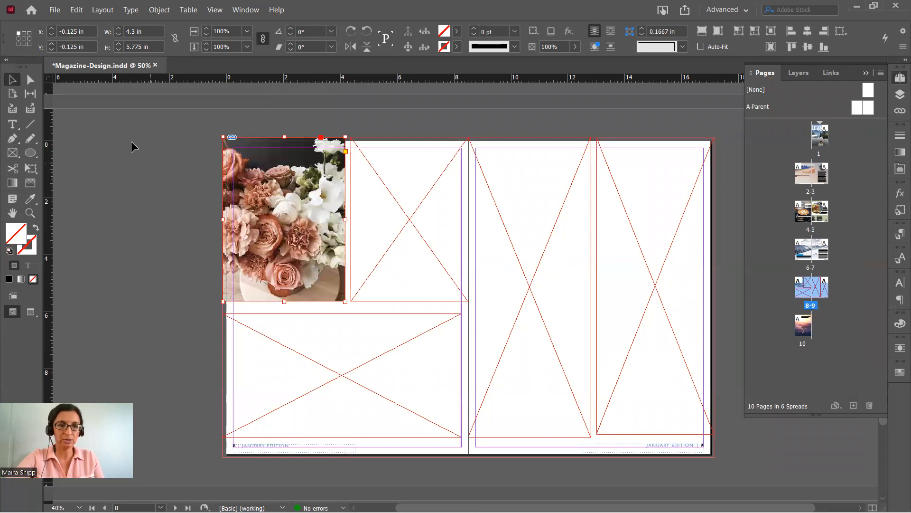
{"action": "key", "text": "a"}
{"action": "left_click", "coordinate": [258, 200]}
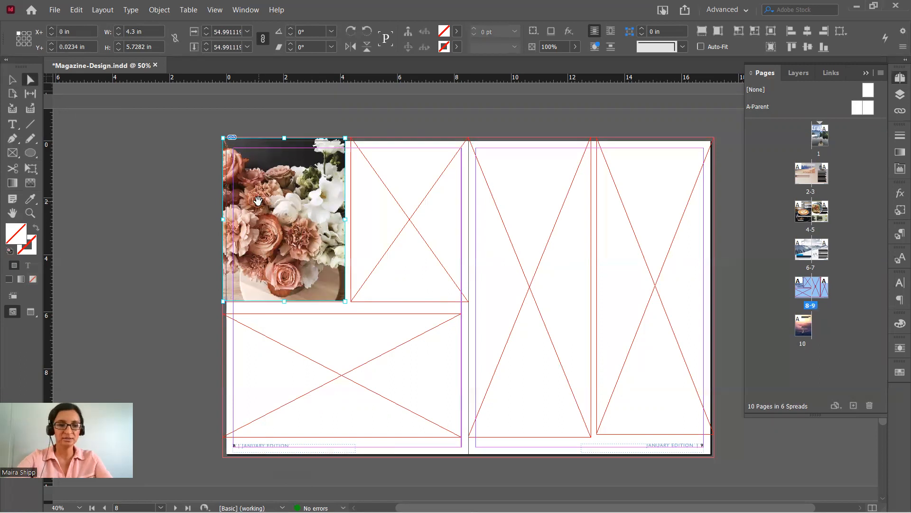
{"action": "left_click", "coordinate": [12, 80]}
{"action": "left_click", "coordinate": [68, 158]}
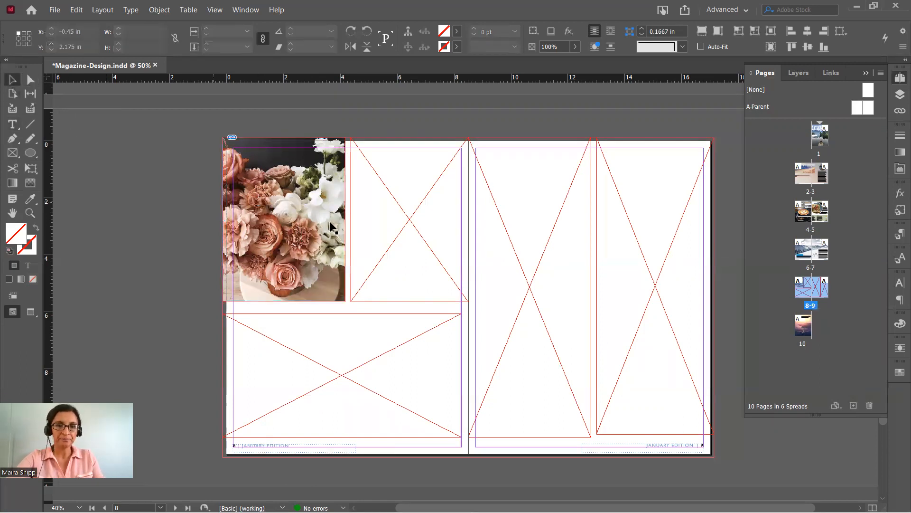
Place pexels-photo-11330307 from the Project 6 folder into the upper frame of page 8 nearest the spine.
{"action": "left_click", "coordinate": [415, 229]}
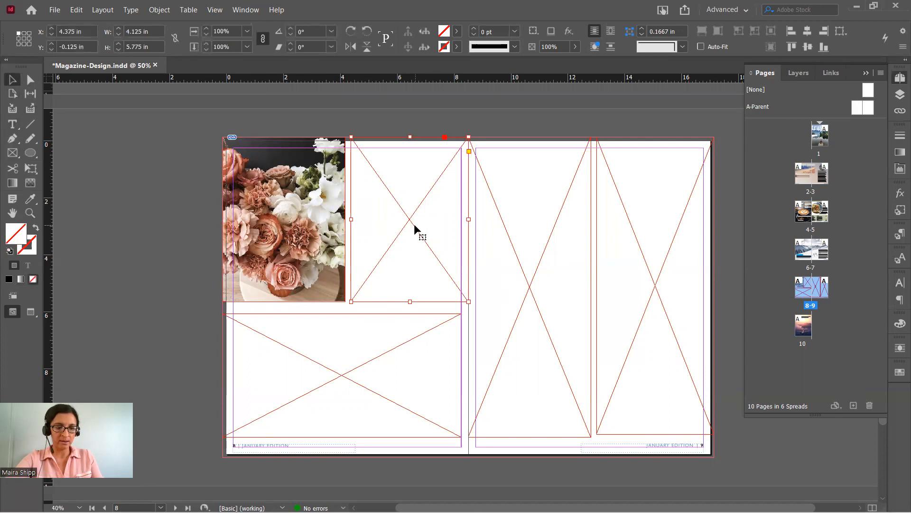
{"action": "key", "text": "ctrl+d"}
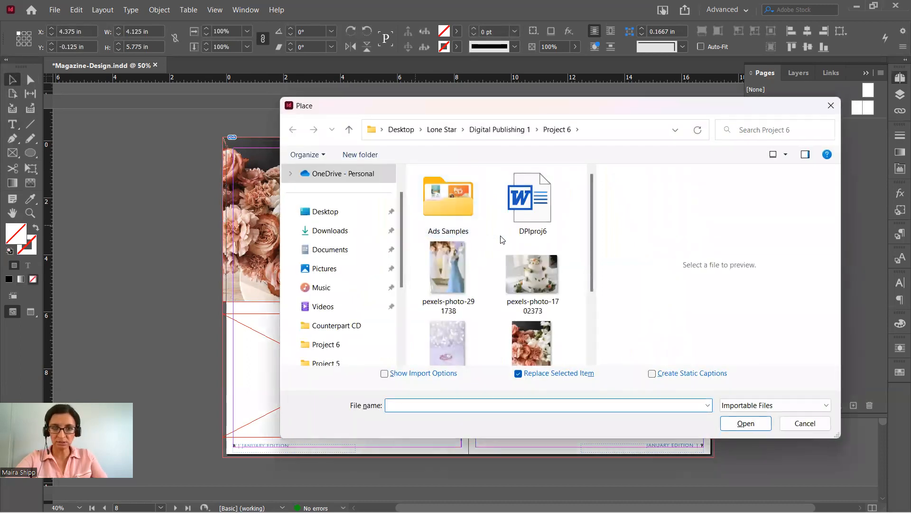
{"action": "scroll", "coordinate": [502, 240], "scroll_direction": "down", "scroll_amount": 3}
{"action": "left_click", "coordinate": [448, 316]}
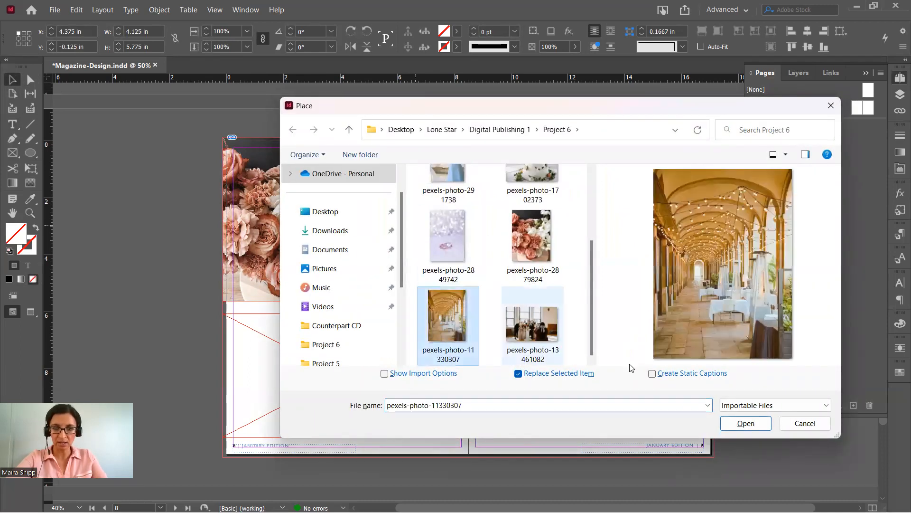
{"action": "left_click", "coordinate": [746, 423]}
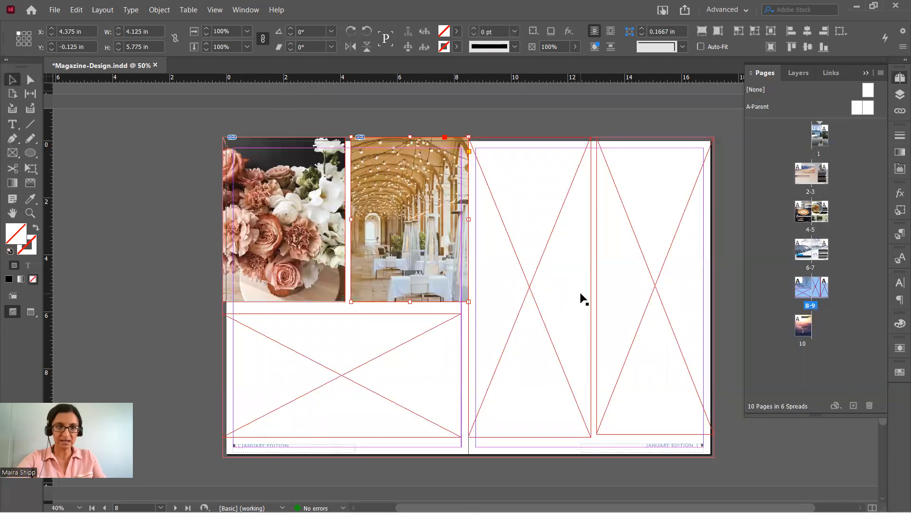
Scale the archway photo down proportionally inside its frame to about 59.52%, roughly 4.55 by 6.2 in, still covering the frame.
{"action": "left_click", "coordinate": [30, 80]}
{"action": "left_click", "coordinate": [380, 201]}
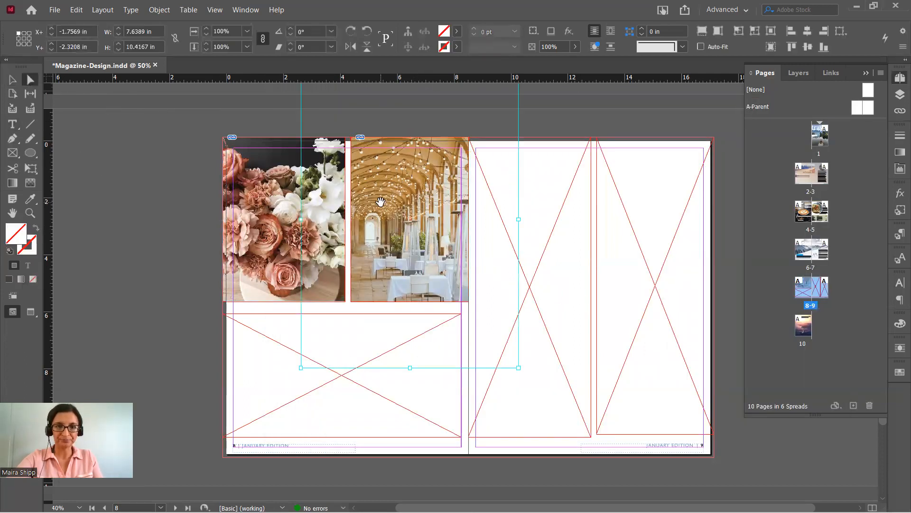
{"action": "scroll", "coordinate": [380, 202], "scroll_direction": "up", "scroll_amount": 1}
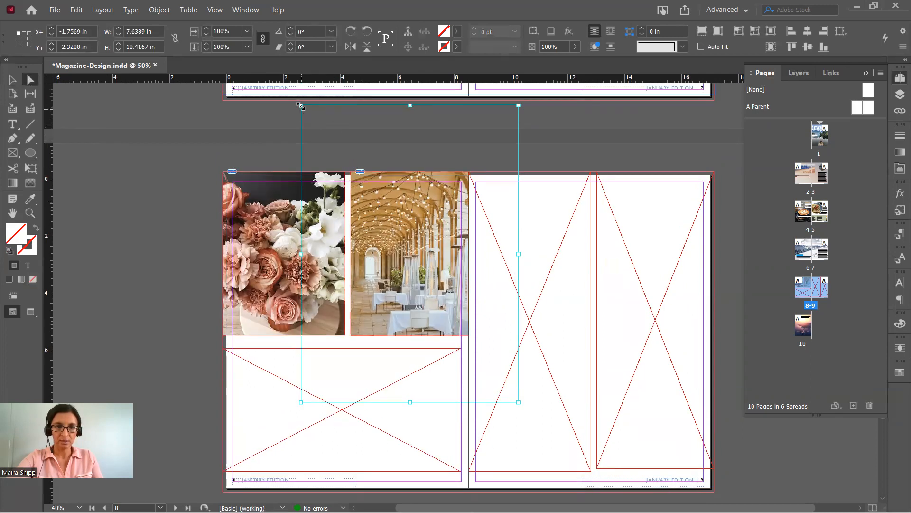
{"action": "left_click_drag", "start_coordinate": [300, 105], "coordinate": [349, 172]}
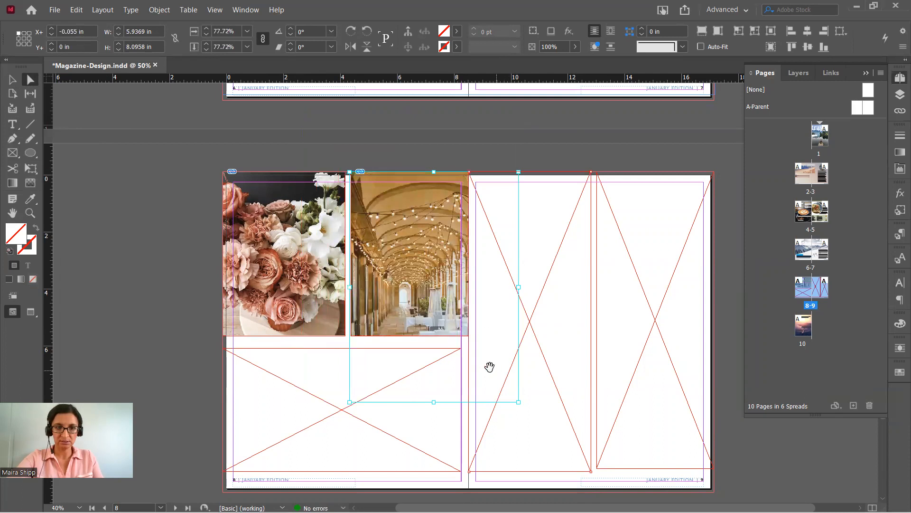
{"action": "left_click_drag", "start_coordinate": [518, 402], "coordinate": [469, 347]}
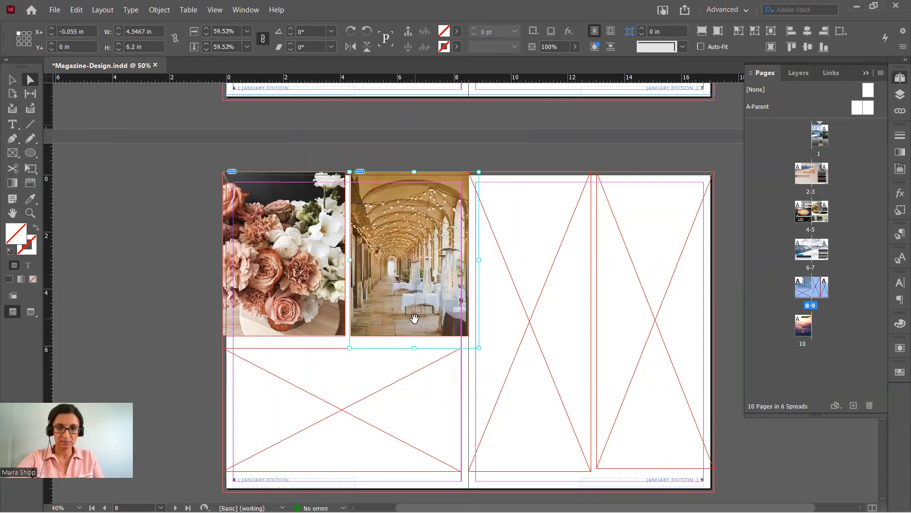
{"action": "left_click", "coordinate": [144, 275]}
Place pexels-photo-1702373 into the wide lower frame of page 8 and fit the content proportionally.
{"action": "left_click", "coordinate": [12, 79]}
{"action": "left_click", "coordinate": [319, 422]}
{"action": "key", "text": "ctrl+d"}
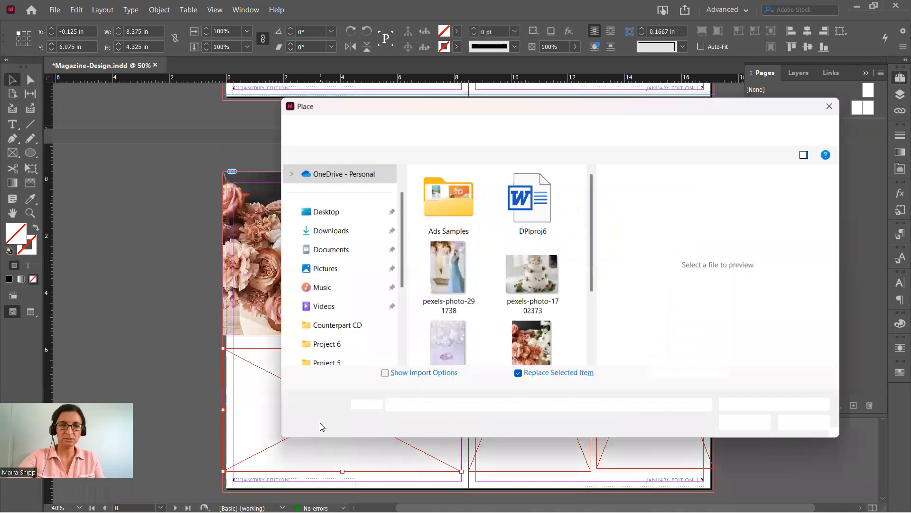
{"action": "left_click", "coordinate": [541, 287]}
{"action": "left_click", "coordinate": [745, 421]}
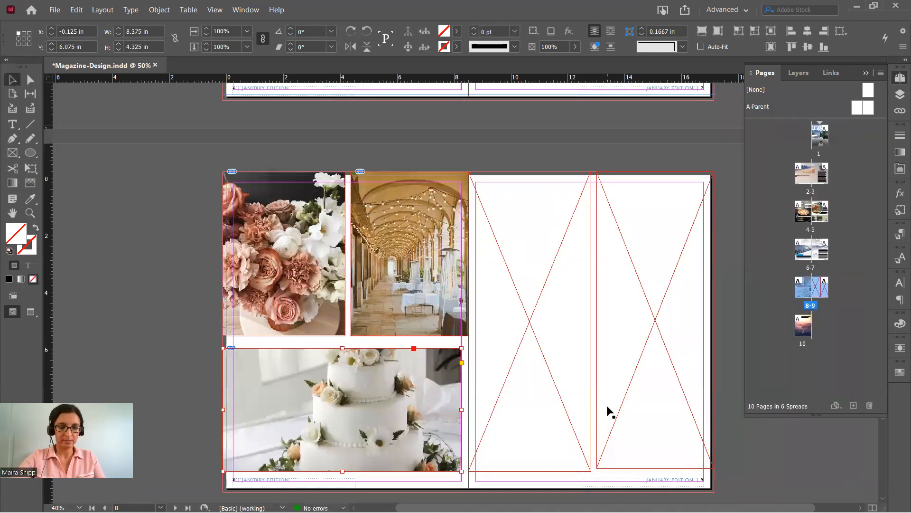
{"action": "key", "text": "ctrl+alt+shift+e"}
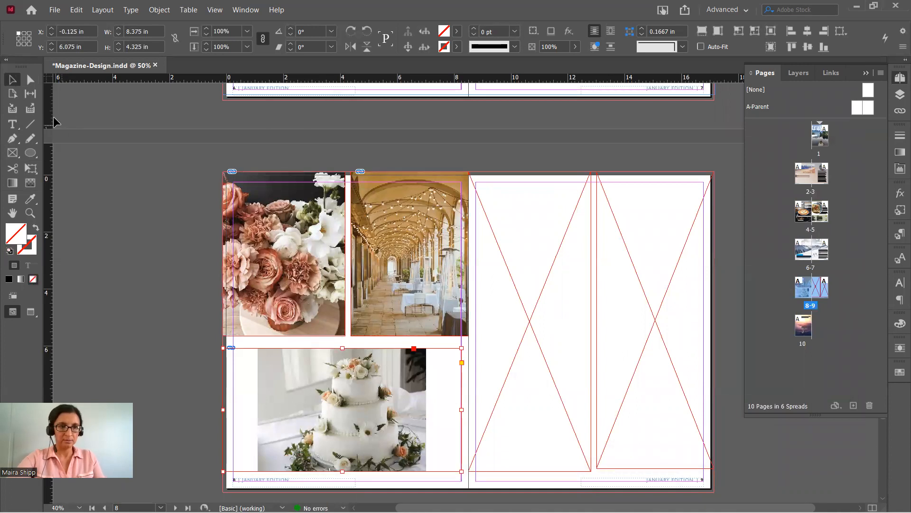
Shift the wedding cake photo inside its frame to the right edge, leaving the empty area on the left.
{"action": "left_click", "coordinate": [32, 81]}
{"action": "left_click", "coordinate": [315, 386]}
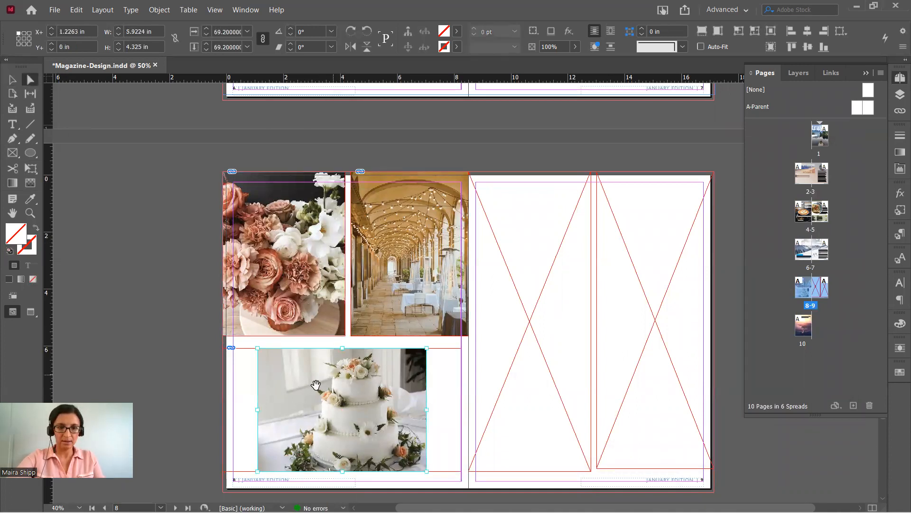
{"action": "left_click_drag", "start_coordinate": [301, 388], "coordinate": [338, 388]}
{"action": "left_click", "coordinate": [199, 357]}
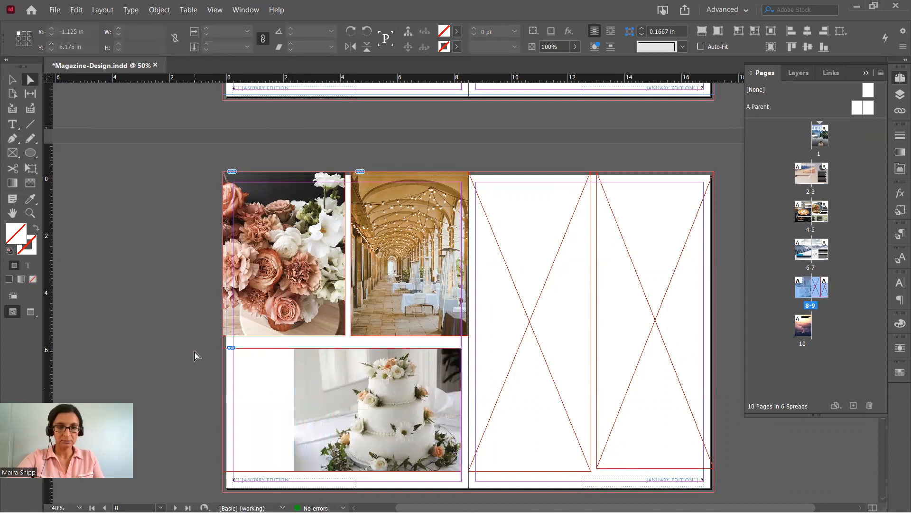
Place pexels-photo-2849742 from the Project 6 folder into the page 9 frame next to the spine.
{"action": "left_click", "coordinate": [13, 80]}
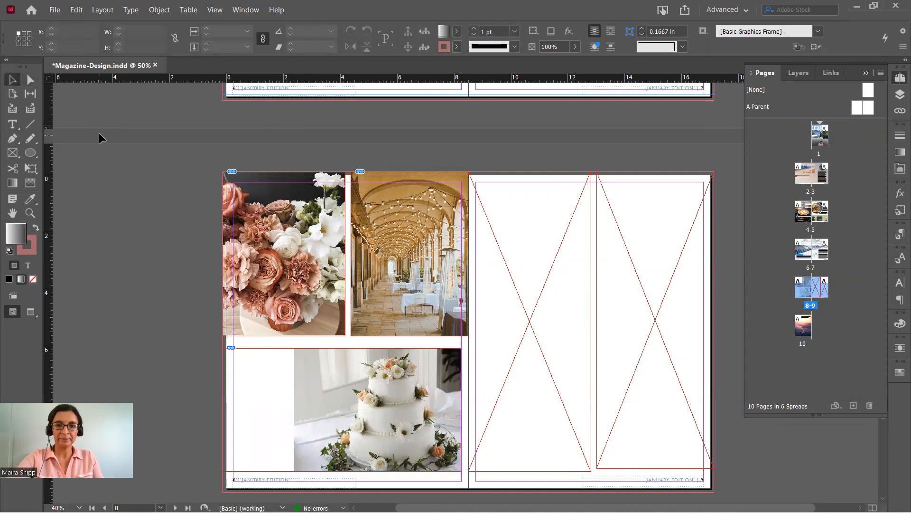
{"action": "left_click", "coordinate": [507, 259]}
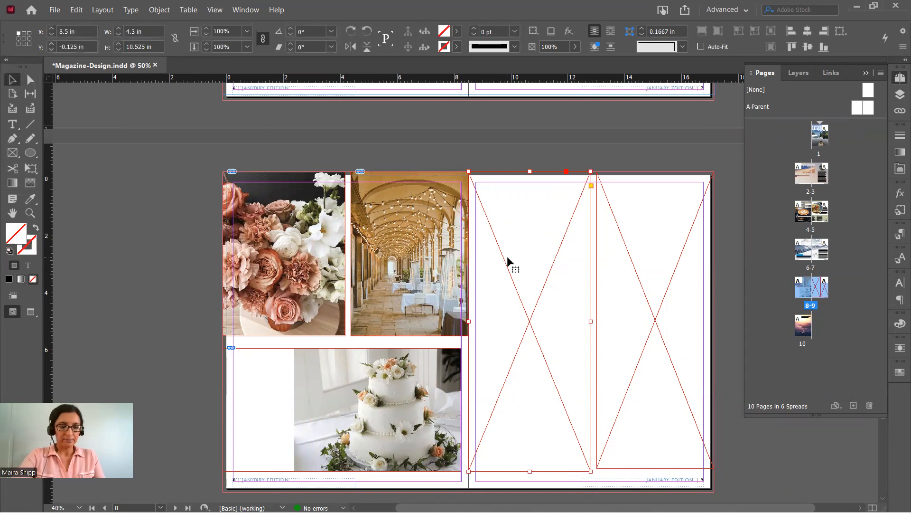
{"action": "key", "text": "ctrl+d"}
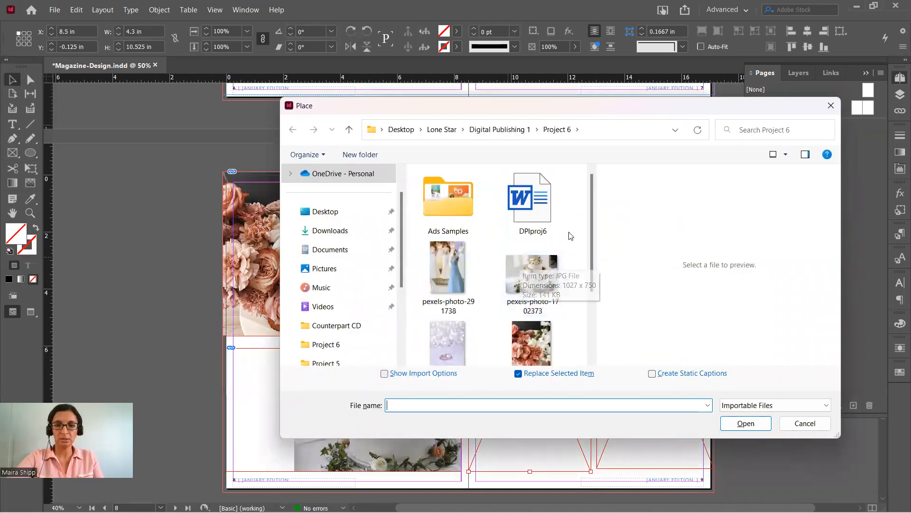
{"action": "scroll", "coordinate": [574, 240], "scroll_direction": "down", "scroll_amount": 1}
{"action": "left_click", "coordinate": [438, 320]}
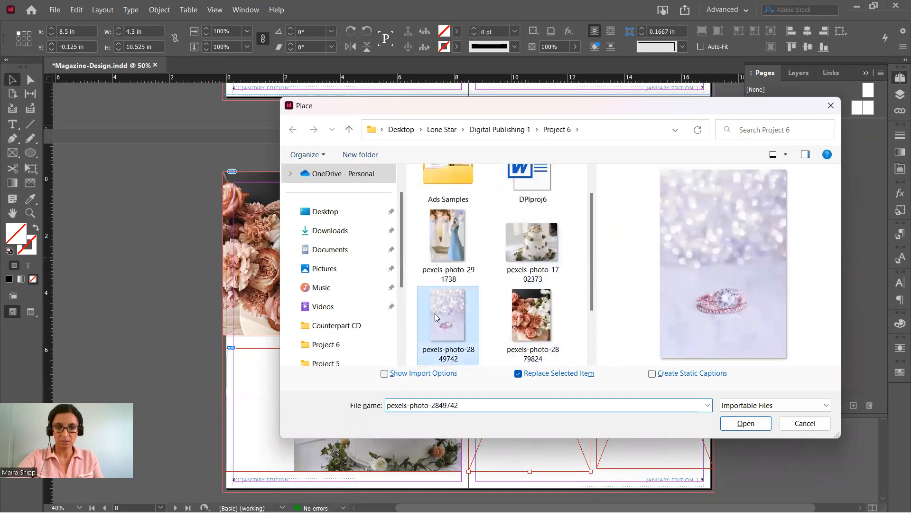
{"action": "left_click", "coordinate": [745, 423]}
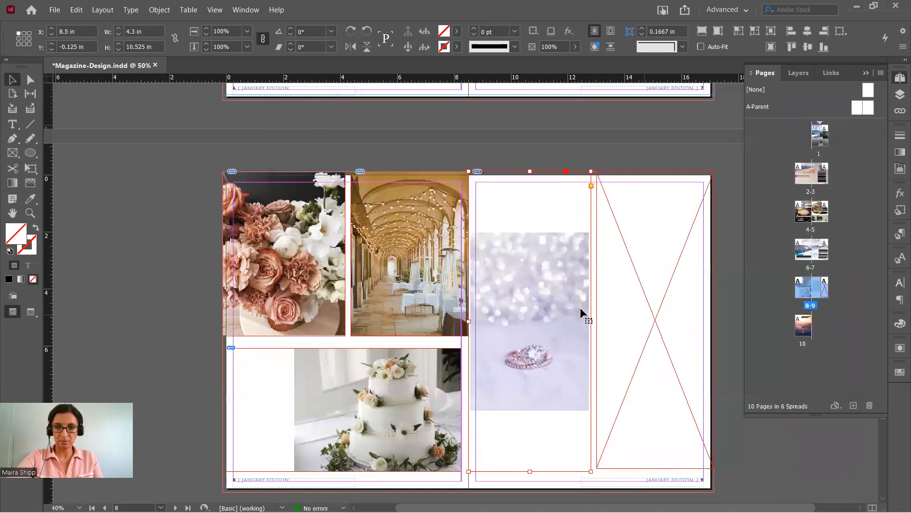
Enlarge the ring photo proportionally to about 168.4%, roughly 7.03 by 10.525 in, so it covers its frame.
{"action": "left_click", "coordinate": [29, 79]}
{"action": "left_click", "coordinate": [557, 262]}
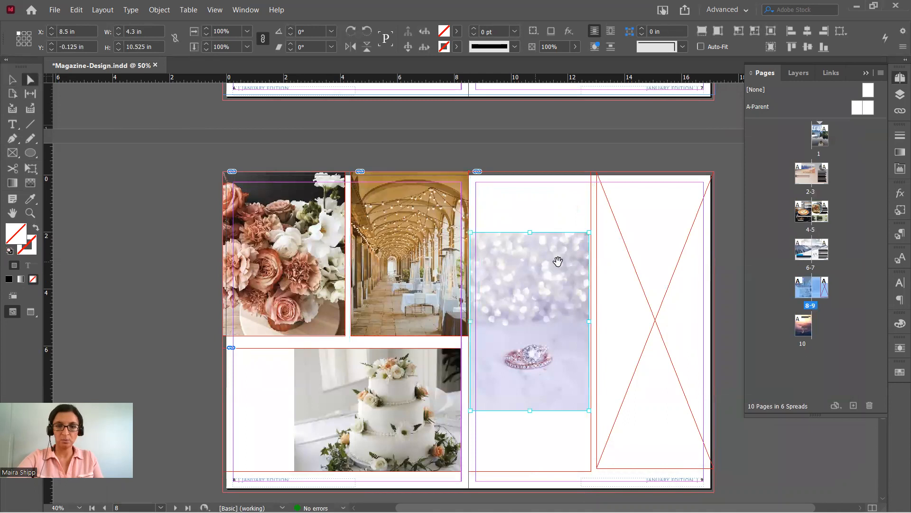
{"action": "left_click_drag", "start_coordinate": [590, 233], "coordinate": [629, 172]}
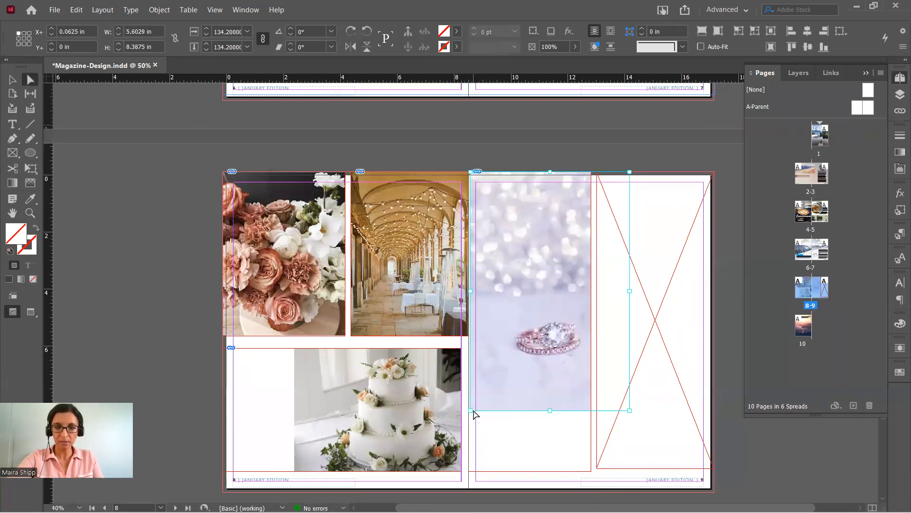
{"action": "left_click_drag", "start_coordinate": [469, 411], "coordinate": [430, 471]}
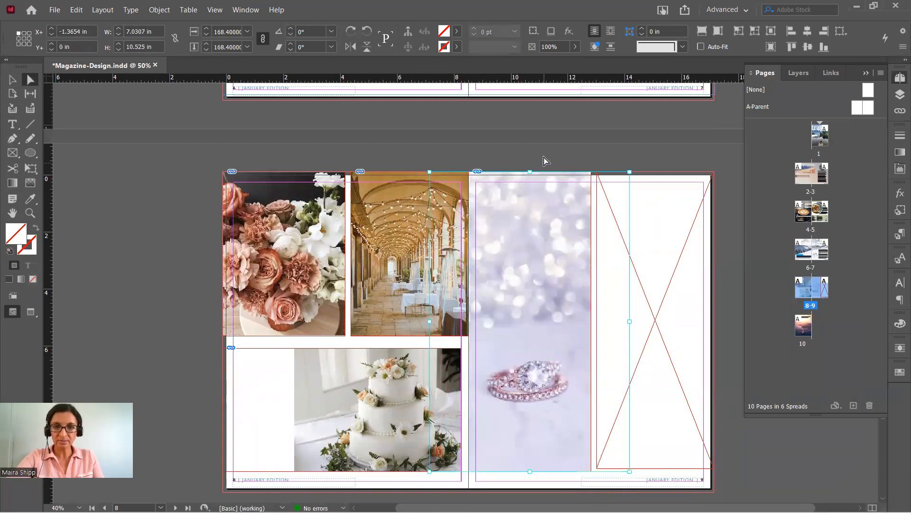
{"action": "left_click", "coordinate": [546, 160]}
Place pexels-photo-291738 from the Project 6 folder into the outer frame of page 9.
{"action": "key", "text": "v"}
{"action": "left_click", "coordinate": [621, 242]}
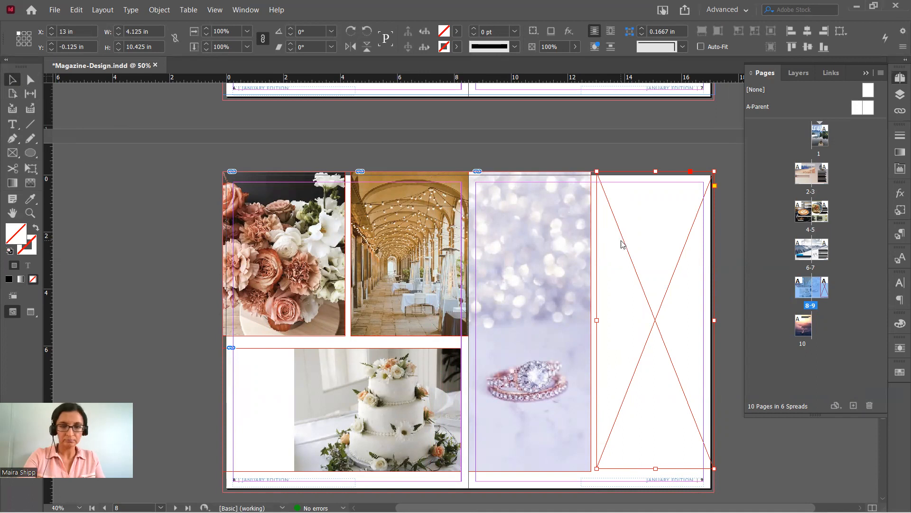
{"action": "key", "text": "ctrl+d"}
{"action": "left_click_drag", "start_coordinate": [592, 243], "coordinate": [591, 287]}
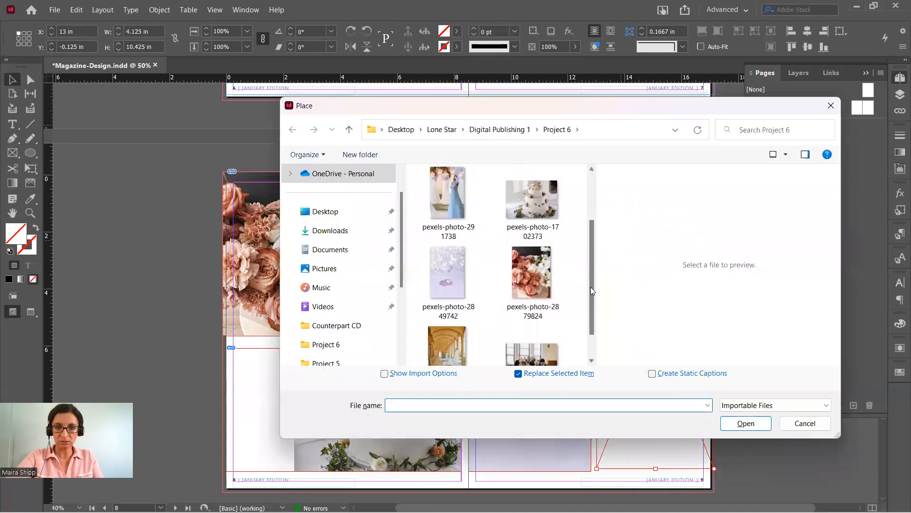
{"action": "left_click", "coordinate": [457, 193]}
{"action": "left_click", "coordinate": [742, 423]}
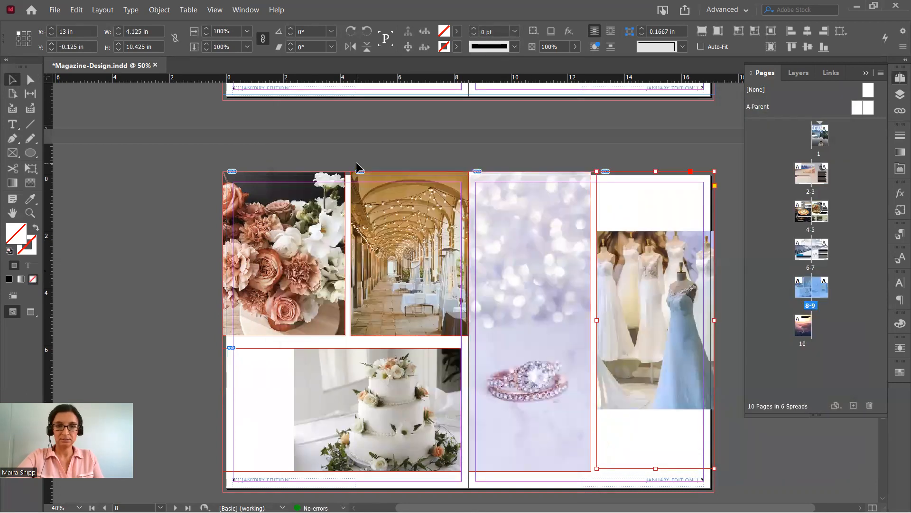
Resize the wedding gown photo proportionally inside its frame to nearly the frame's width, aligned with the top of the frame.
{"action": "left_click", "coordinate": [866, 74]}
{"action": "left_click", "coordinate": [31, 79]}
{"action": "left_click", "coordinate": [681, 271]}
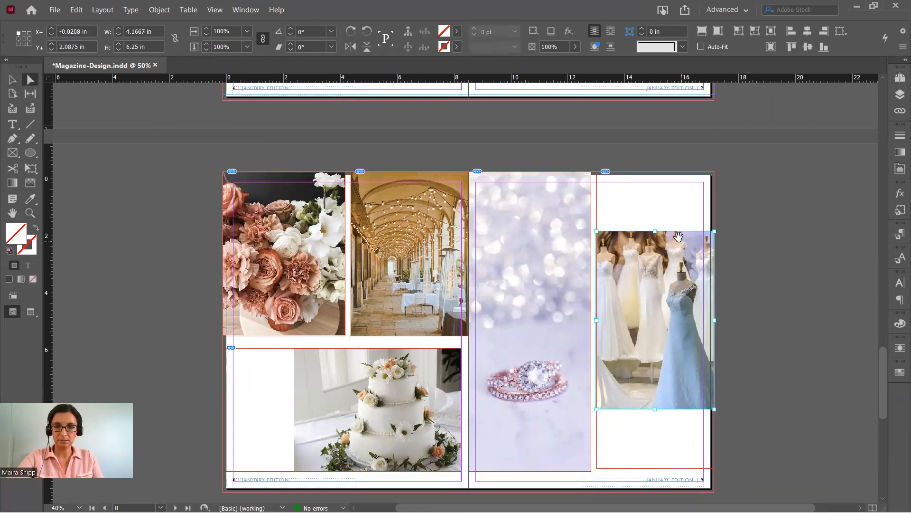
{"action": "left_click_drag", "start_coordinate": [715, 231], "coordinate": [752, 186]}
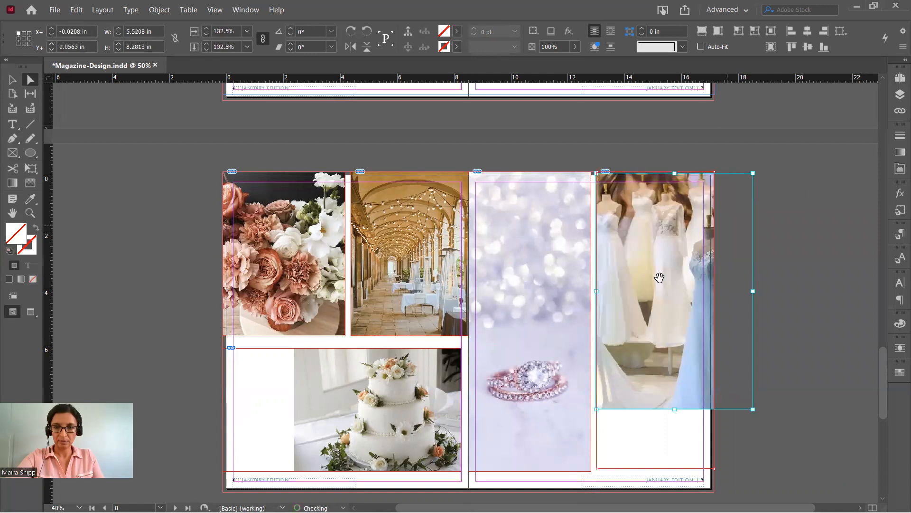
{"action": "left_click_drag", "start_coordinate": [753, 408], "coordinate": [704, 350]}
{"action": "left_click", "coordinate": [743, 323]}
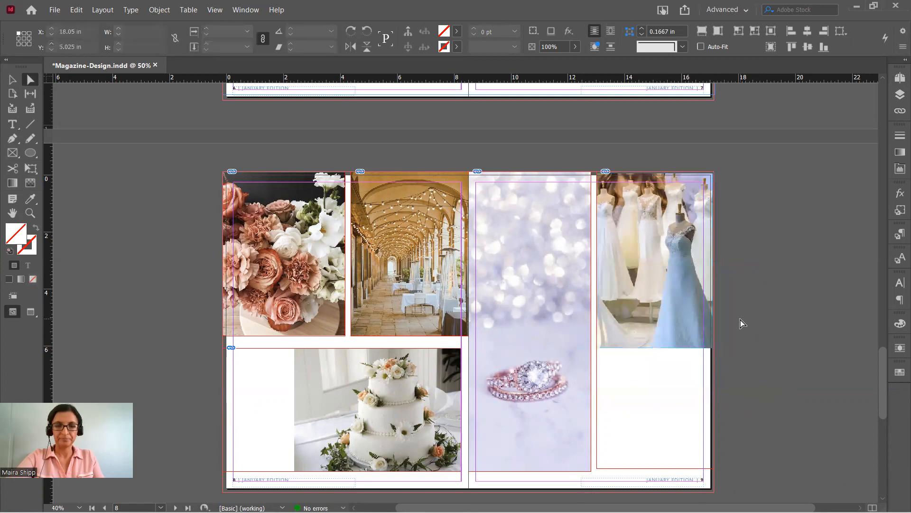
Draw a rectangle about 3.325 by 4.325 in over the empty left part of the wide cake frame on page 8.
{"action": "left_click", "coordinate": [323, 404]}
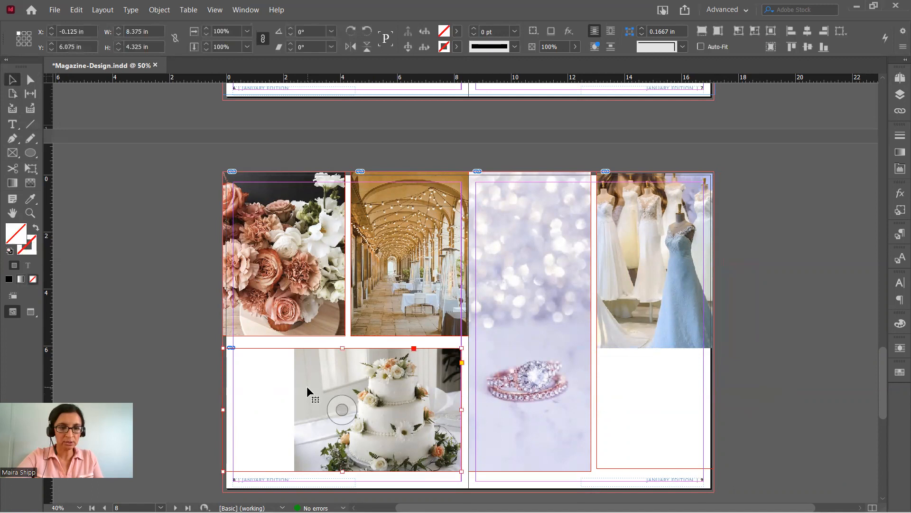
{"action": "left_click", "coordinate": [29, 153]}
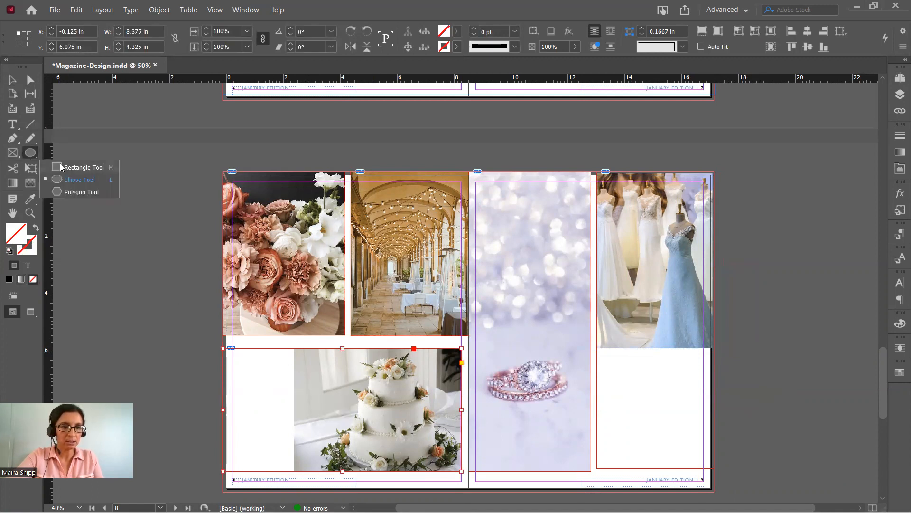
{"action": "left_click", "coordinate": [61, 168]}
{"action": "left_click_drag", "start_coordinate": [318, 349], "coordinate": [223, 472]}
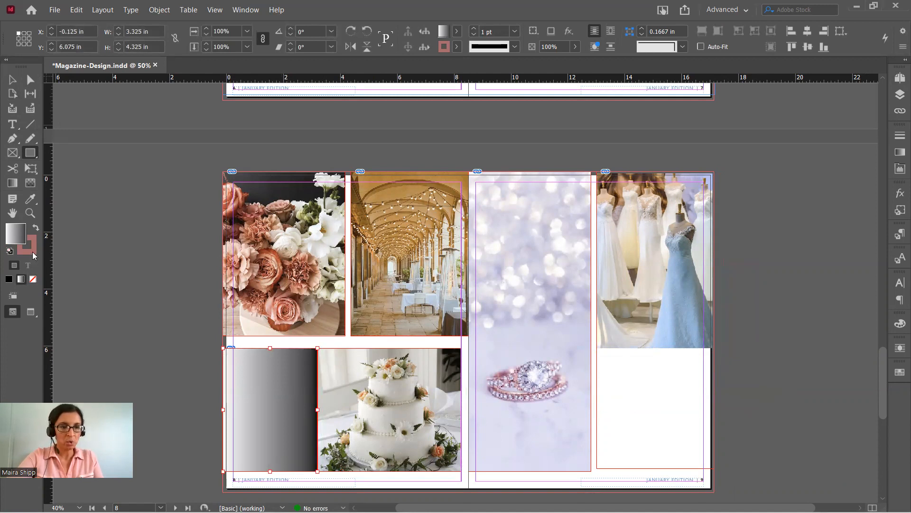
Give the new rectangle beside the cake a solid black fill and remove its stroke.
{"action": "left_click", "coordinate": [9, 281]}
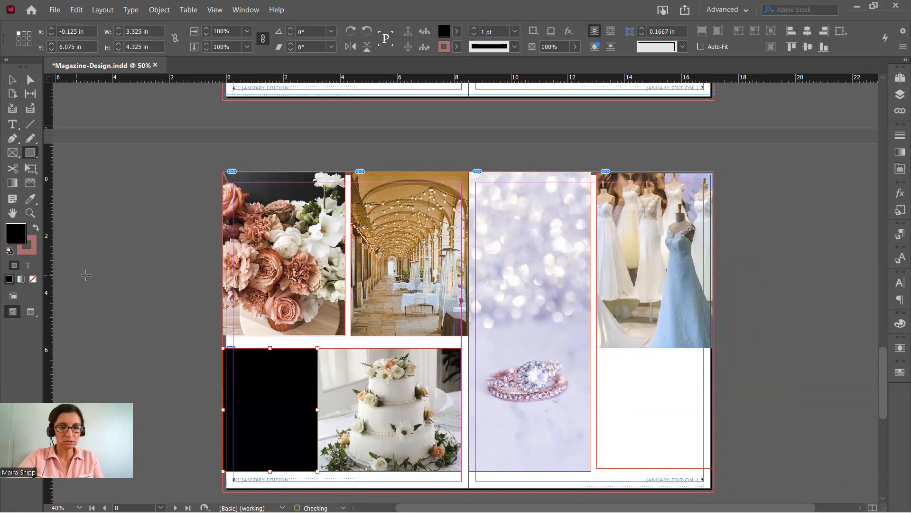
{"action": "left_click", "coordinate": [34, 250]}
{"action": "left_click", "coordinate": [33, 279]}
Fill the rectangle beside the cake on page 8 with the peach swatch R=237 G=196 B=174.
{"action": "left_click", "coordinate": [18, 237]}
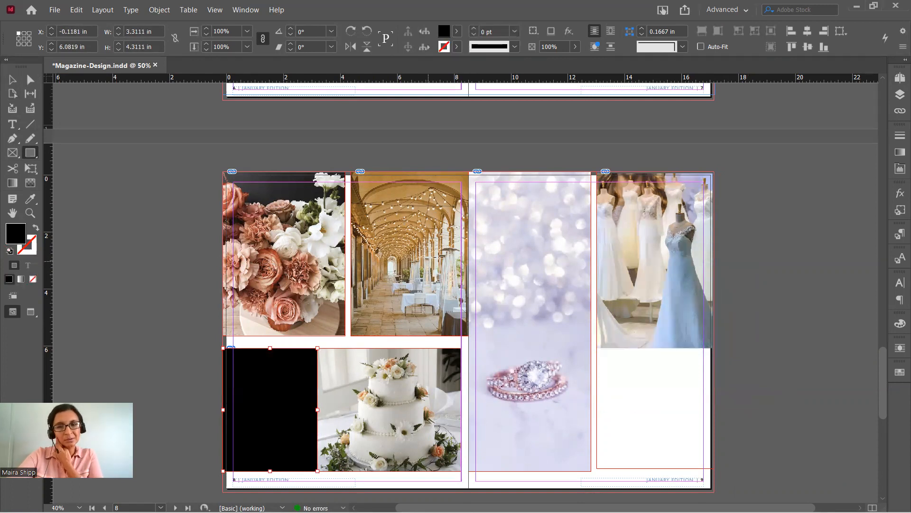
{"action": "left_click", "coordinate": [899, 373]}
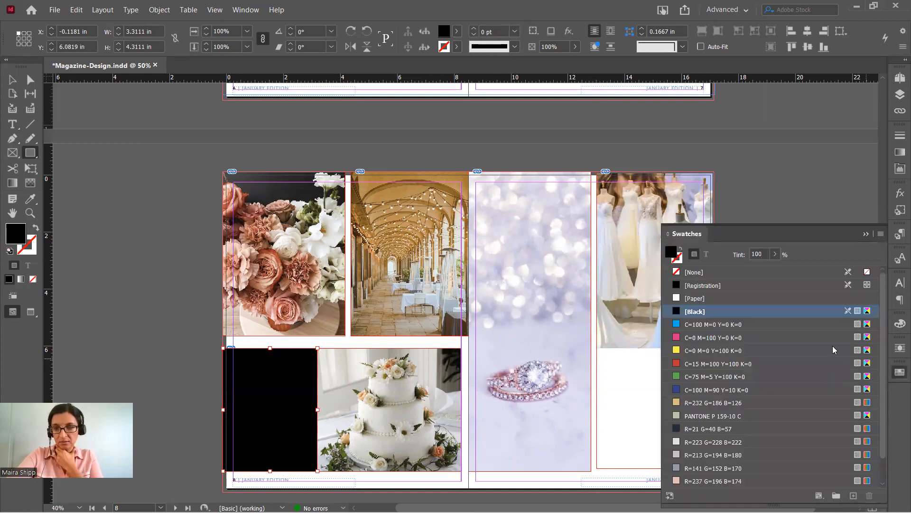
{"action": "scroll", "coordinate": [834, 351], "scroll_direction": "down", "scroll_amount": 1}
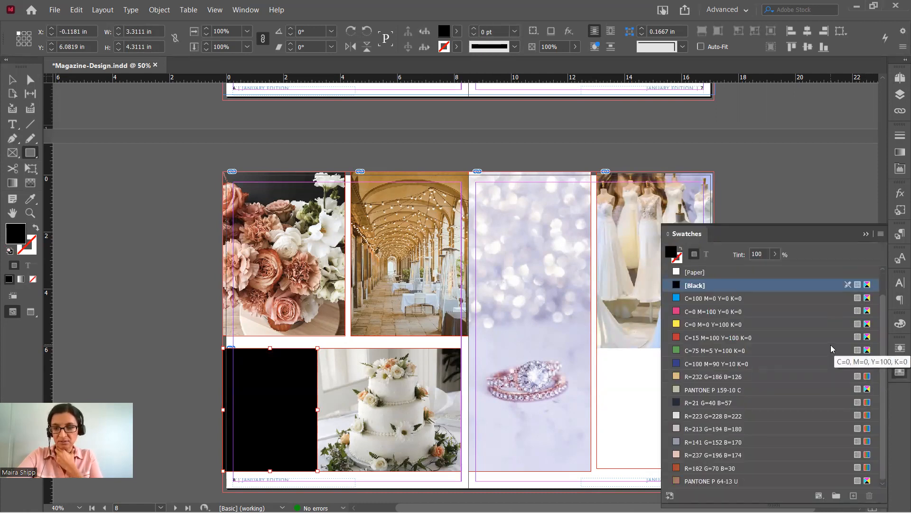
{"action": "left_click", "coordinate": [705, 429]}
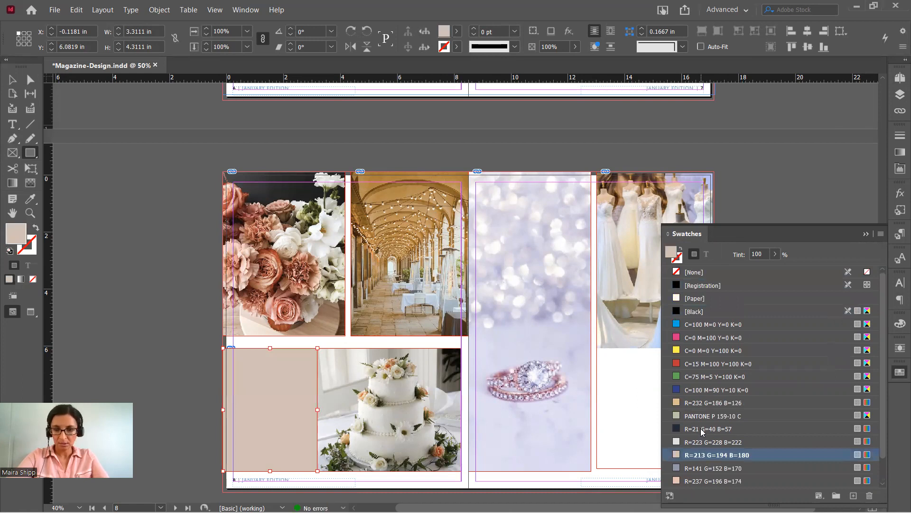
{"action": "left_click", "coordinate": [693, 480]}
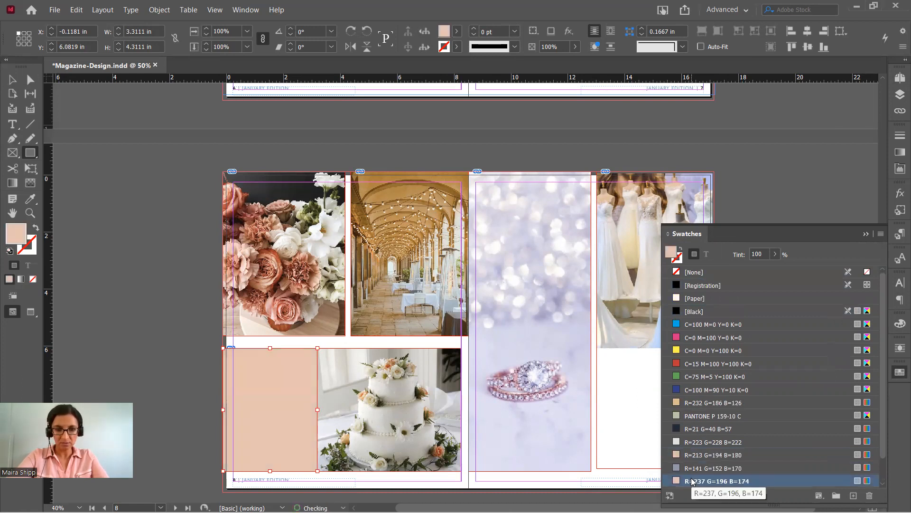
{"action": "left_click", "coordinate": [867, 234]}
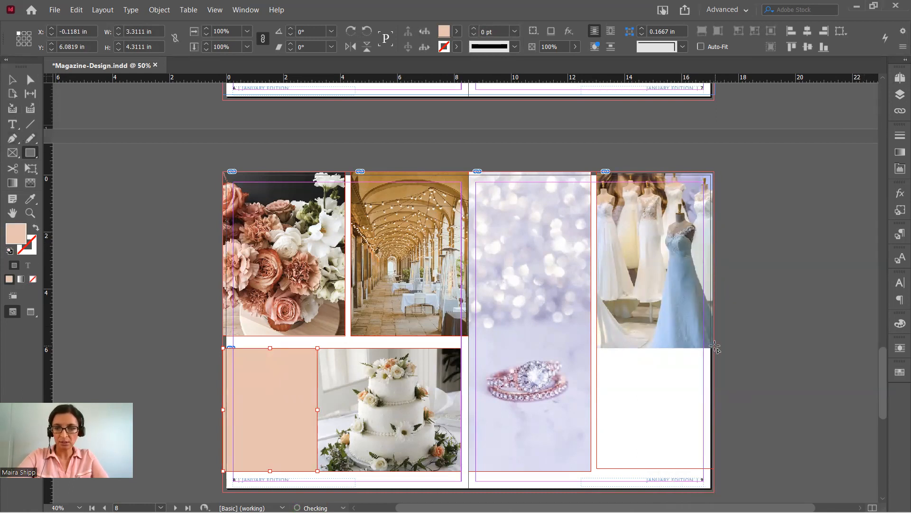
Draw a rectangle about 4.125 by 4.42 in below the wedding gown photo, with no stroke and an R=141 G=152 B=170 fill.
{"action": "left_click_drag", "start_coordinate": [716, 348], "coordinate": [599, 473]}
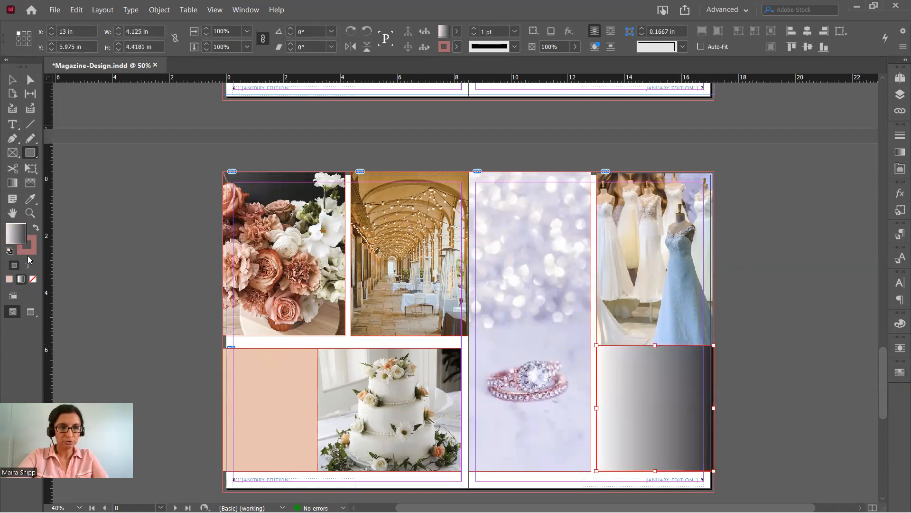
{"action": "left_click", "coordinate": [32, 279]}
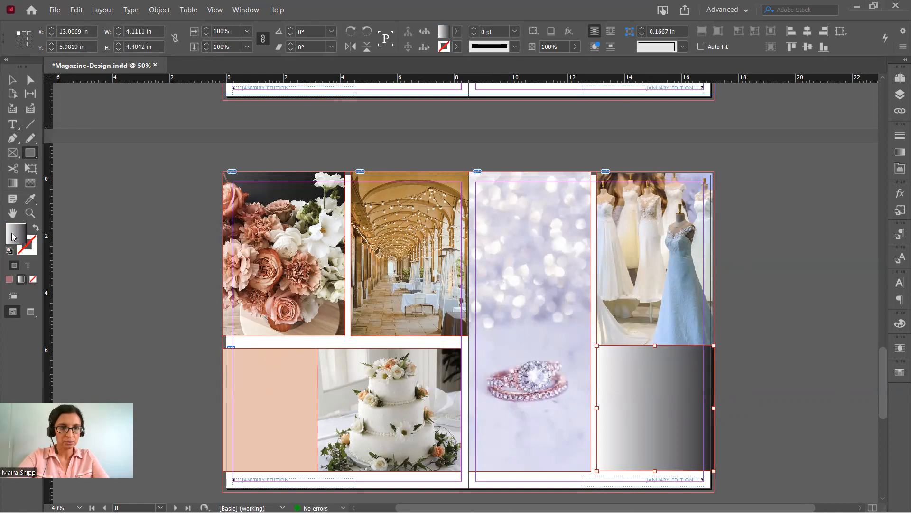
{"action": "left_click", "coordinate": [900, 373]}
{"action": "scroll", "coordinate": [766, 411], "scroll_direction": "down", "scroll_amount": 2}
{"action": "left_click", "coordinate": [721, 442]}
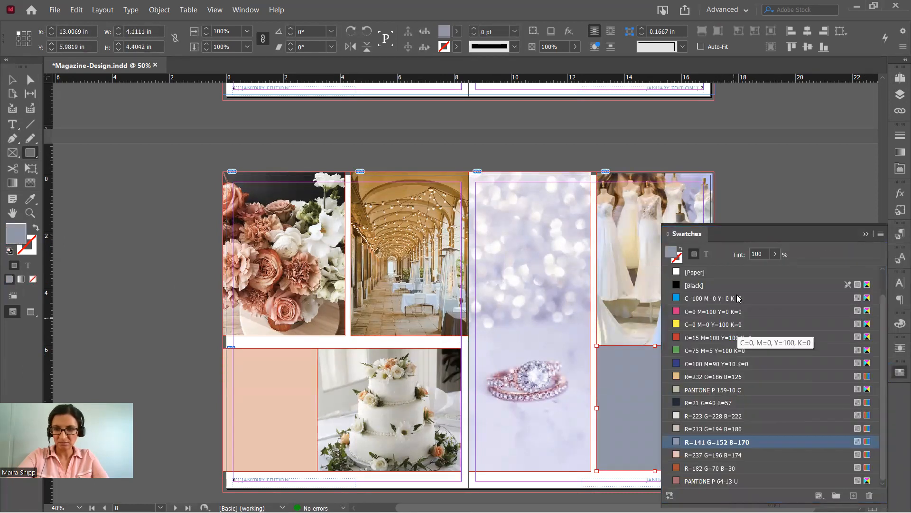
{"action": "left_click", "coordinate": [865, 234]}
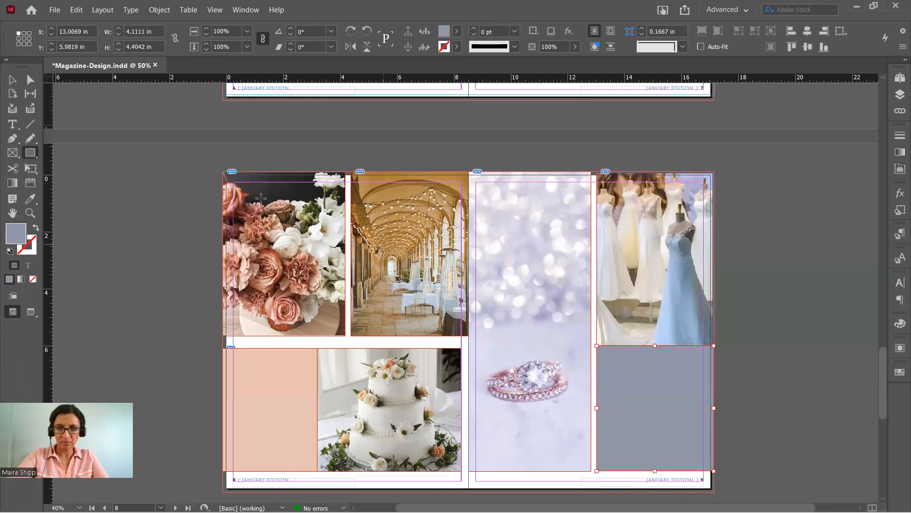
Recolour the rectangle below the gown photo with the blue sampled from the dress and save that colour as a new swatch.
{"action": "left_click", "coordinate": [29, 199]}
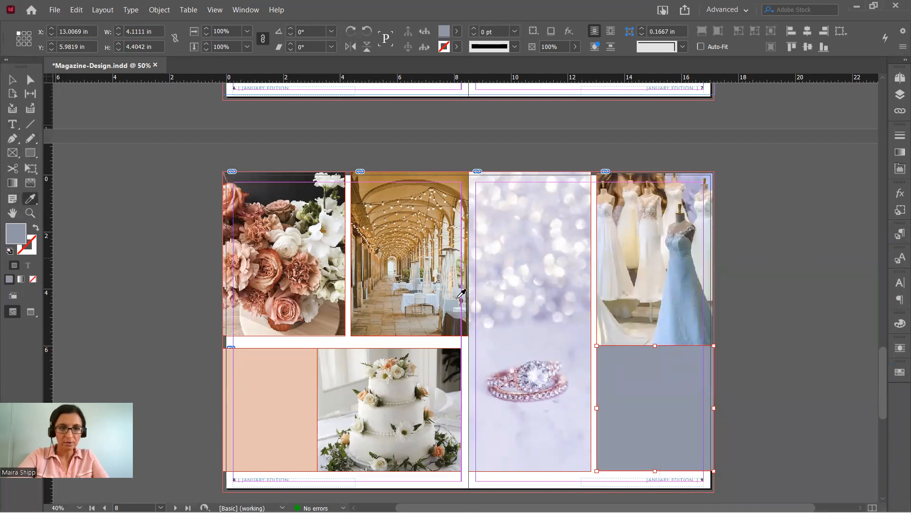
{"action": "left_click", "coordinate": [675, 293]}
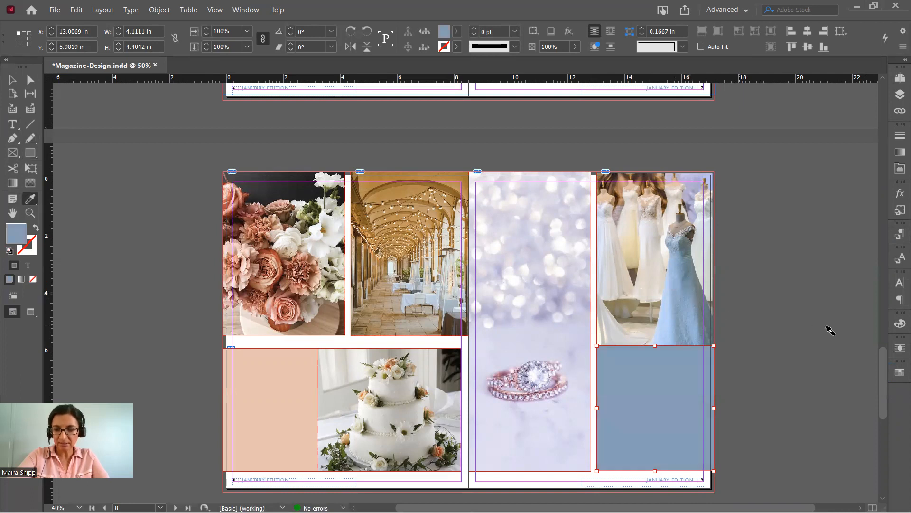
{"action": "left_click", "coordinate": [899, 373]}
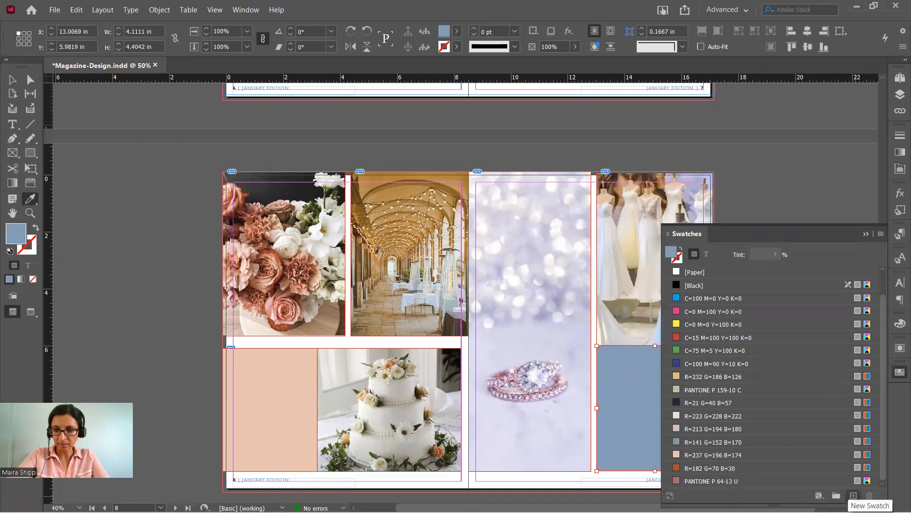
{"action": "left_click", "coordinate": [854, 495]}
Lower the tint of the blue rectangle's fill to 69%.
{"action": "left_click", "coordinate": [774, 254]}
{"action": "left_click_drag", "start_coordinate": [777, 269], "coordinate": [755, 271]}
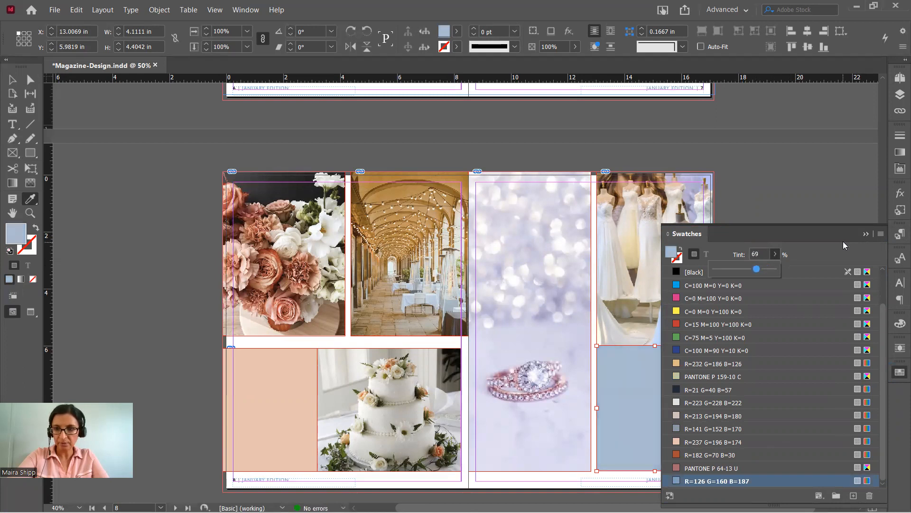
{"action": "left_click", "coordinate": [866, 234]}
Deselect everything and check the page 8-9 spread in full-screen presentation mode, then return to the normal layout view.
{"action": "left_click", "coordinate": [12, 80]}
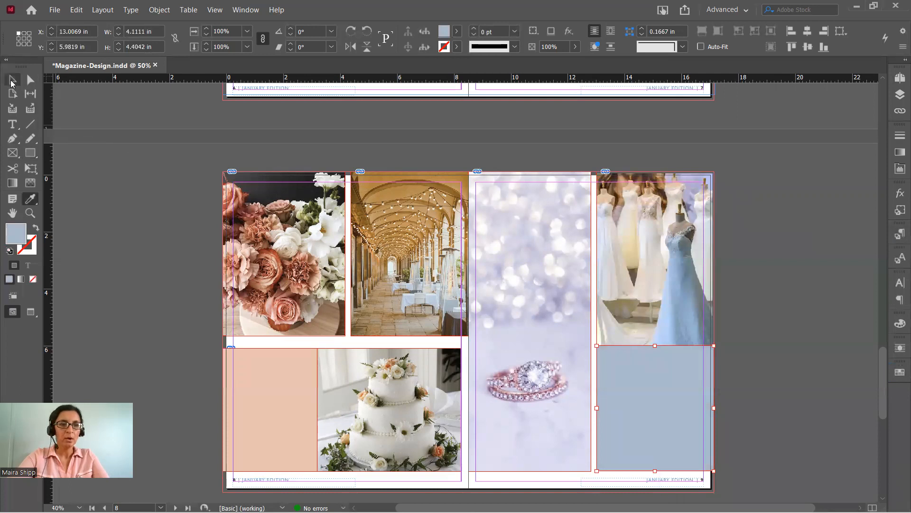
{"action": "left_click", "coordinate": [186, 270]}
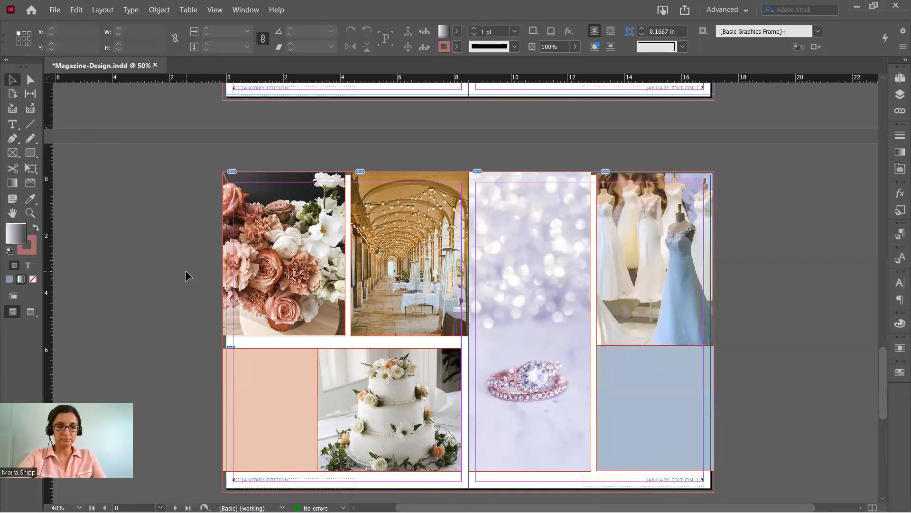
{"action": "key", "text": "shift+w"}
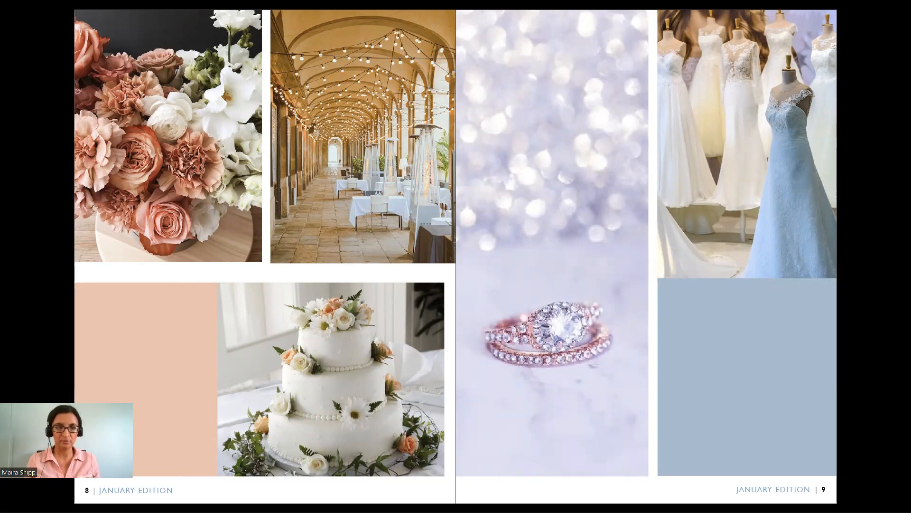
{"action": "key", "text": "Escape"}
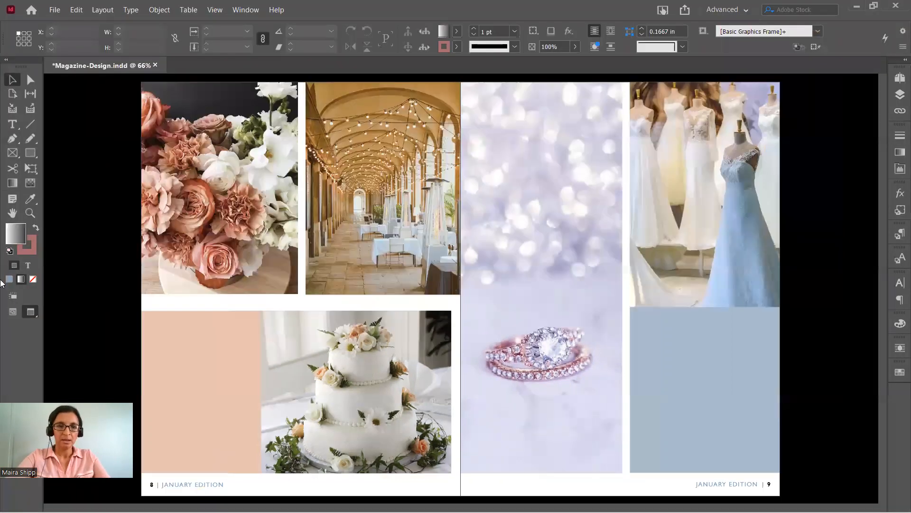
Move the text frame with the ad copy from the pasteboard beside page 6 to the empty pasteboard beside page 8.
{"action": "scroll", "coordinate": [87, 147], "scroll_direction": "up", "scroll_amount": 5}
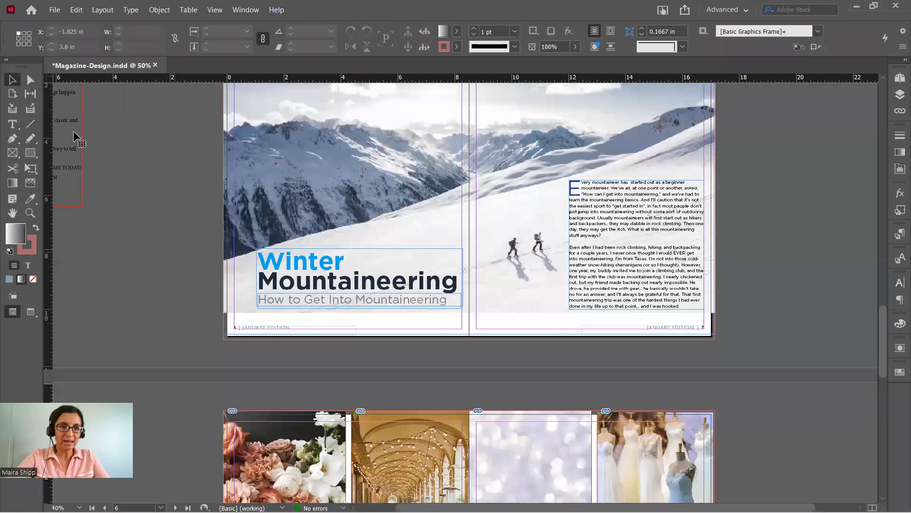
{"action": "left_click", "coordinate": [73, 130]}
{"action": "left_click", "coordinate": [131, 207]}
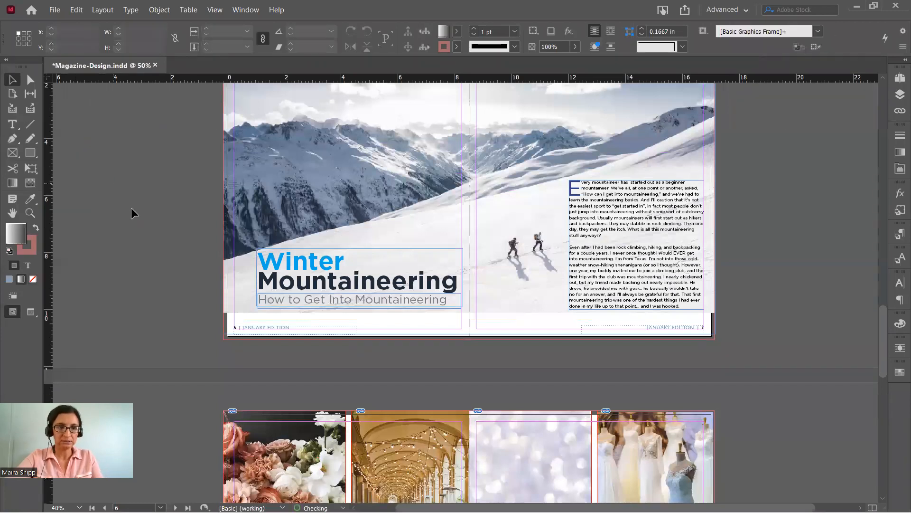
{"action": "scroll", "coordinate": [132, 212], "scroll_direction": "down", "scroll_amount": 5}
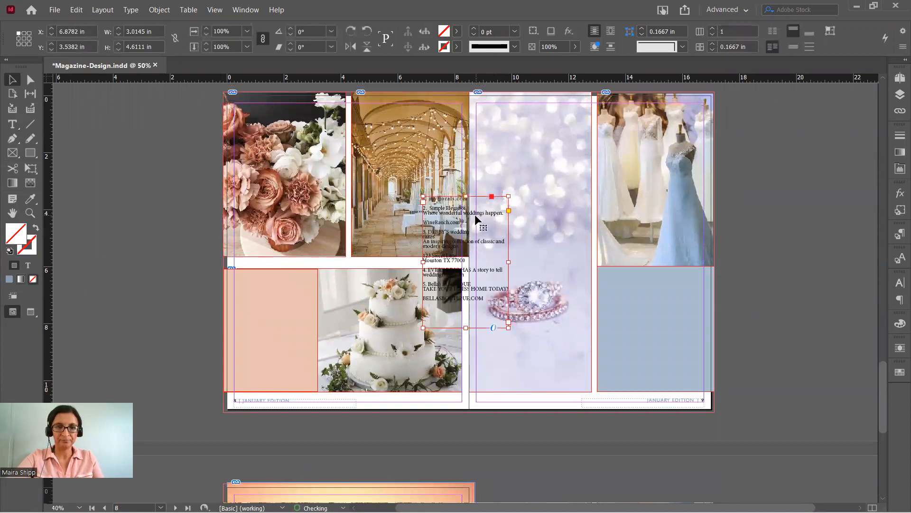
{"action": "left_click_drag", "start_coordinate": [477, 212], "coordinate": [171, 160]}
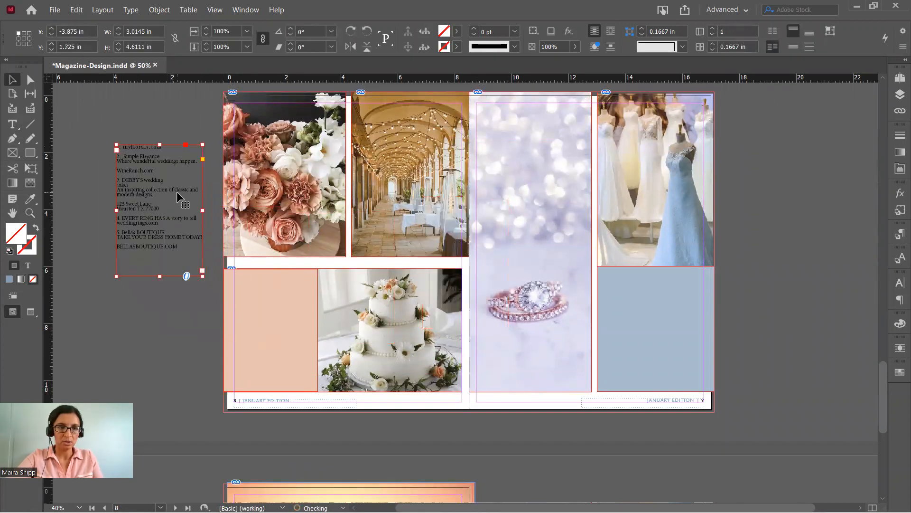
{"action": "left_click_drag", "start_coordinate": [163, 193], "coordinate": [150, 190]}
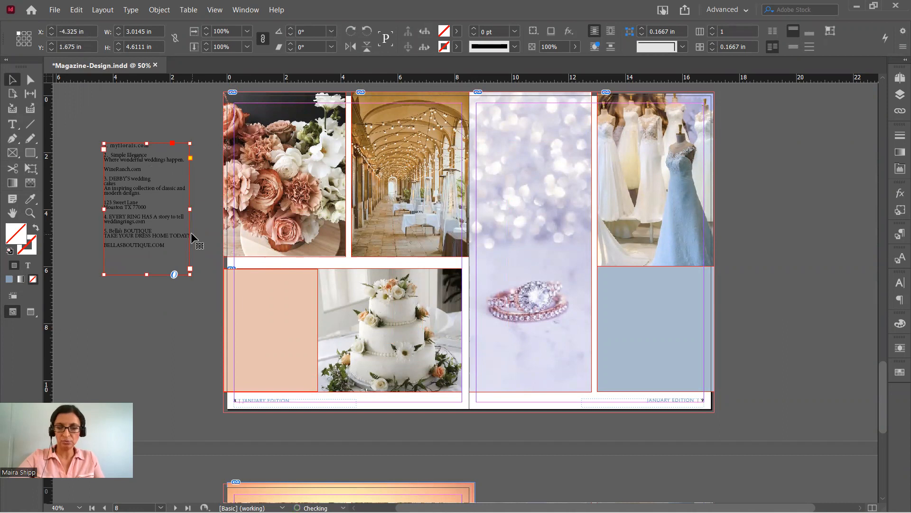
{"action": "key", "text": "ctrl+equal"}
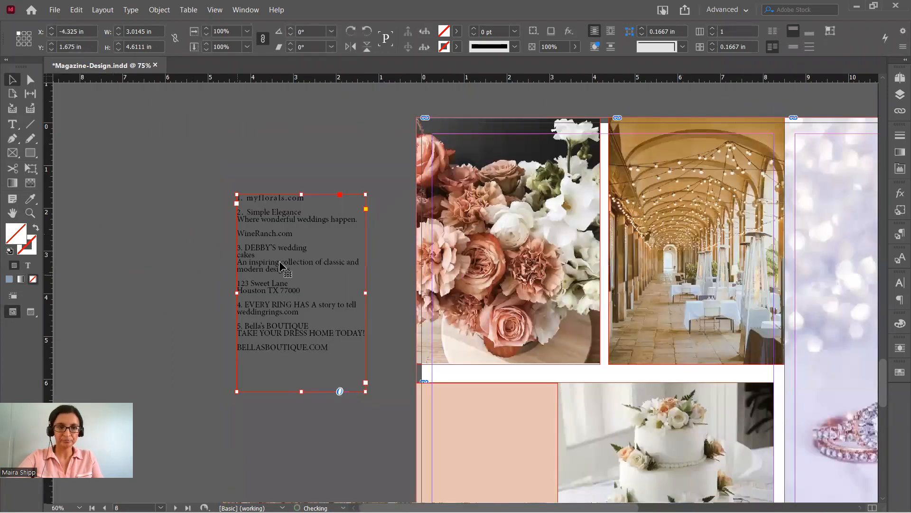
{"action": "left_click_drag", "start_coordinate": [318, 248], "coordinate": [162, 215]}
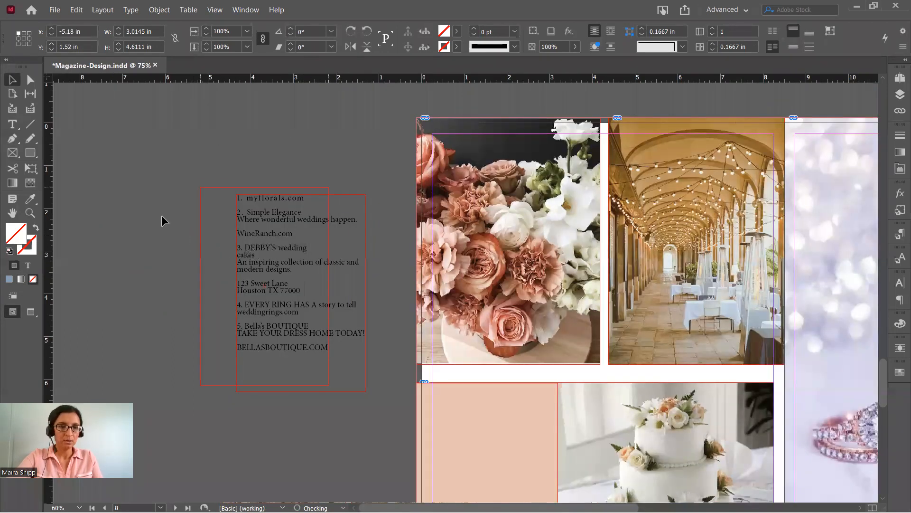
Draw a bar about 4.3 by 0.54 in across the middle of the flower photo, with no stroke and a [Black] fill.
{"action": "left_click", "coordinate": [31, 152]}
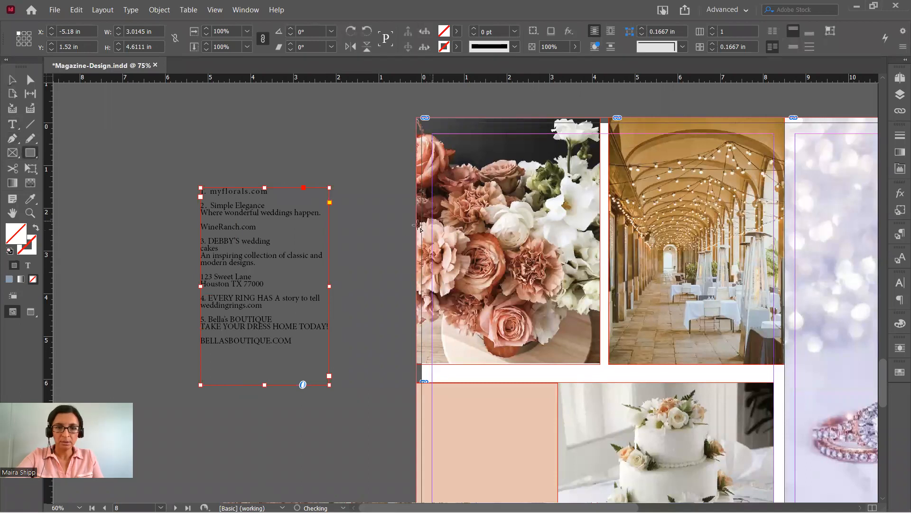
{"action": "mouse_move", "coordinate": [414, 229]}
{"action": "left_mouse_down"}
{"action": "mouse_move", "coordinate": [463, 246]}
{"action": "mouse_move", "coordinate": [600, 252]}
{"action": "left_mouse_up"}
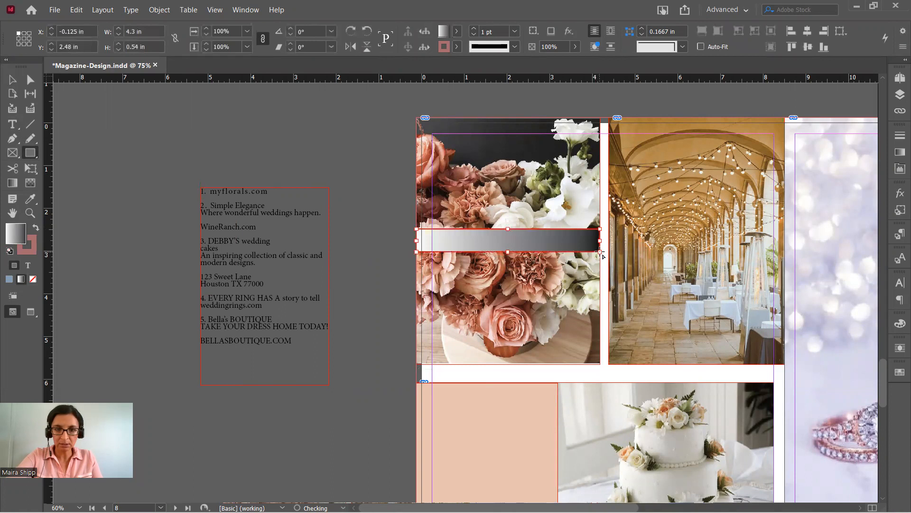
{"action": "left_click", "coordinate": [34, 252]}
{"action": "left_click", "coordinate": [33, 279]}
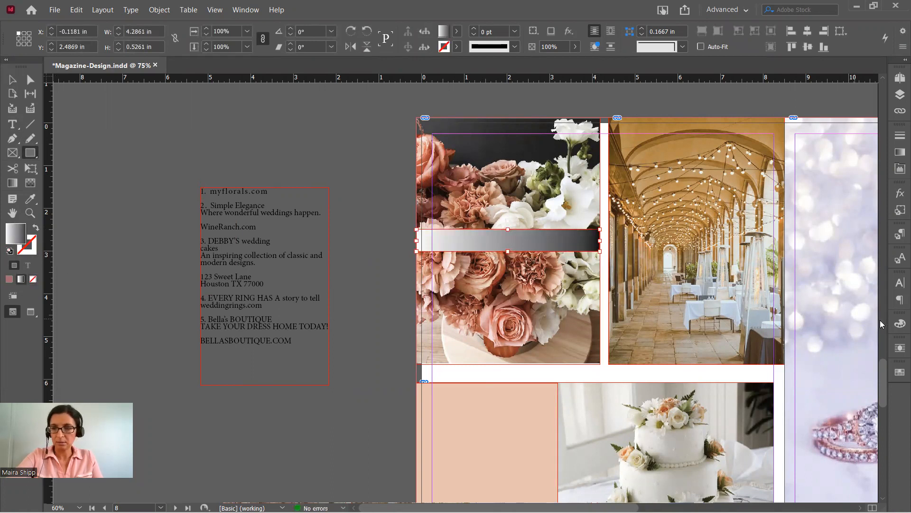
{"action": "left_click", "coordinate": [899, 372]}
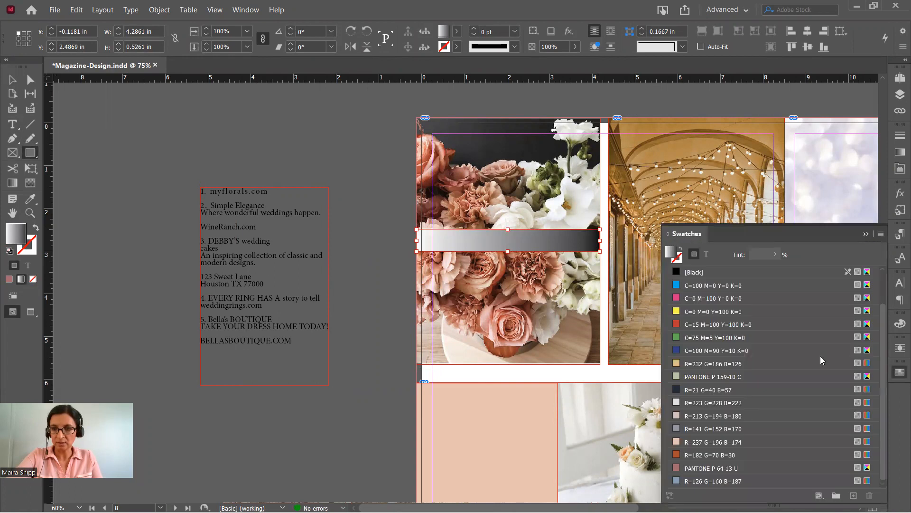
{"action": "left_click", "coordinate": [690, 272]}
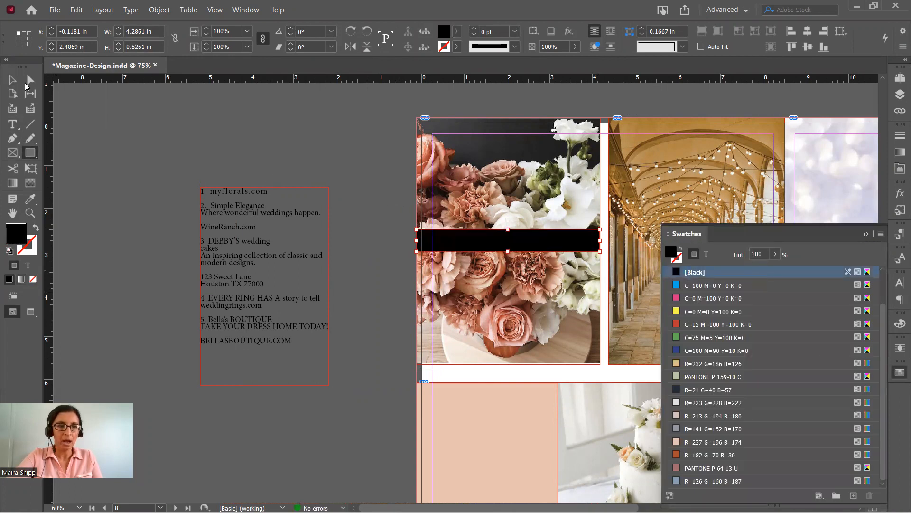
{"action": "left_click", "coordinate": [105, 121]}
Create a text frame above the black bar on the flower photo and move the text myflorals.com into it from the ad copy.
{"action": "left_click", "coordinate": [14, 125]}
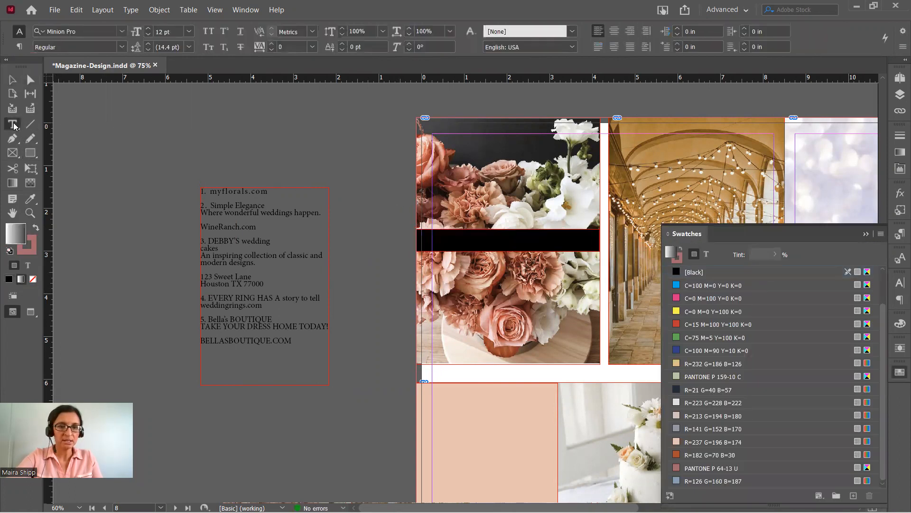
{"action": "left_click_drag", "start_coordinate": [444, 190], "coordinate": [575, 206]}
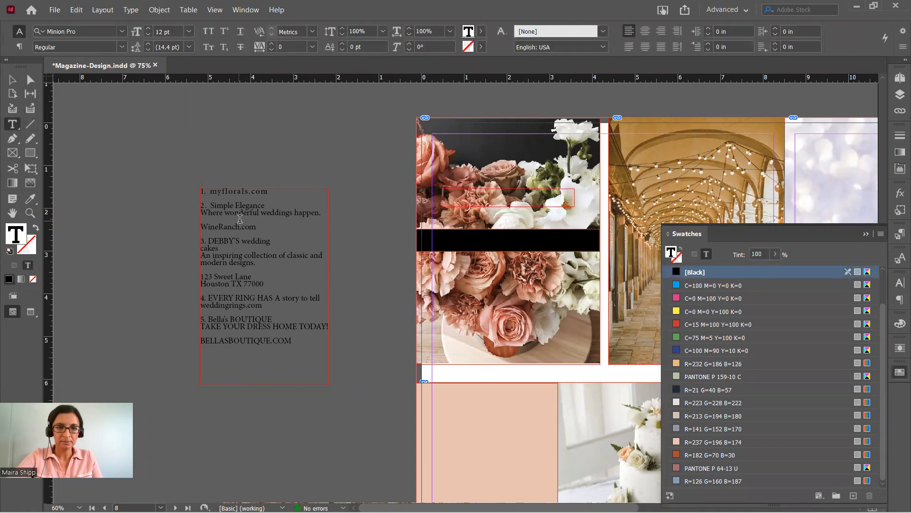
{"action": "left_click_drag", "start_coordinate": [271, 191], "coordinate": [211, 191]}
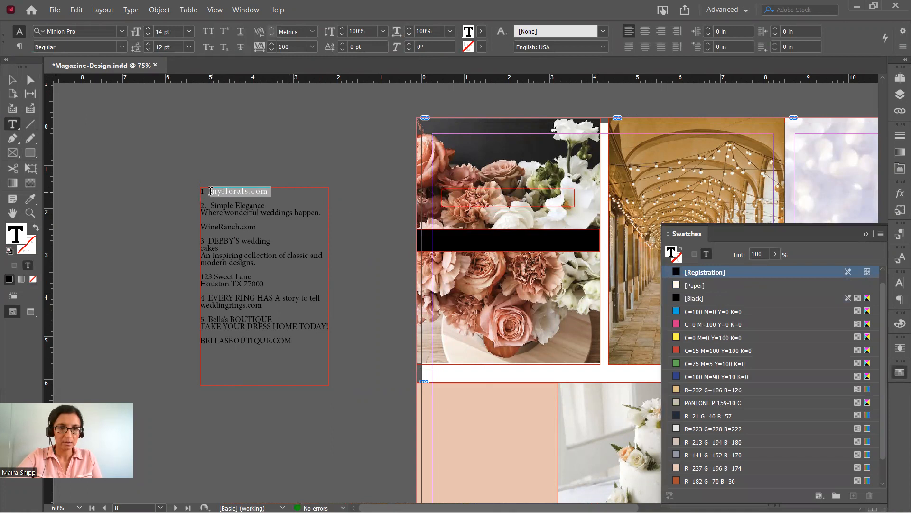
{"action": "key", "text": "ctrl+x"}
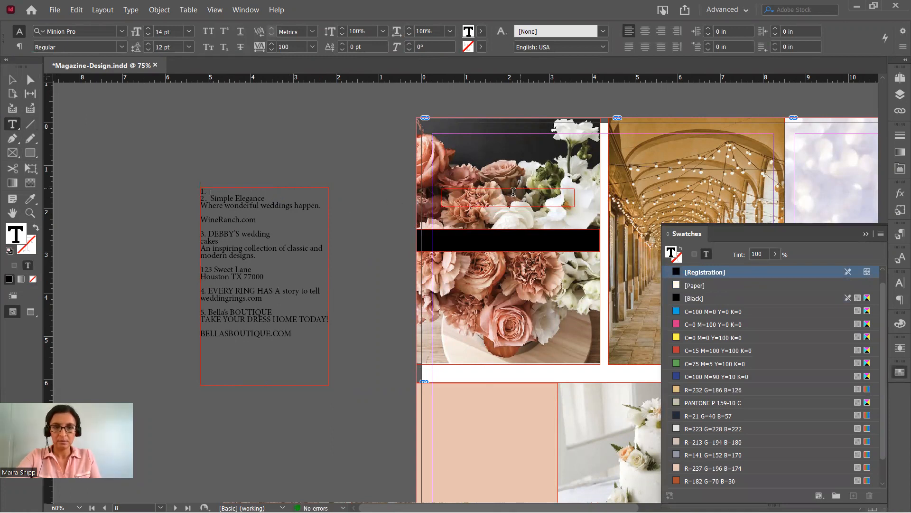
{"action": "left_click", "coordinate": [512, 198]}
{"action": "key", "text": "ctrl+v"}
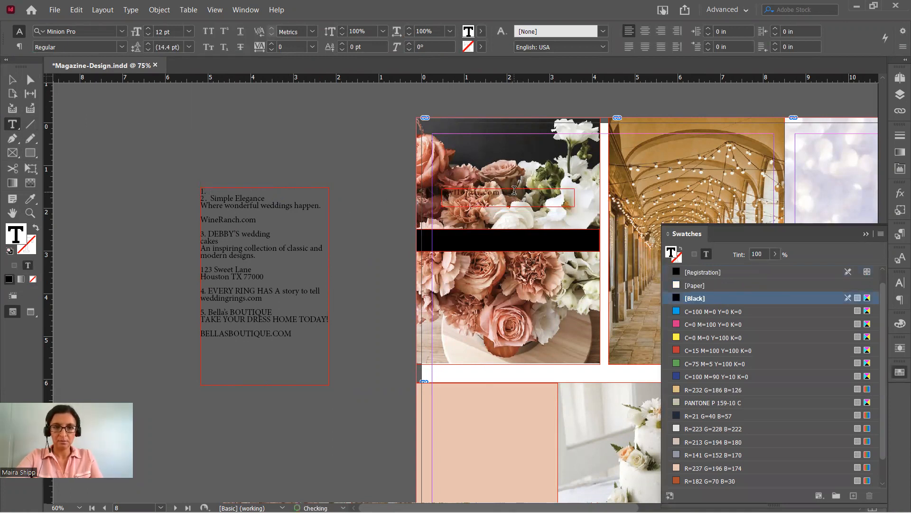
Colour the myflorals.com text [Paper], move its frame onto the black bar and enlarge it to about 3.45 by 0.46 in.
{"action": "left_click", "coordinate": [13, 79]}
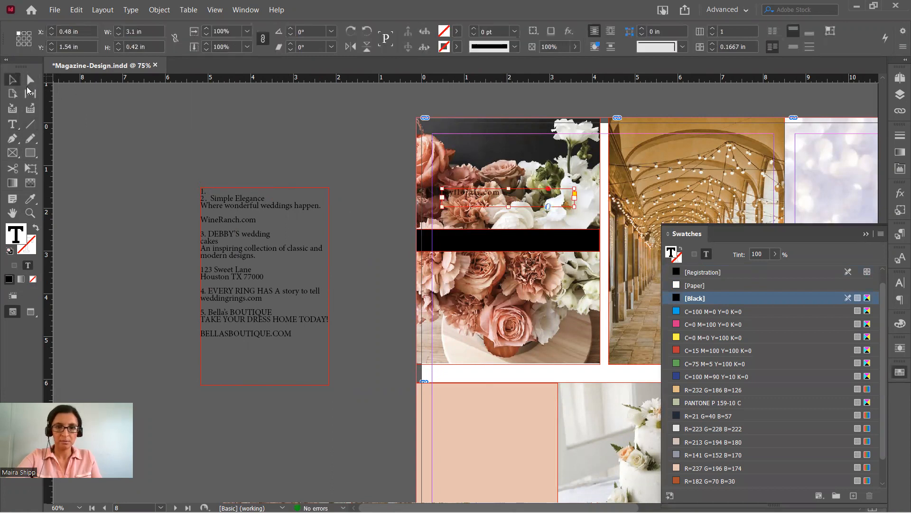
{"action": "left_click", "coordinate": [706, 254]}
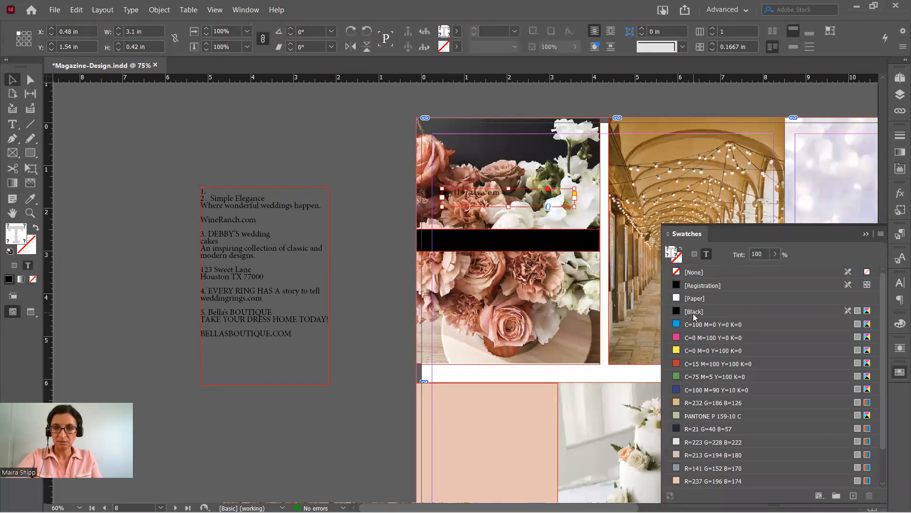
{"action": "left_click", "coordinate": [690, 298]}
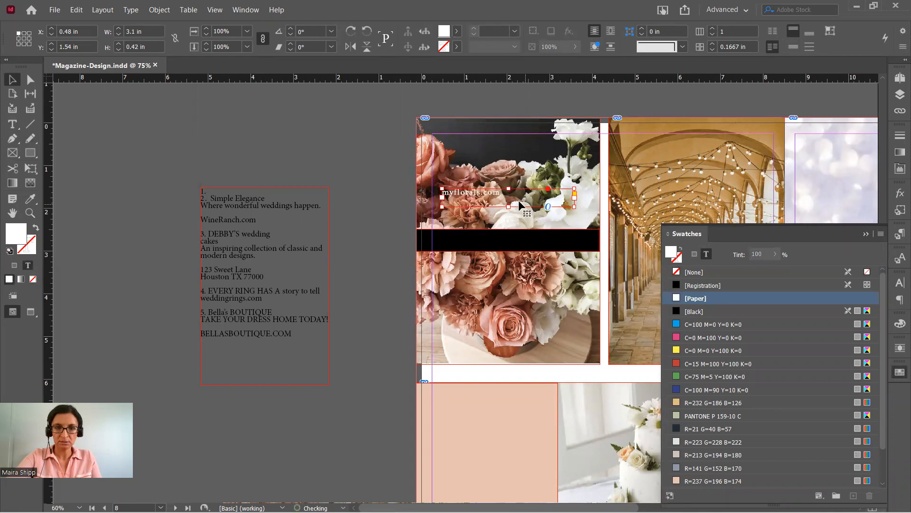
{"action": "left_click_drag", "start_coordinate": [504, 188], "coordinate": [504, 231]}
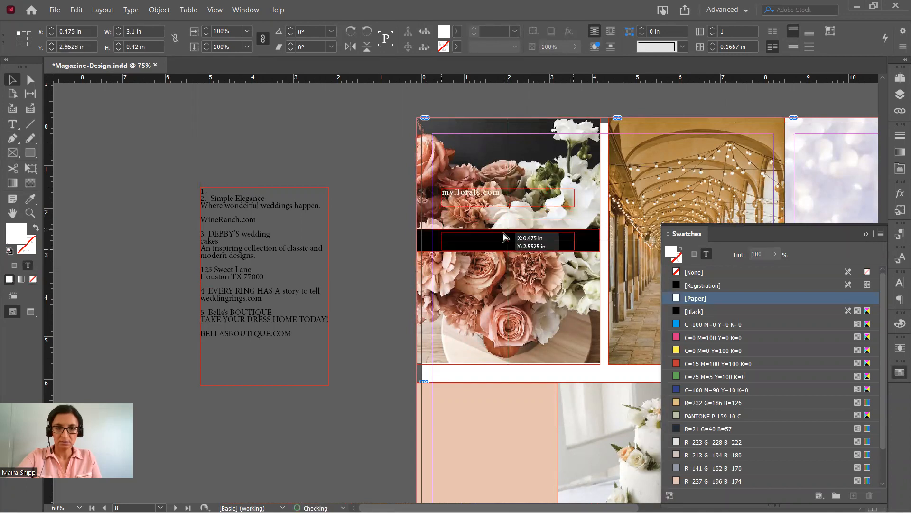
{"action": "left_click_drag", "start_coordinate": [575, 249], "coordinate": [589, 251]}
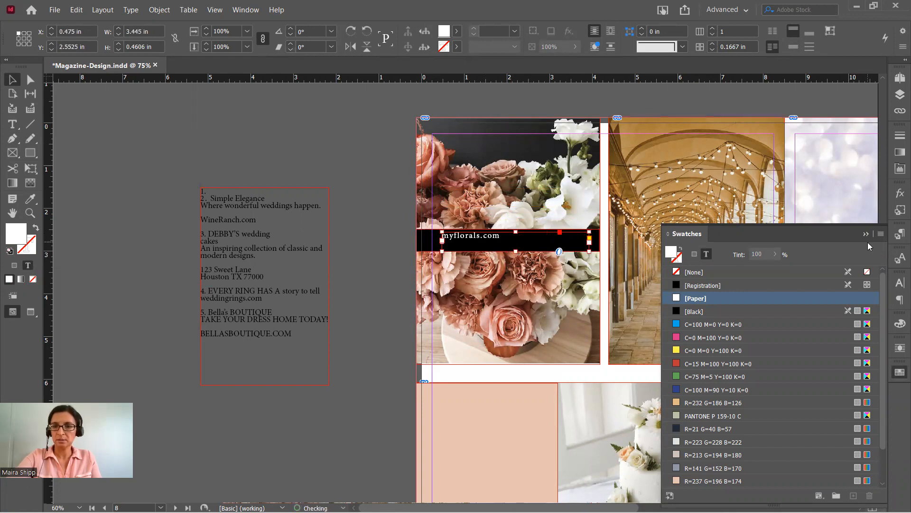
Centre-align the myflorals.com text in its frame and set it in all caps.
{"action": "left_click", "coordinate": [900, 299]}
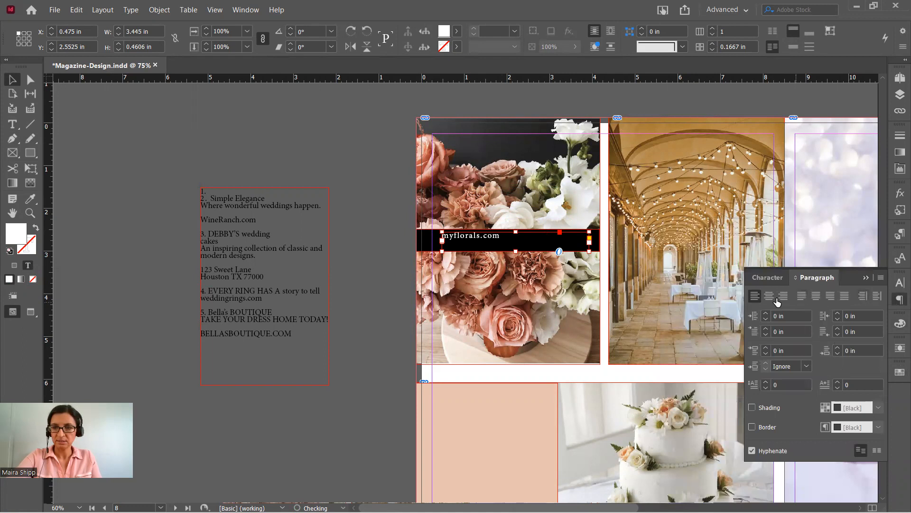
{"action": "left_click", "coordinate": [770, 295]}
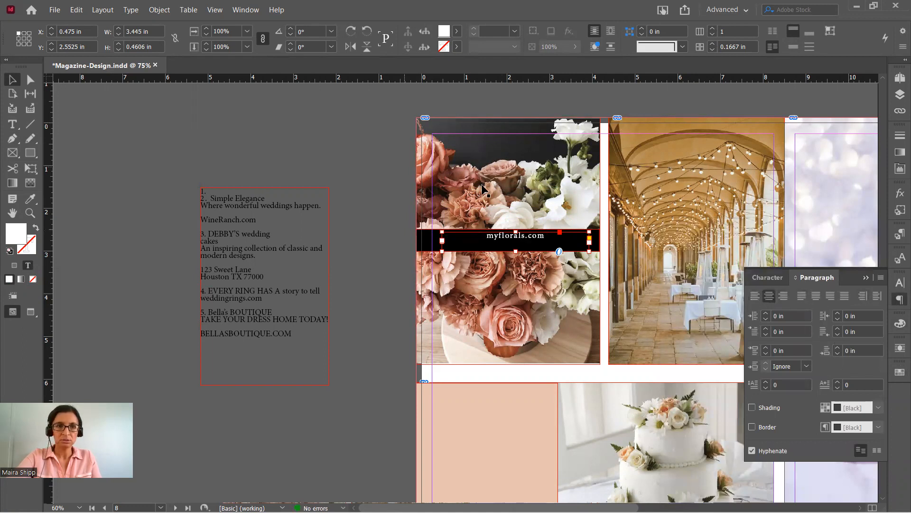
{"action": "left_click", "coordinate": [14, 125]}
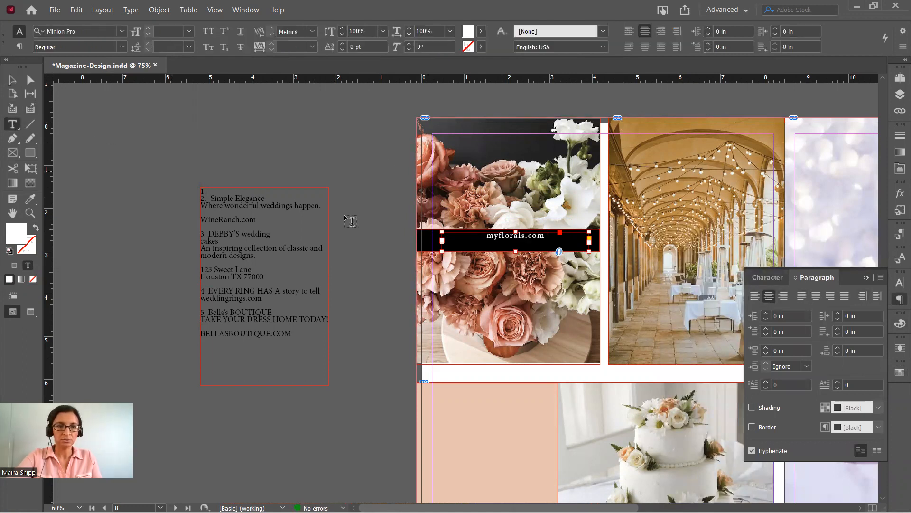
{"action": "left_click", "coordinate": [205, 33]}
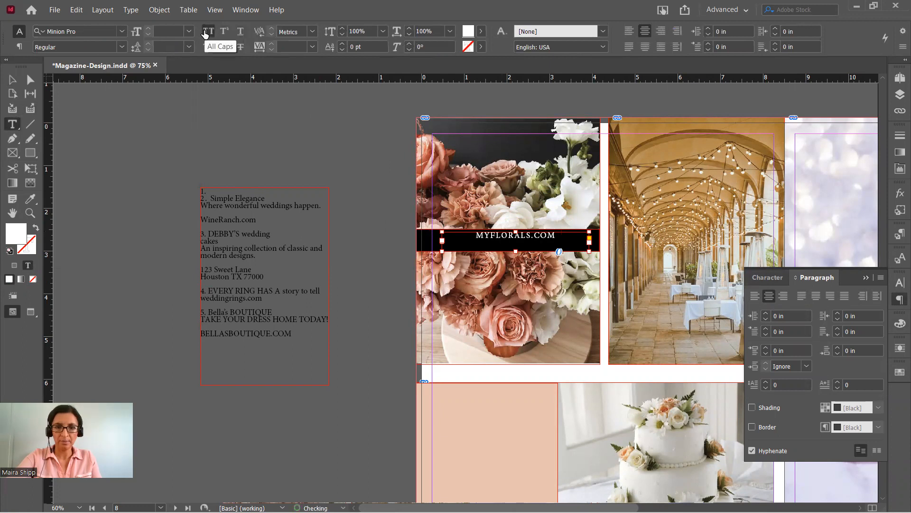
Set the tracking of the myflorals.com text to 200.
{"action": "left_click", "coordinate": [899, 284]}
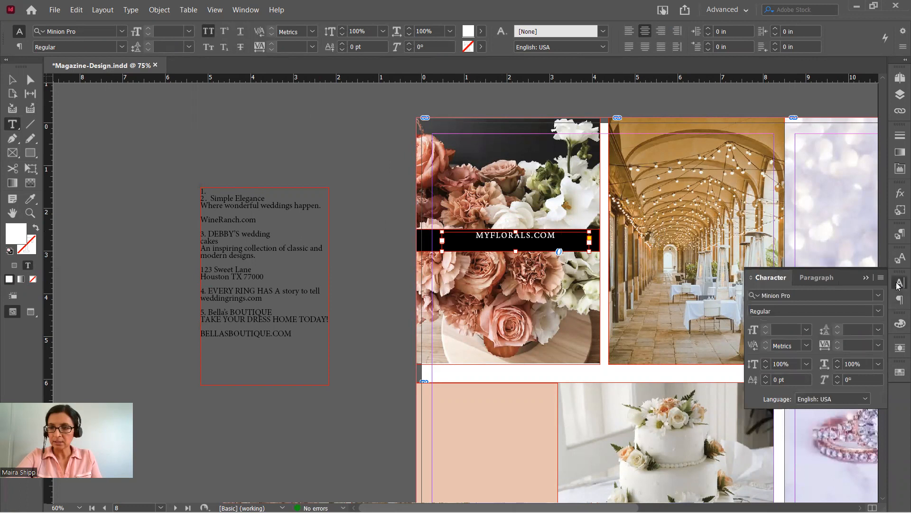
{"action": "left_click", "coordinate": [878, 344]}
{"action": "left_click", "coordinate": [871, 332]}
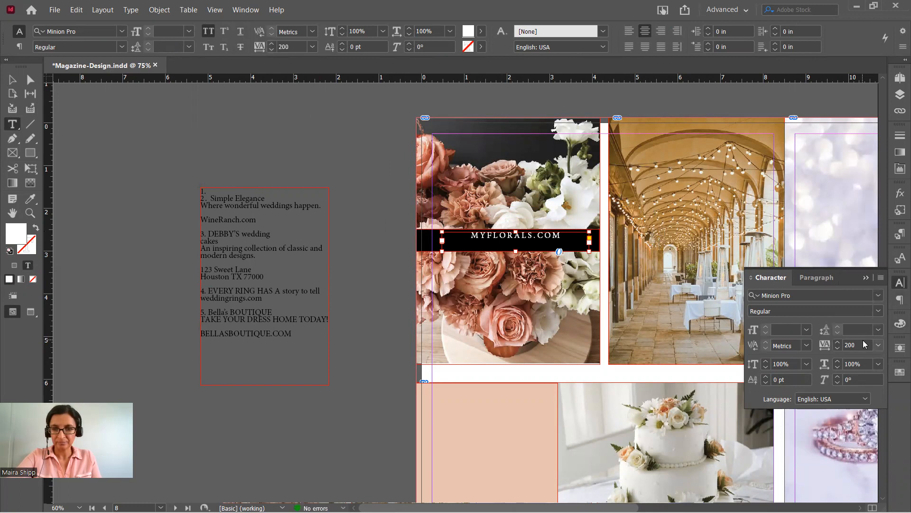
Change the font of the myflorals.com text to Garamond Italic.
{"action": "left_click", "coordinate": [878, 311]}
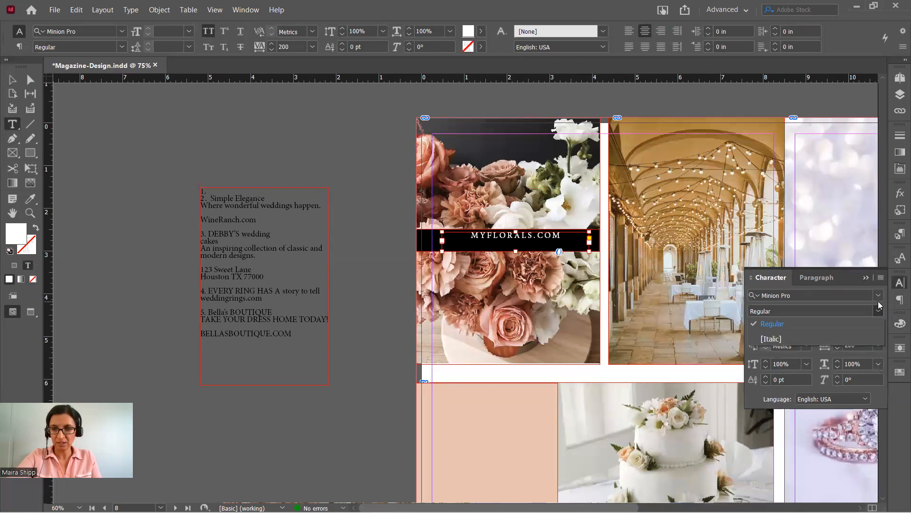
{"action": "left_click", "coordinate": [879, 294]}
{"action": "left_click", "coordinate": [878, 295]}
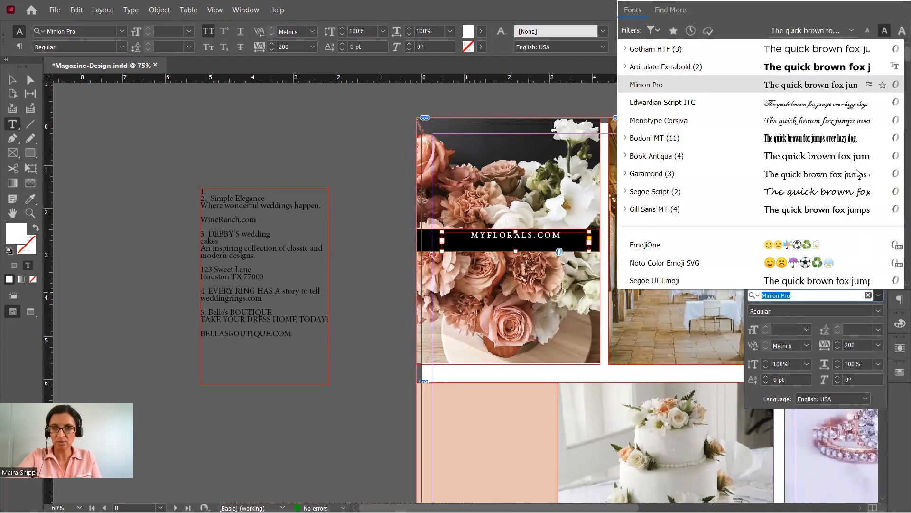
{"action": "left_click", "coordinate": [771, 173]}
{"action": "left_click", "coordinate": [879, 311]}
{"action": "left_click", "coordinate": [838, 334]}
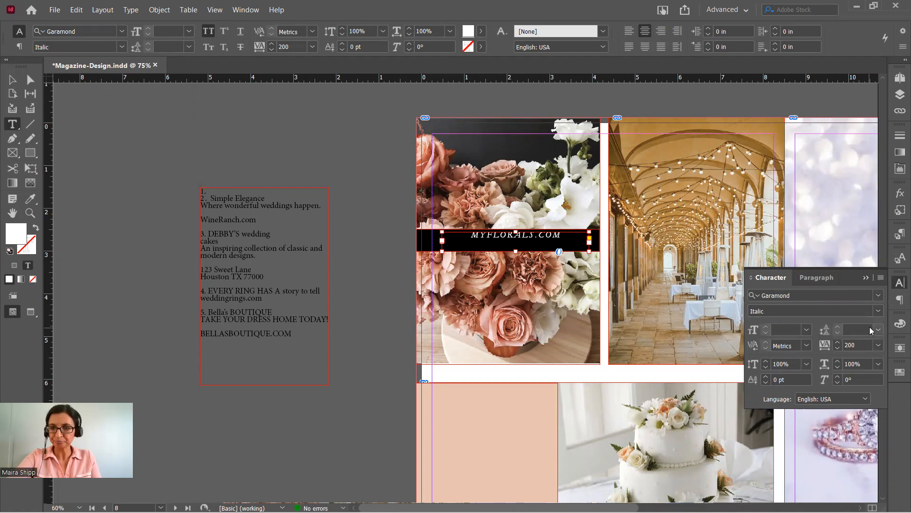
Set the tracking of the myflorals.com text to 500 and its size to 17 pt.
{"action": "left_click_drag", "start_coordinate": [861, 345], "coordinate": [836, 346]}
{"action": "type", "text": "500"}
{"action": "key", "text": "Return"}
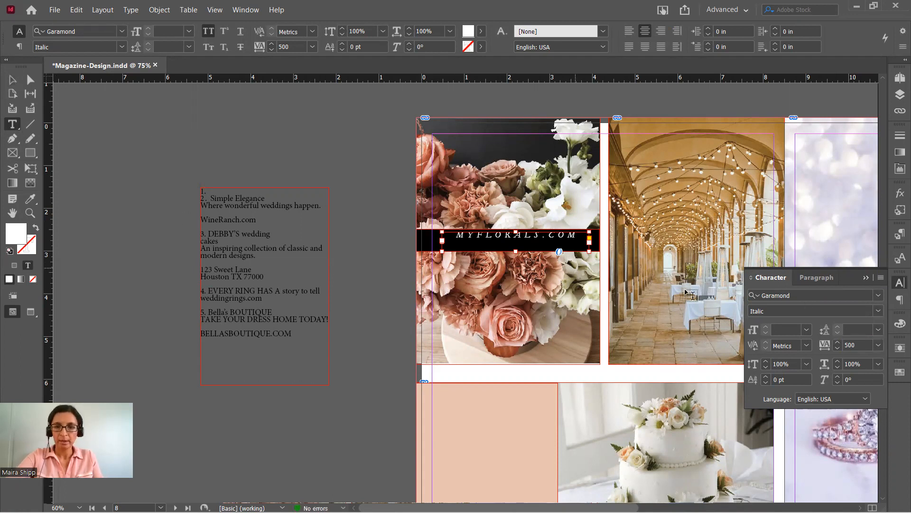
{"action": "triple_click", "coordinate": [544, 233]}
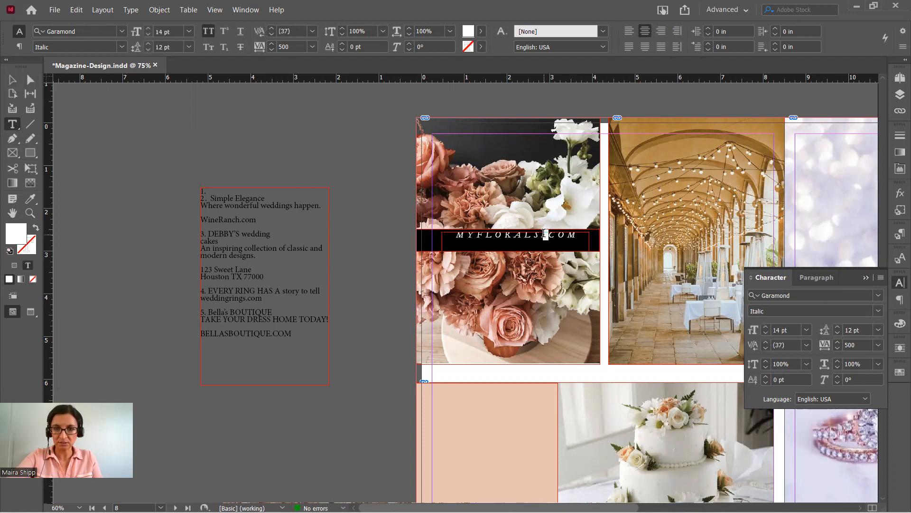
{"action": "left_click", "coordinate": [766, 327]}
{"action": "left_click", "coordinate": [765, 326]}
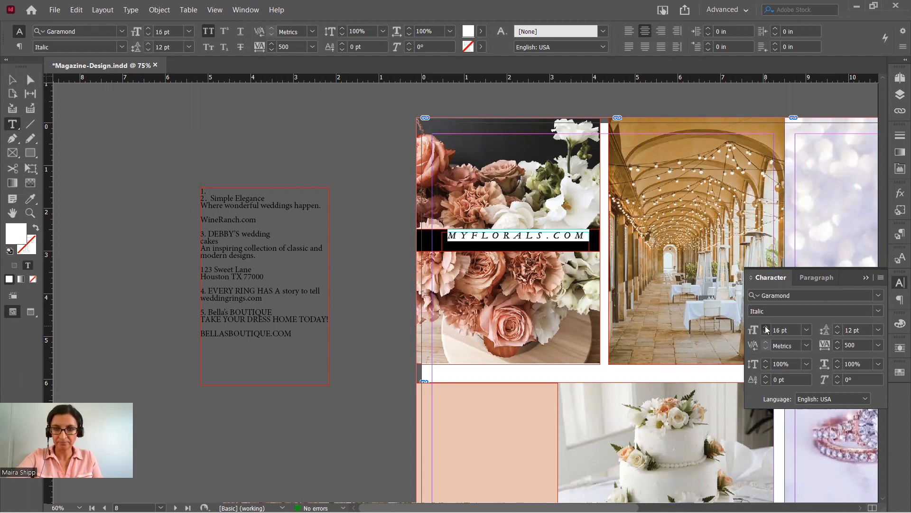
{"action": "left_click", "coordinate": [765, 326]}
Nudge the myflorals.com text frame down to about Y 2.64 in so the text sits centred in the black bar.
{"action": "left_click", "coordinate": [13, 79]}
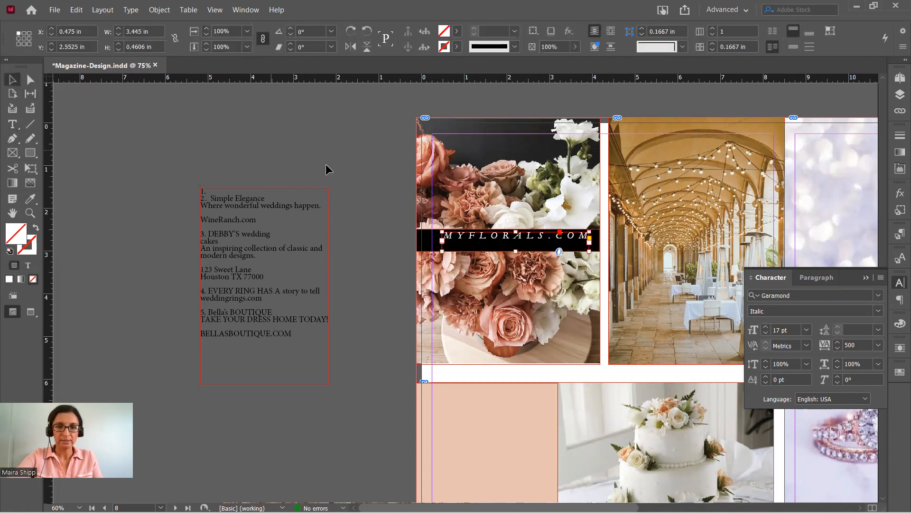
{"action": "left_click_drag", "start_coordinate": [504, 240], "coordinate": [504, 240]}
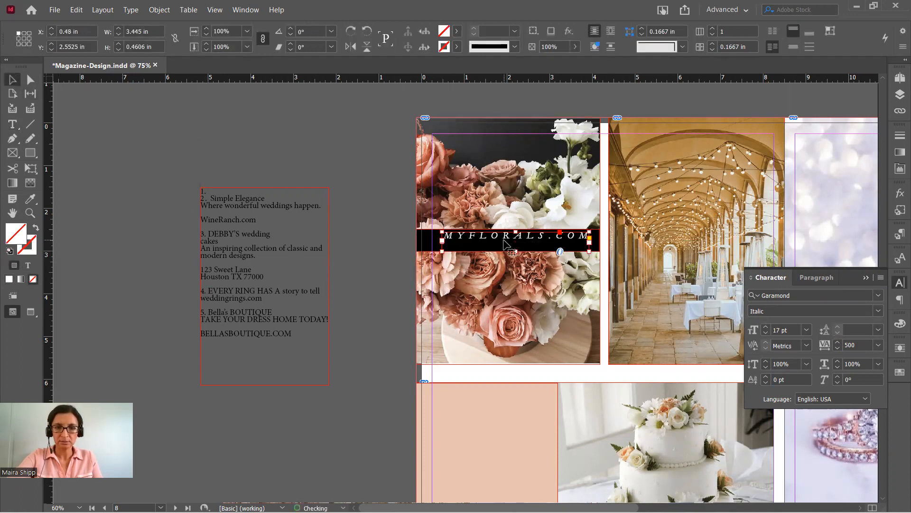
{"action": "key", "text": "Down"}
{"action": "key", "text": "Down"}
{"action": "key", "text": "Down"}
{"action": "key", "text": "Down"}
{"action": "key", "text": "Down"}
{"action": "key", "text": "Down"}
{"action": "key", "text": "Down"}
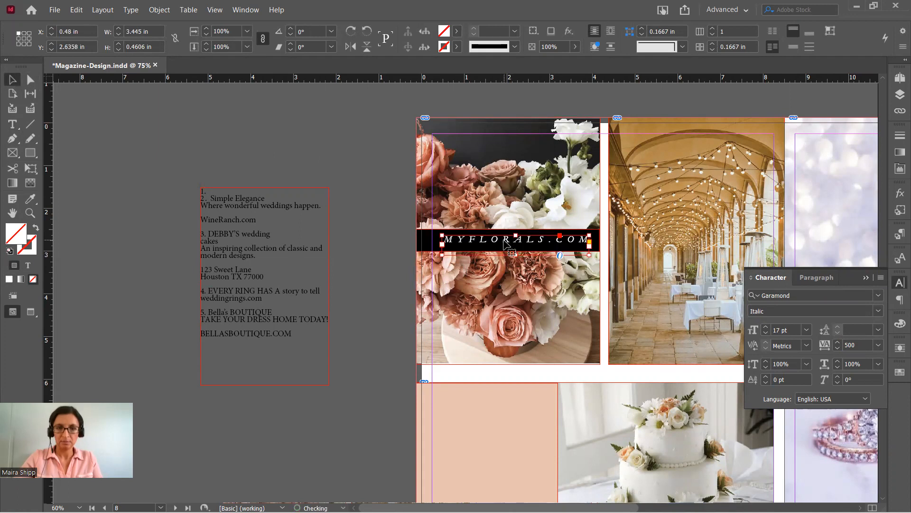
Deselect everything and check the web address on the spread in full-screen presentation mode, then return to the layout.
{"action": "left_click", "coordinate": [384, 180]}
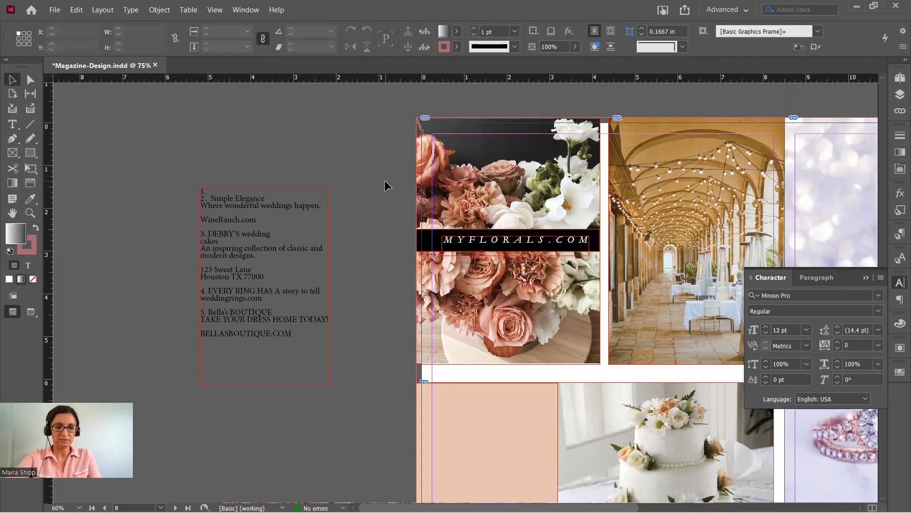
{"action": "key", "text": "shift+w"}
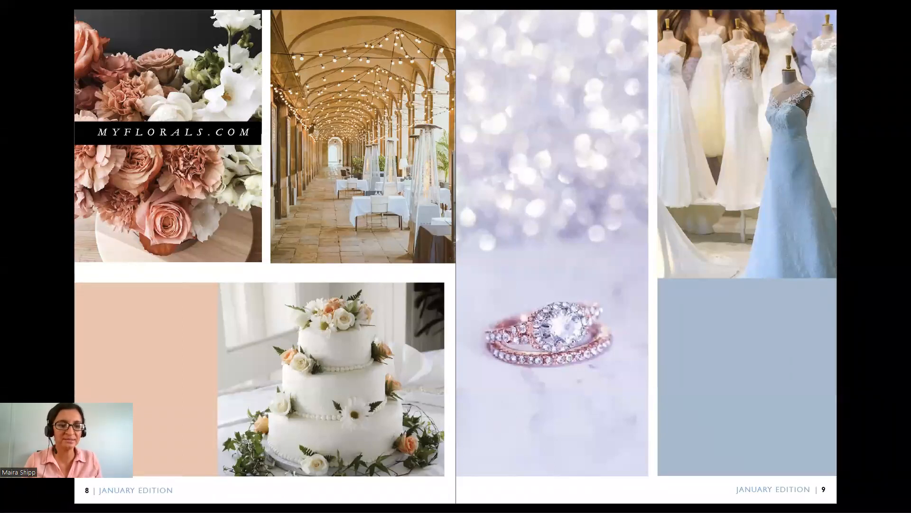
{"action": "key", "text": "Escape"}
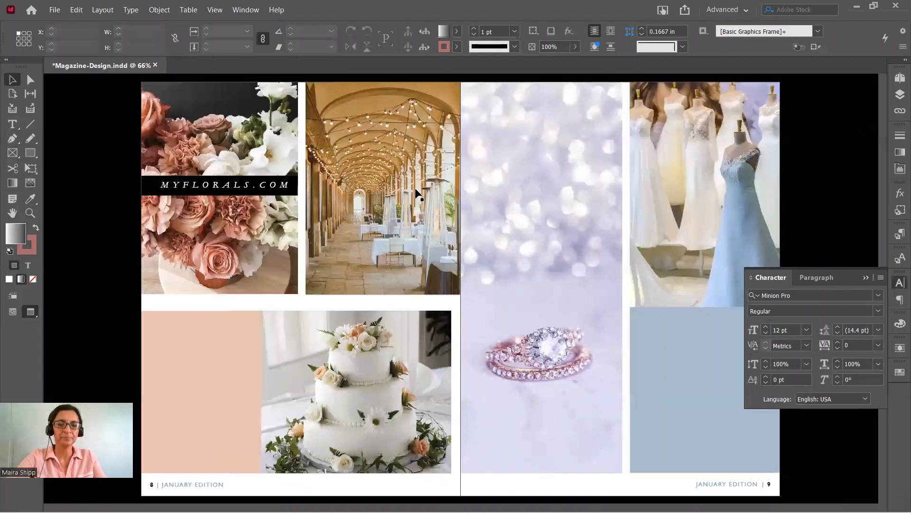
Copy Simple Elegance from the ad copy into a new text frame about 2.46 by 1.12 in on the arched venue photo.
{"action": "left_click_drag", "start_coordinate": [239, 238], "coordinate": [469, 256]}
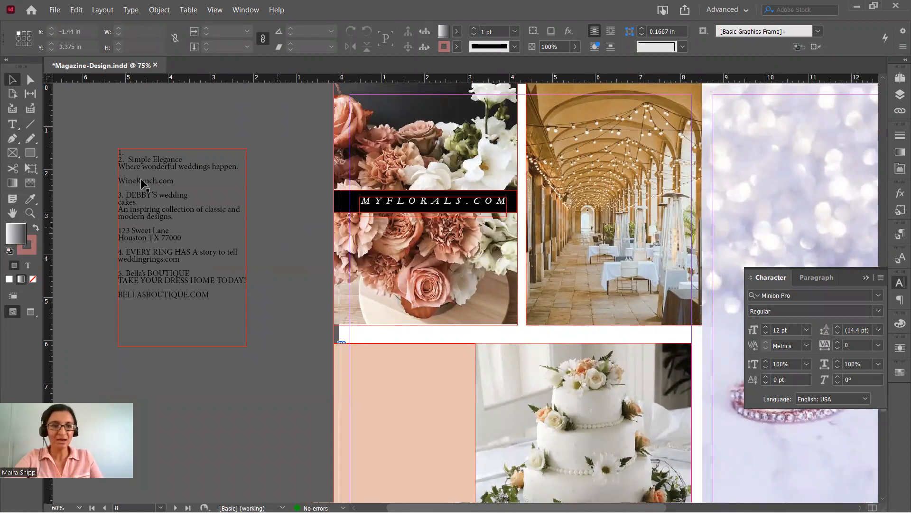
{"action": "left_click", "coordinate": [181, 162]}
{"action": "left_click", "coordinate": [21, 123]}
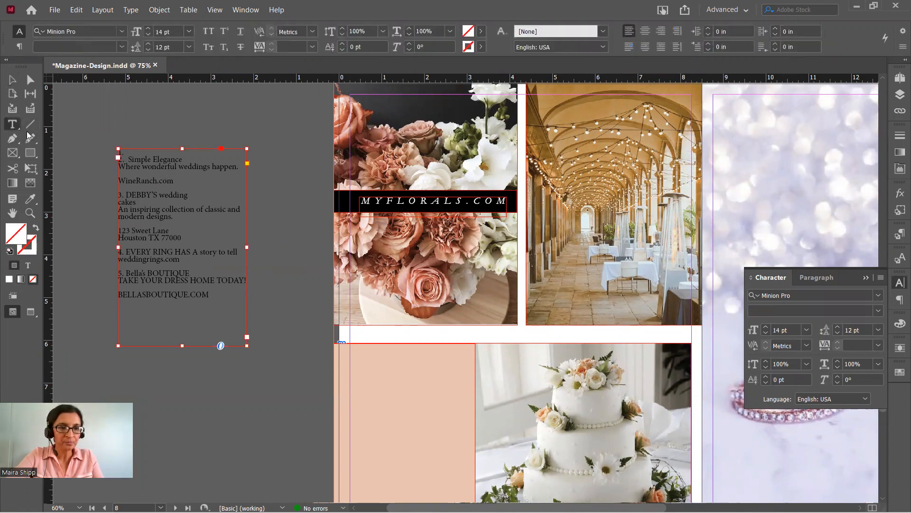
{"action": "left_click_drag", "start_coordinate": [188, 159], "coordinate": [128, 156]}
{"action": "key", "text": "ctrl+c"}
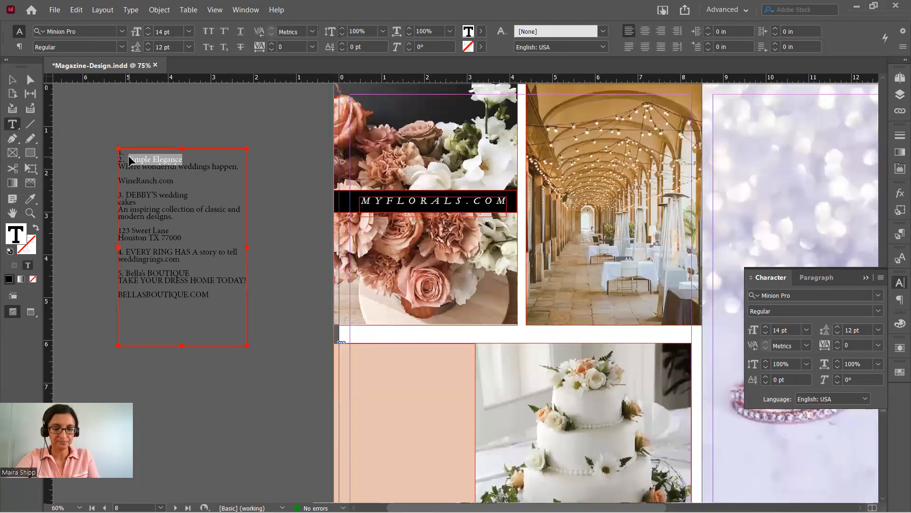
{"action": "left_click_drag", "start_coordinate": [533, 228], "coordinate": [636, 274]}
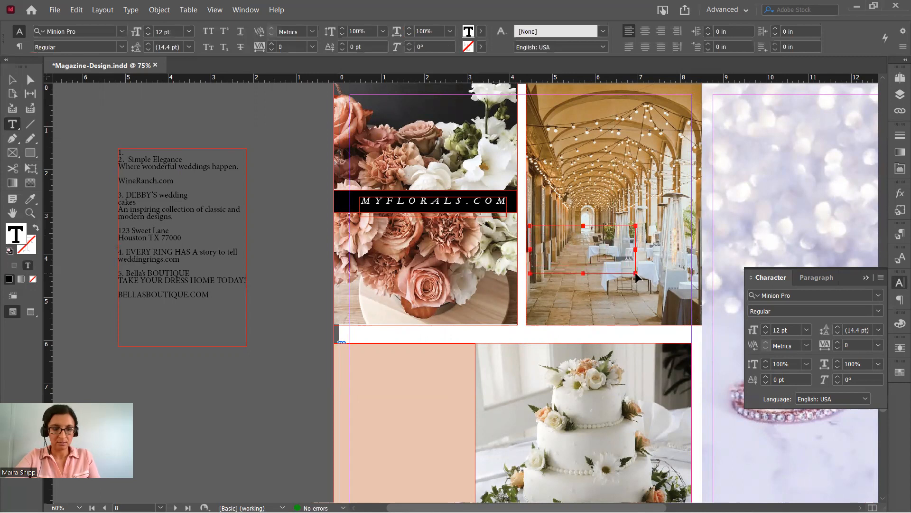
{"action": "key", "text": "ctrl+v"}
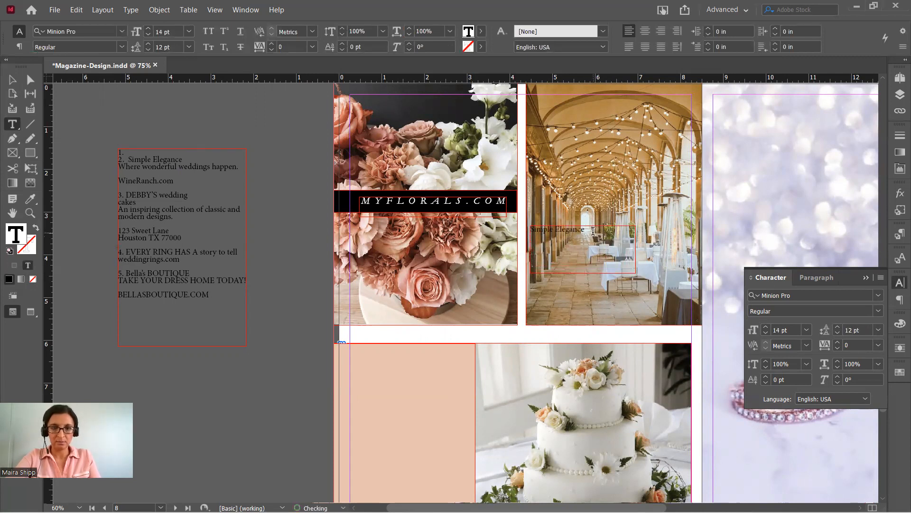
Set the Simple Elegance heading to 48 pt and all caps.
{"action": "left_click_drag", "start_coordinate": [590, 229], "coordinate": [529, 230]}
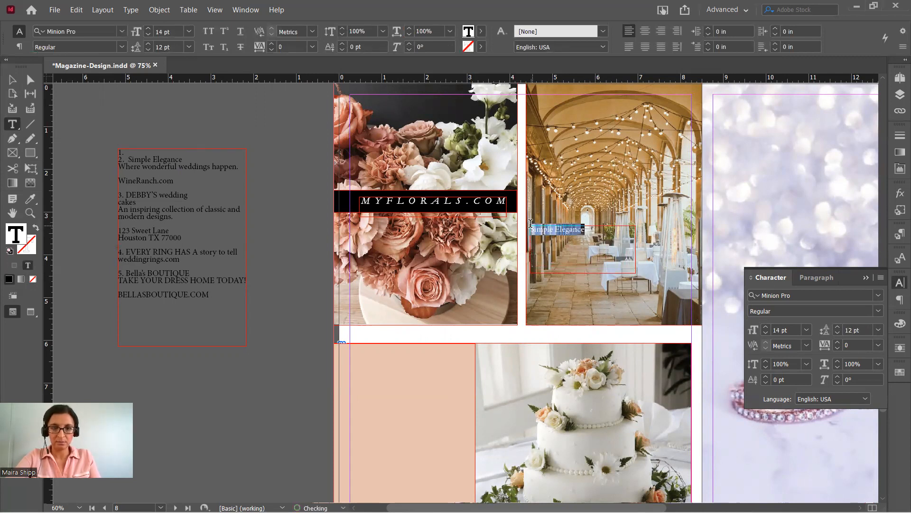
{"action": "left_click", "coordinate": [806, 330]}
{"action": "left_click", "coordinate": [805, 316]}
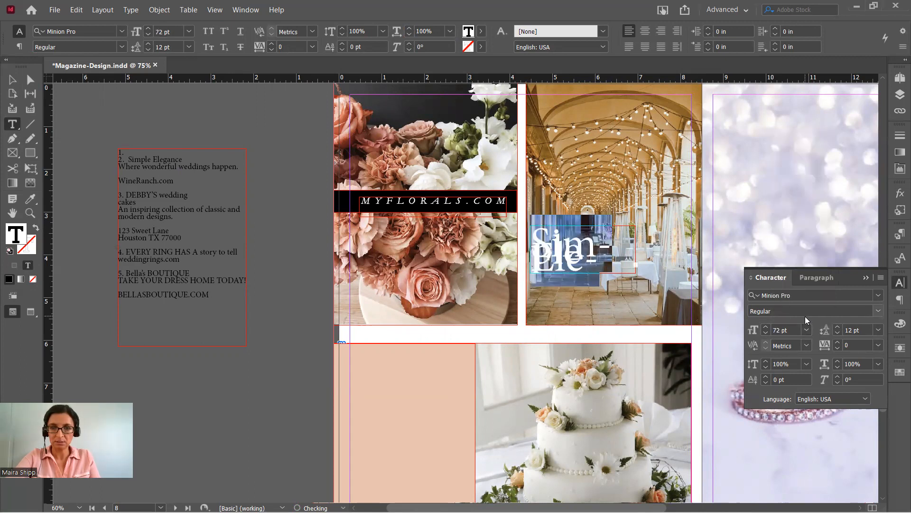
{"action": "left_click", "coordinate": [807, 331]}
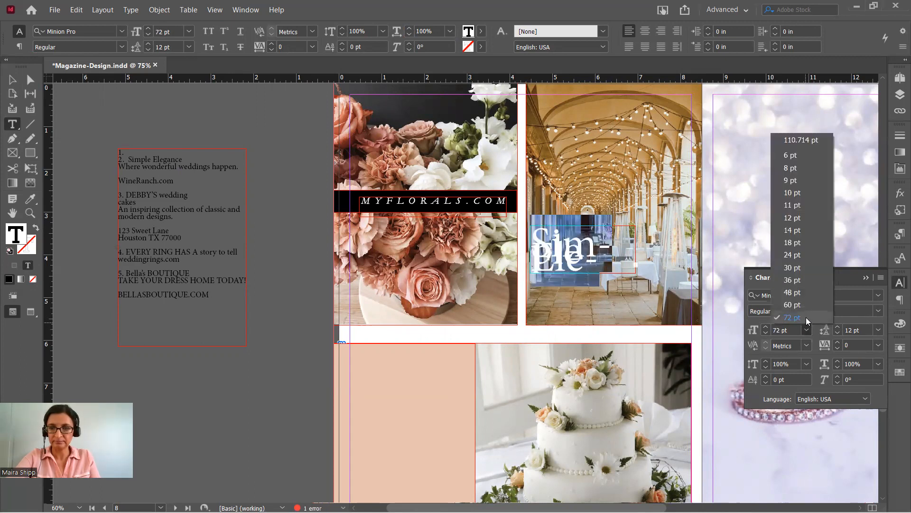
{"action": "left_click", "coordinate": [805, 293]}
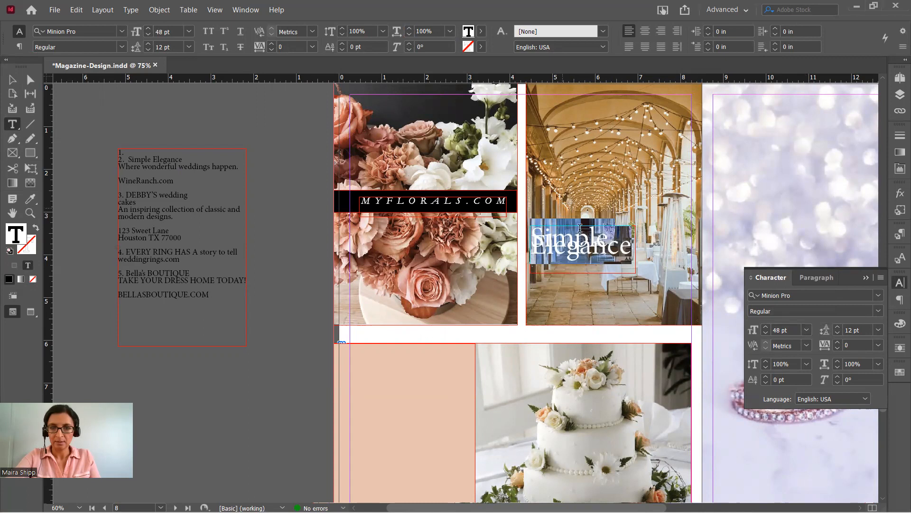
{"action": "left_click", "coordinate": [208, 31]}
{"action": "key", "text": "Escape"}
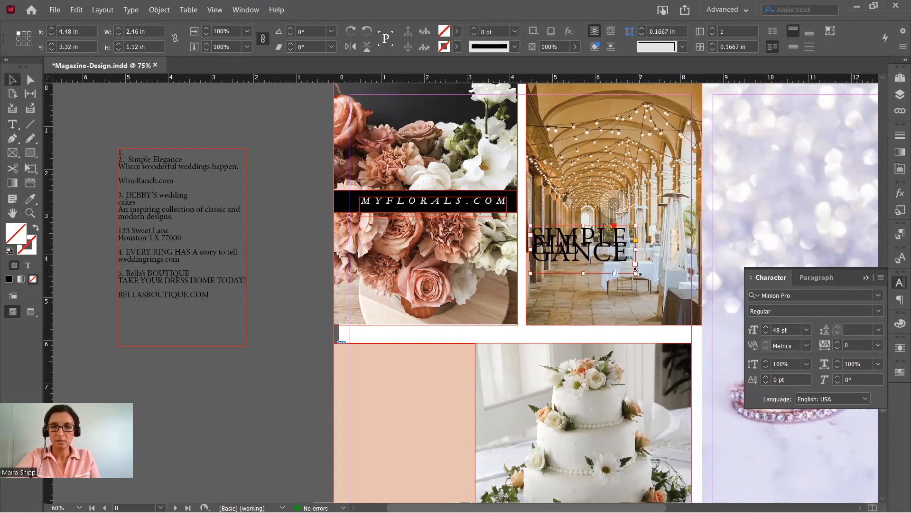
Enlarge the Simple Elegance text frame to about 3.45 by 1.54 in and set the heading's leading to 36 pt.
{"action": "left_click_drag", "start_coordinate": [636, 273], "coordinate": [676, 292]}
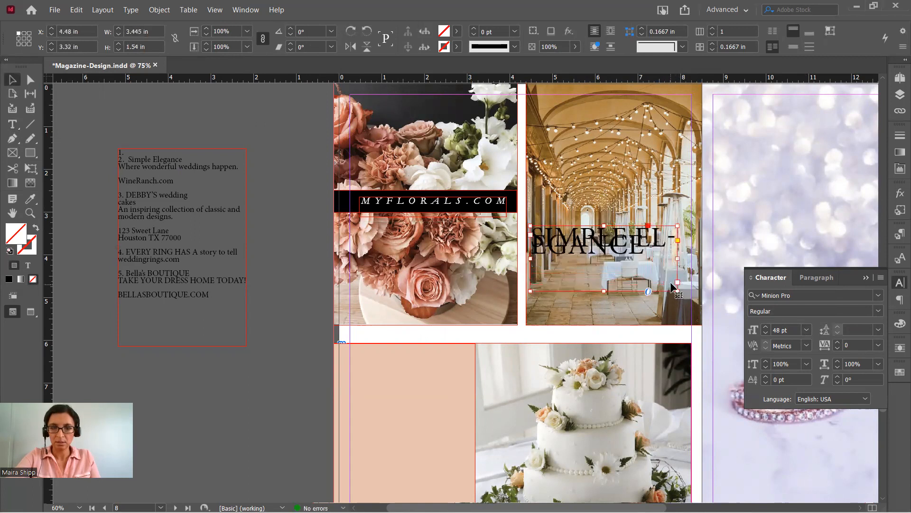
{"action": "left_click", "coordinate": [879, 330]}
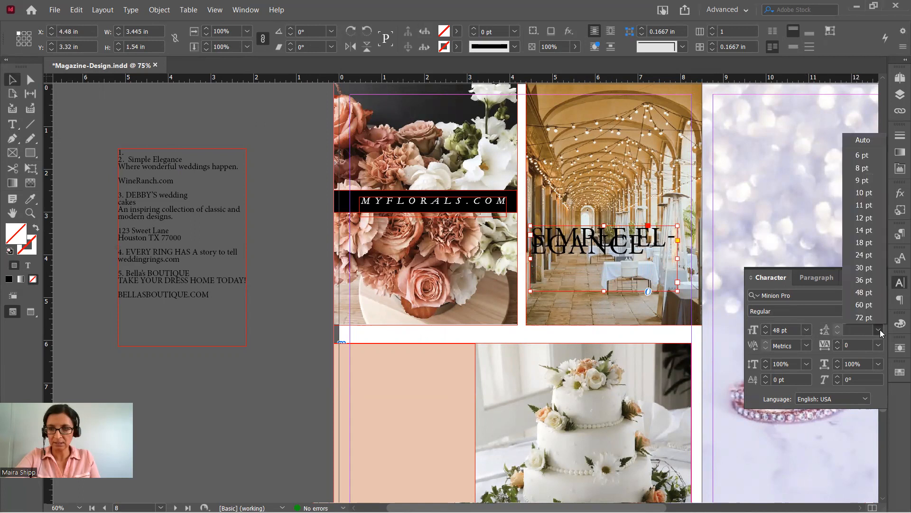
{"action": "left_click", "coordinate": [874, 281]}
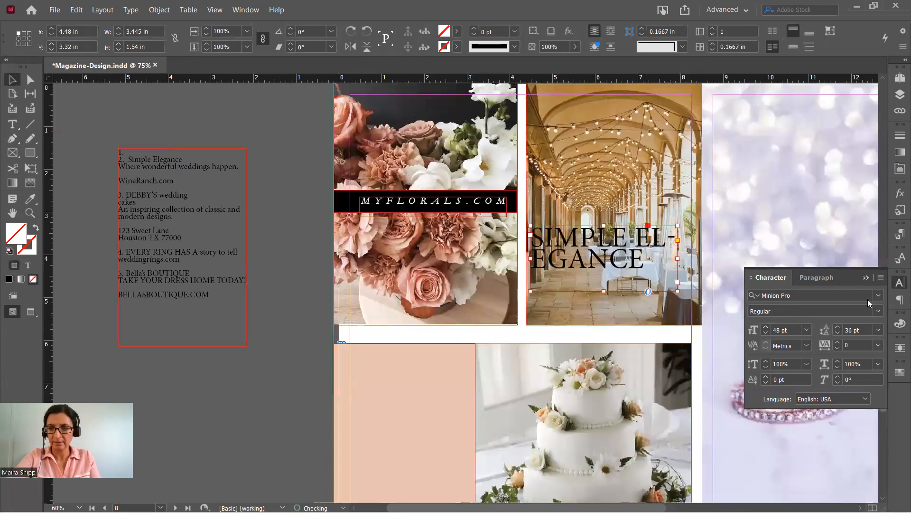
Turn off hyphenation for the Simple Elegance heading.
{"action": "left_click", "coordinate": [822, 280]}
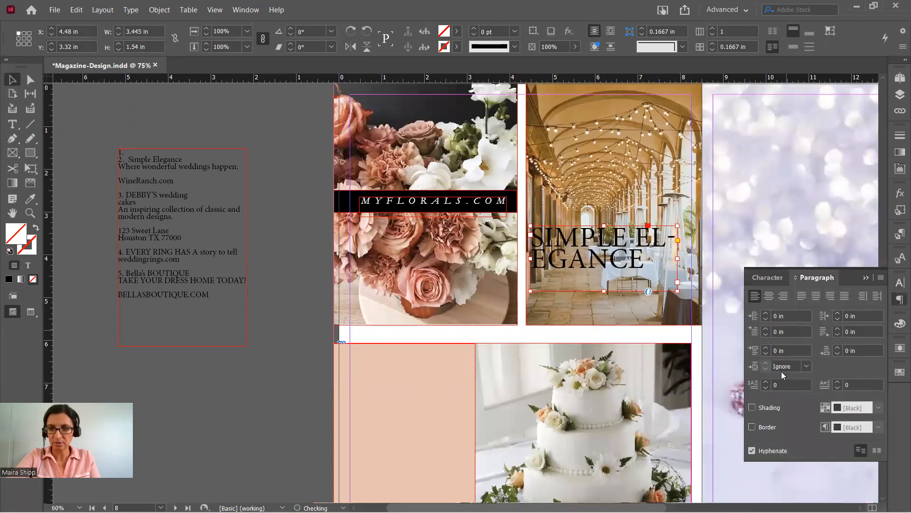
{"action": "left_click", "coordinate": [752, 449]}
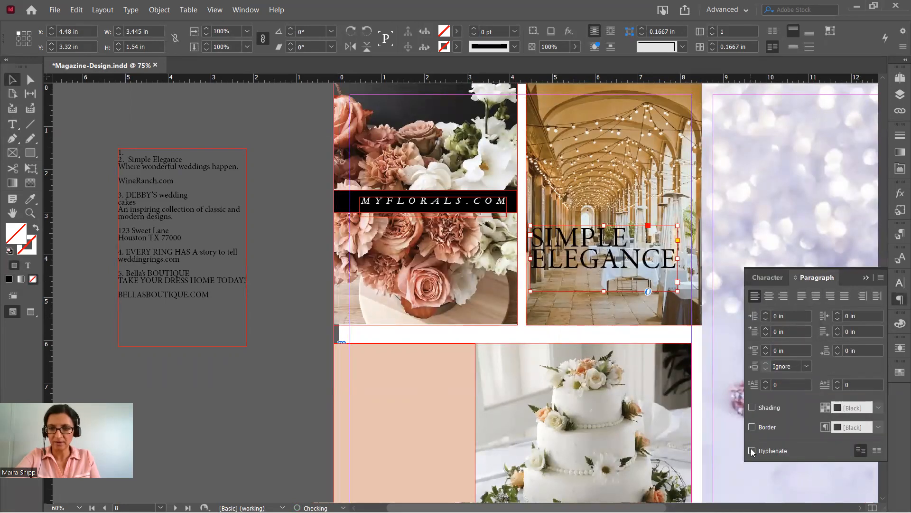
{"action": "left_click", "coordinate": [867, 278]}
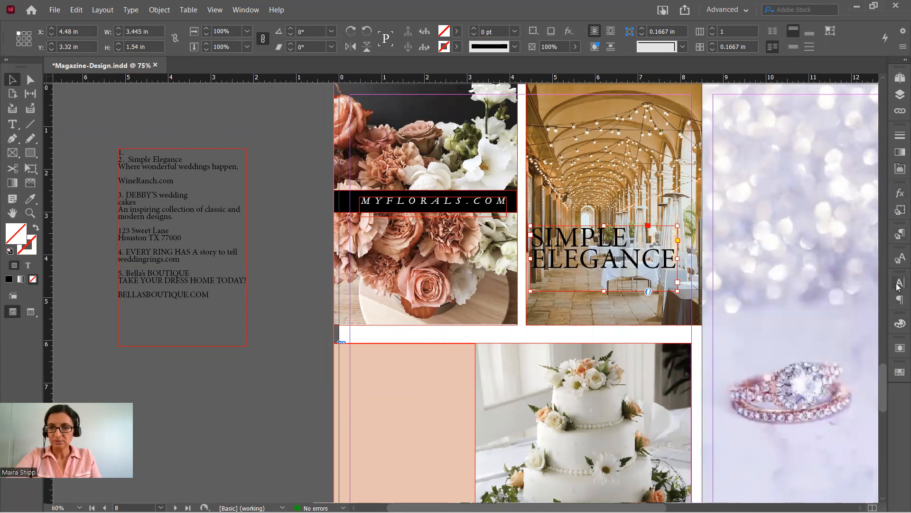
Set the Simple Elegance heading in Bodoni MT Italic and resize its frame to about 4.82 by 1.22 in to fit both words.
{"action": "left_click", "coordinate": [899, 284]}
{"action": "left_click", "coordinate": [878, 295]}
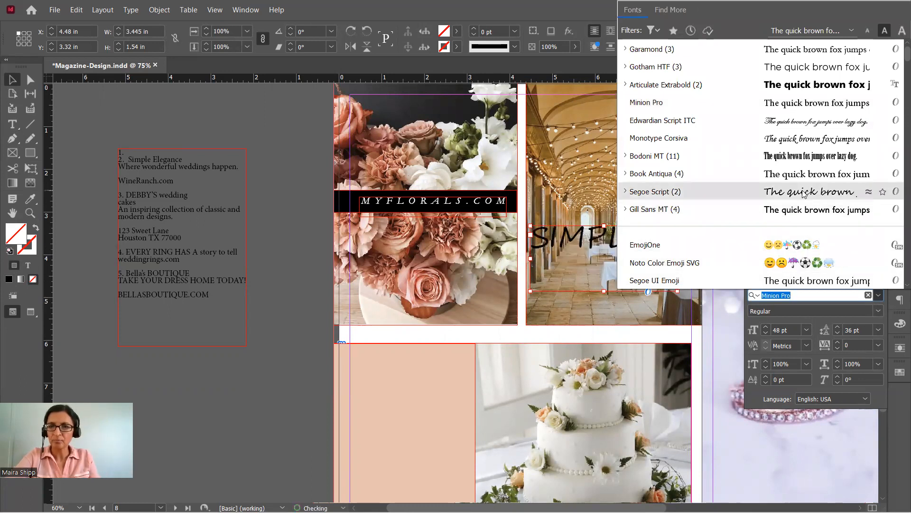
{"action": "left_click", "coordinate": [802, 162]}
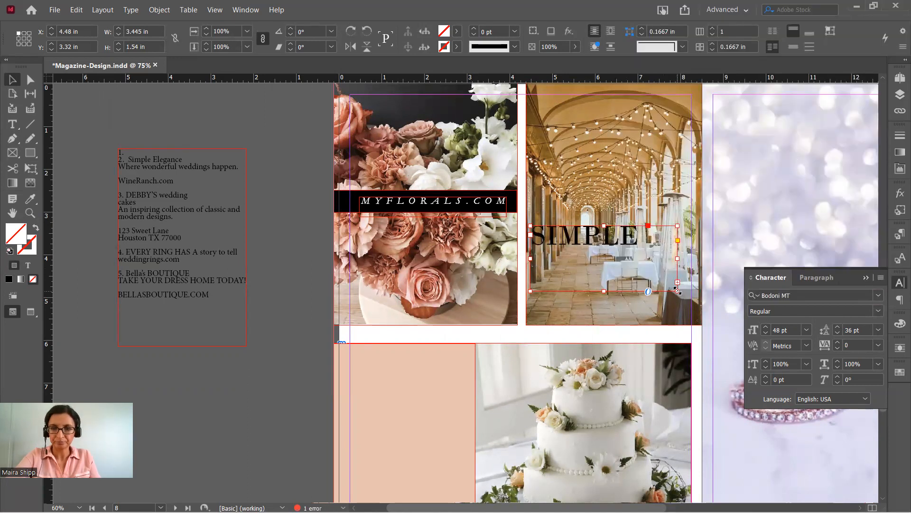
{"action": "left_click_drag", "start_coordinate": [677, 291], "coordinate": [684, 301]}
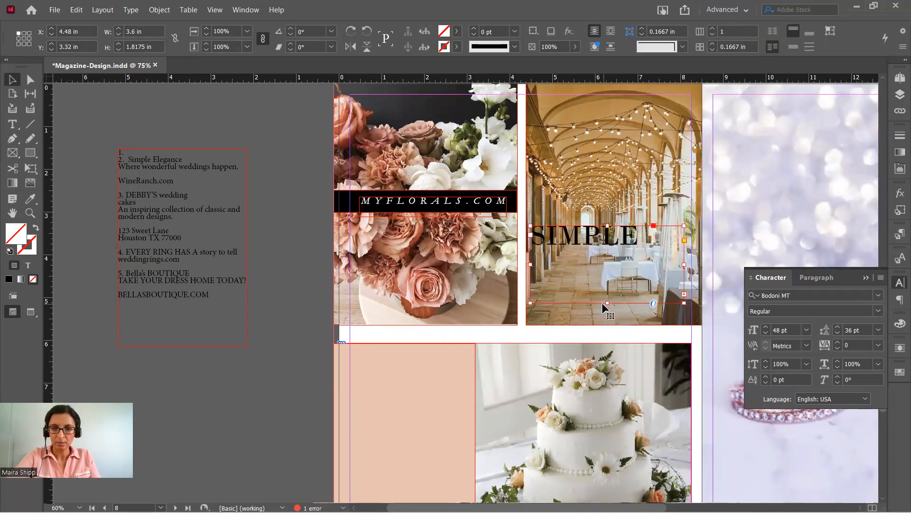
{"action": "left_click_drag", "start_coordinate": [609, 304], "coordinate": [609, 343]}
{"action": "left_click_drag", "start_coordinate": [684, 284], "coordinate": [736, 279]}
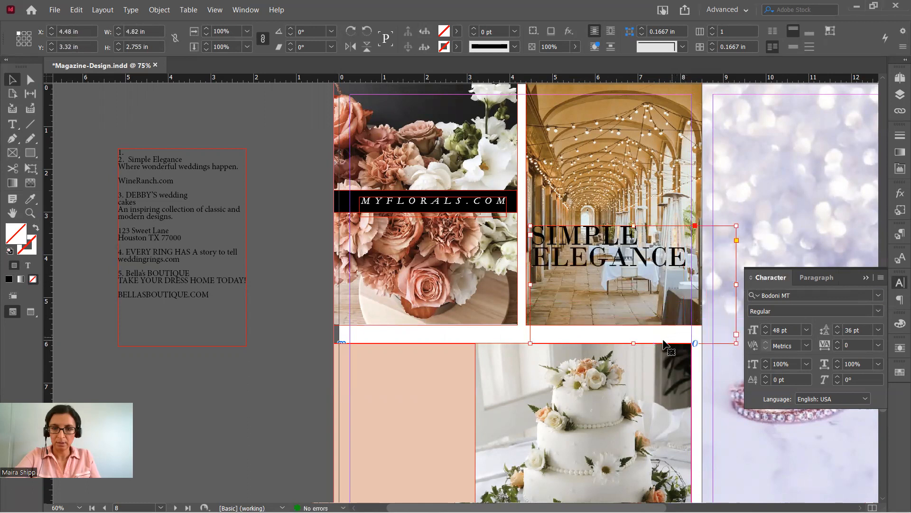
{"action": "left_click_drag", "start_coordinate": [635, 342], "coordinate": [629, 278]}
{"action": "left_click", "coordinate": [876, 311]}
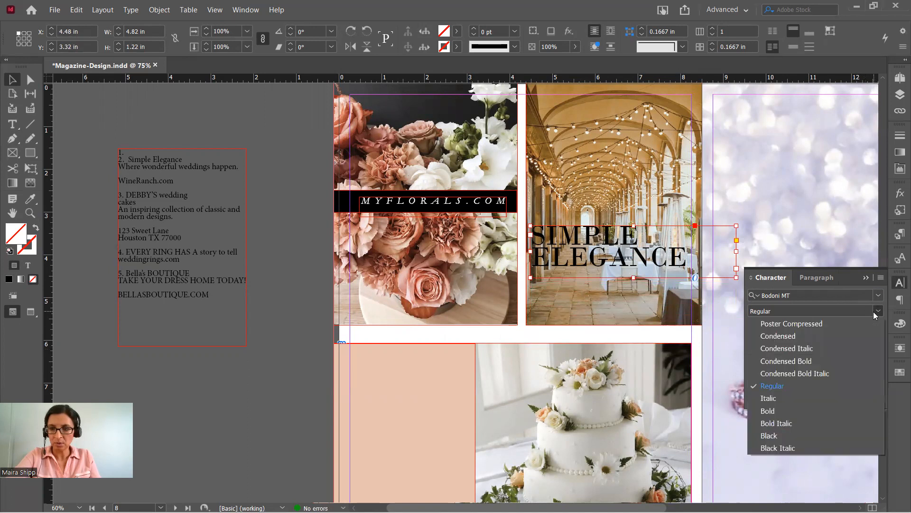
{"action": "left_click", "coordinate": [800, 398]}
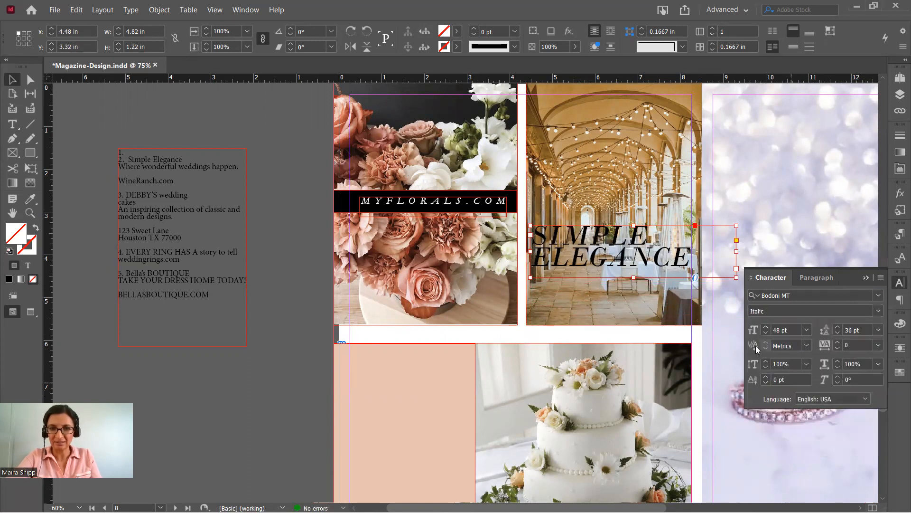
Scale the heading down slightly, placing its frame at about X 4.63, Y 3.4 in with a width of about 3.74 in.
{"action": "left_click_drag", "start_coordinate": [638, 261], "coordinate": [646, 260]}
{"action": "left_click_drag", "start_coordinate": [741, 271], "coordinate": [719, 261]}
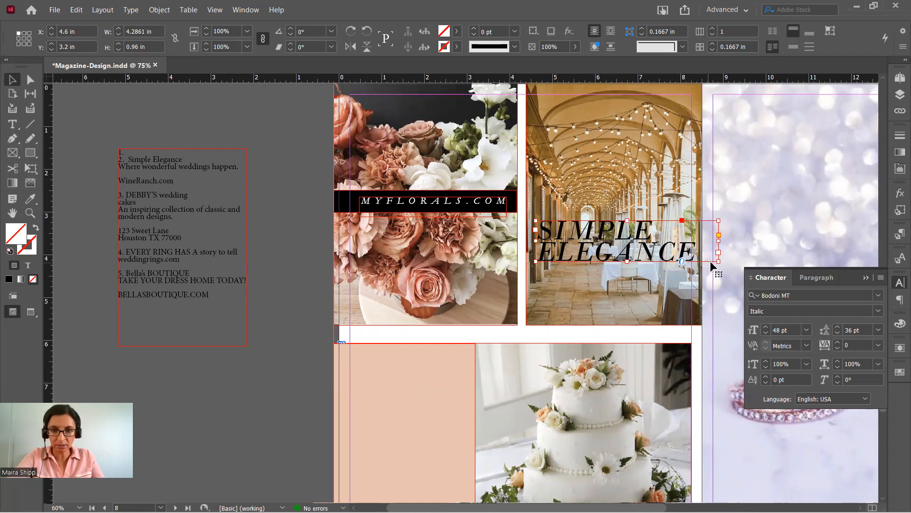
{"action": "left_click_drag", "start_coordinate": [717, 260], "coordinate": [708, 255]}
{"action": "left_click_drag", "start_coordinate": [632, 248], "coordinate": [635, 258]}
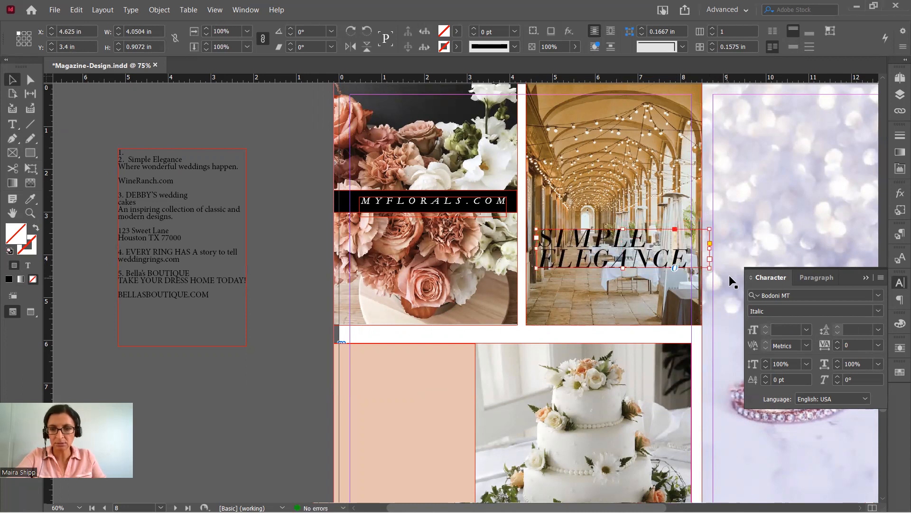
{"action": "left_click_drag", "start_coordinate": [712, 257], "coordinate": [697, 256]}
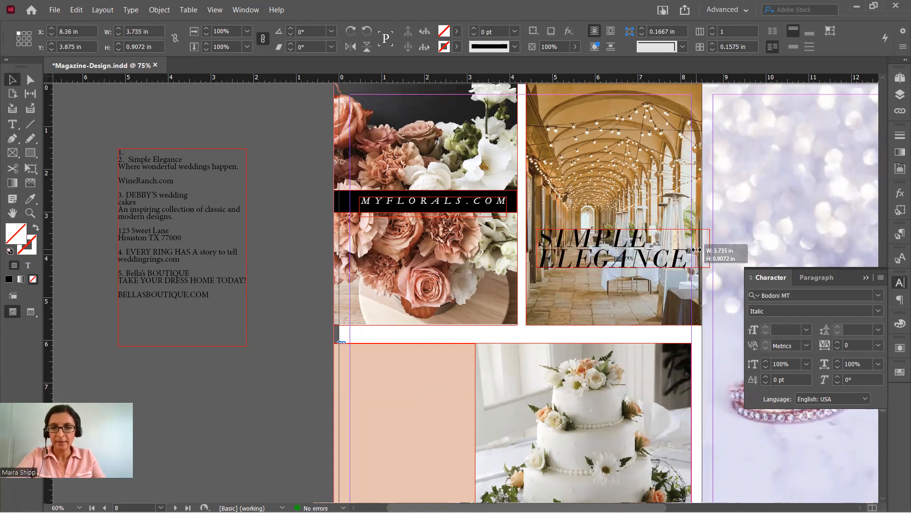
Cut the wonderful weddings tagline and WineRanch.com from the ad copy, and delete the leftover Simple Elegance lines above them.
{"action": "double_click", "coordinate": [163, 169]}
{"action": "left_click_drag", "start_coordinate": [182, 183], "coordinate": [118, 167]}
{"action": "key", "text": "ctrl+c"}
{"action": "key", "text": "ctrl+x"}
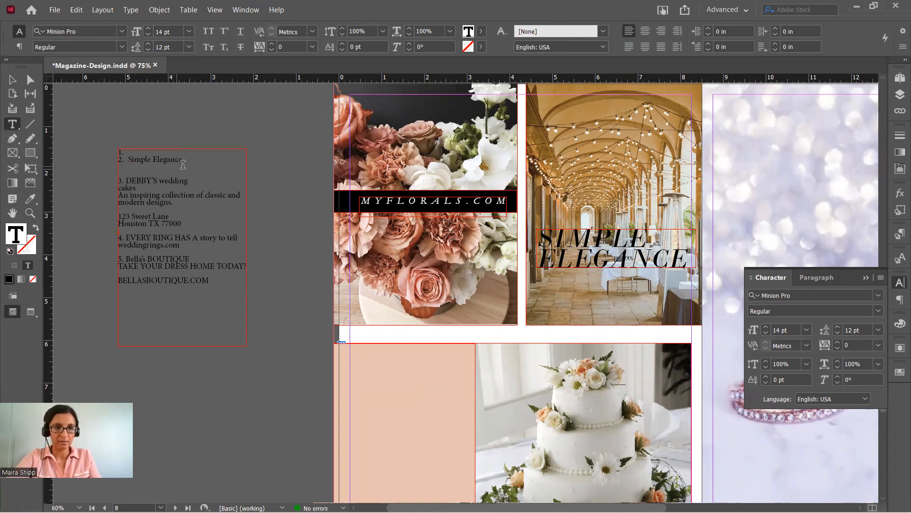
{"action": "left_click_drag", "start_coordinate": [193, 160], "coordinate": [119, 146]}
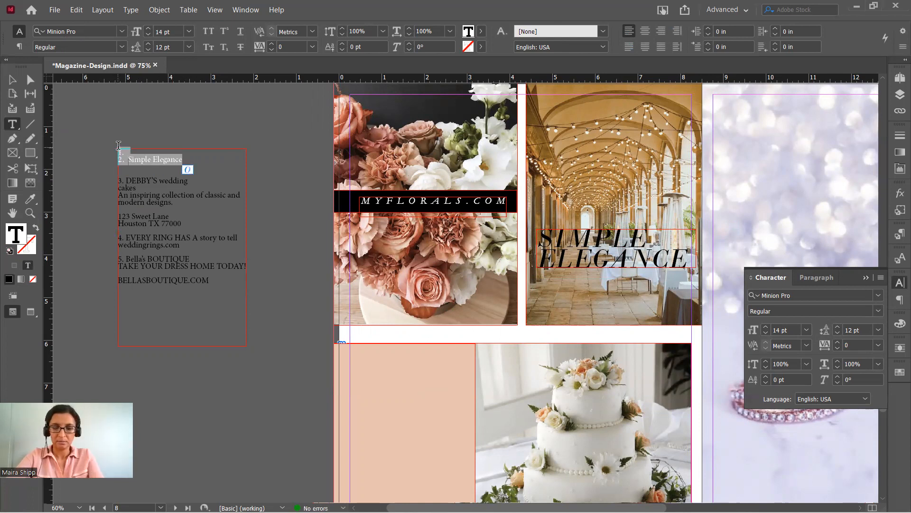
{"action": "key", "text": "ctrl+x"}
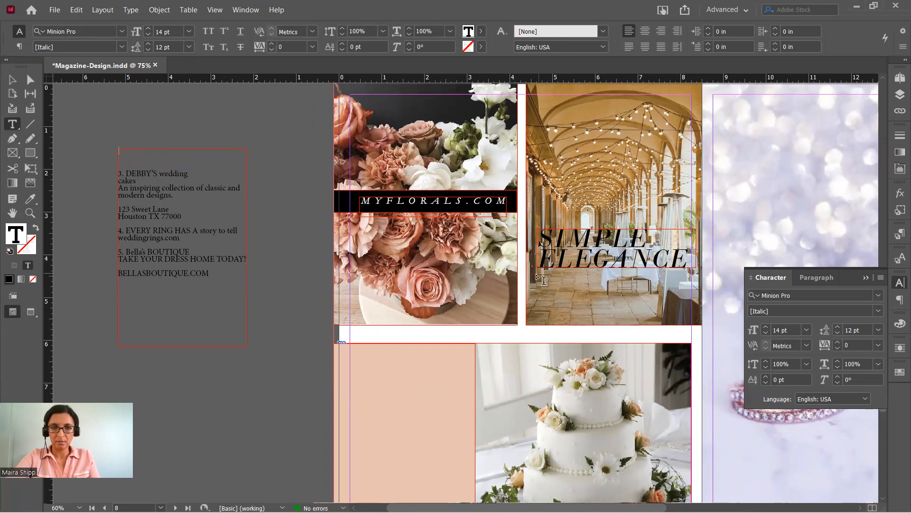
Paste the tagline and WineRanch.com into a new text frame about 3.63 by 1.21 in below the heading, set in Bodoni MT.
{"action": "left_click_drag", "start_coordinate": [540, 276], "coordinate": [690, 324]}
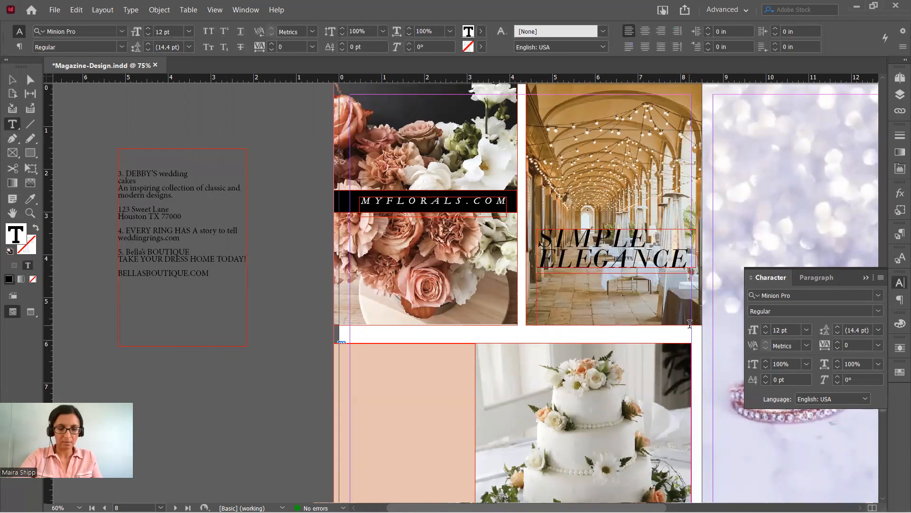
{"action": "key", "text": "ctrl+v"}
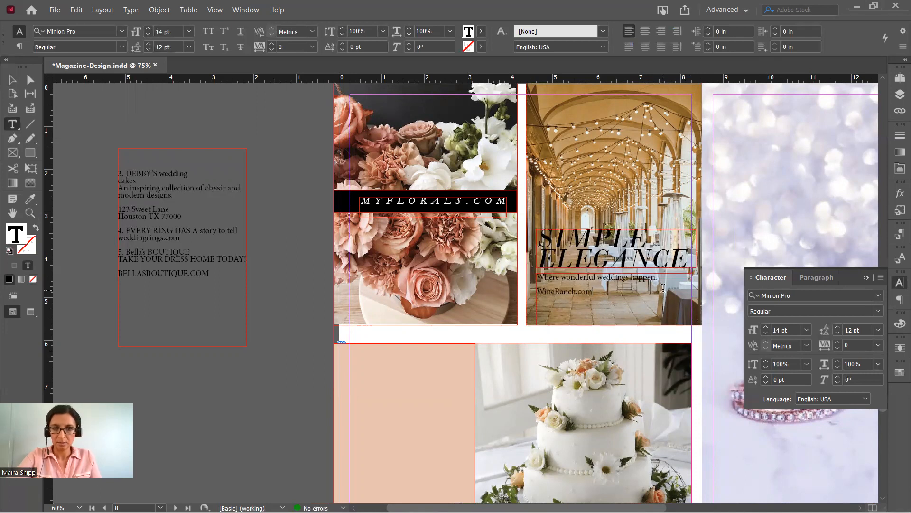
{"action": "left_click_drag", "start_coordinate": [657, 277], "coordinate": [540, 277]}
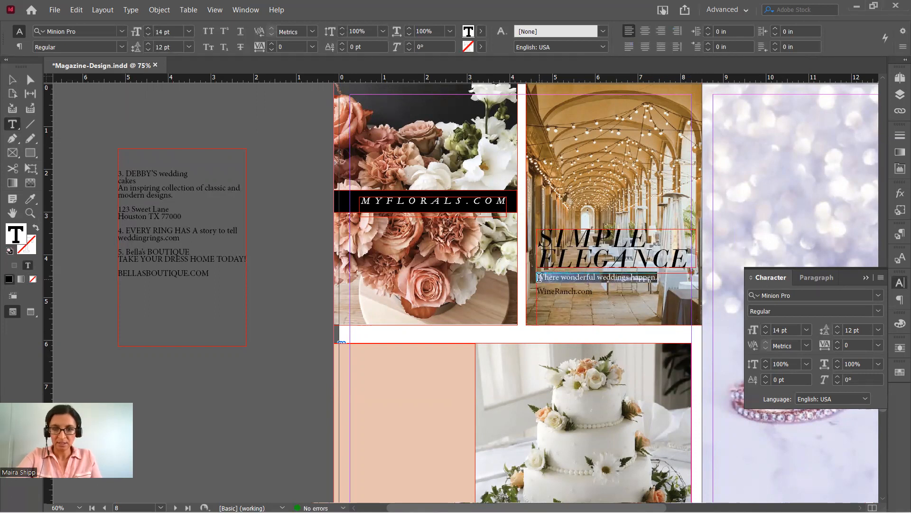
{"action": "left_click_drag", "start_coordinate": [615, 296], "coordinate": [532, 285]}
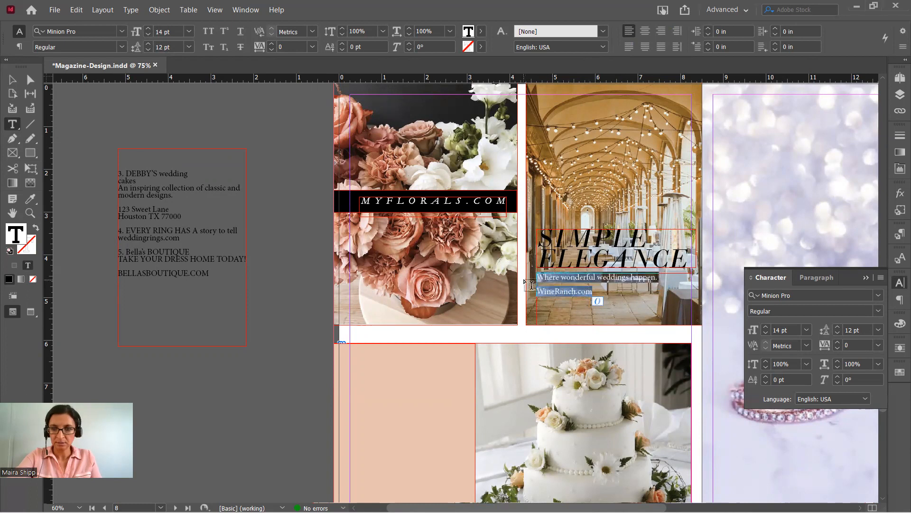
{"action": "left_click", "coordinate": [878, 294]}
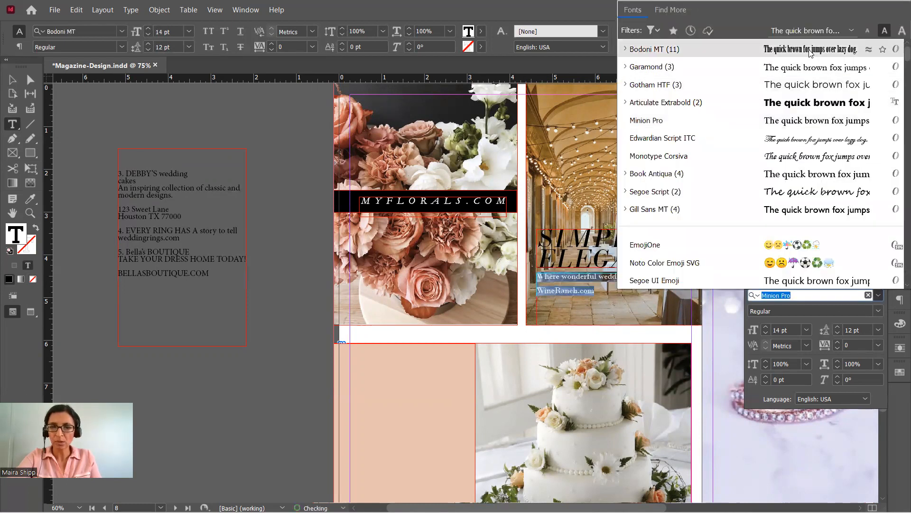
{"action": "left_click", "coordinate": [809, 50]}
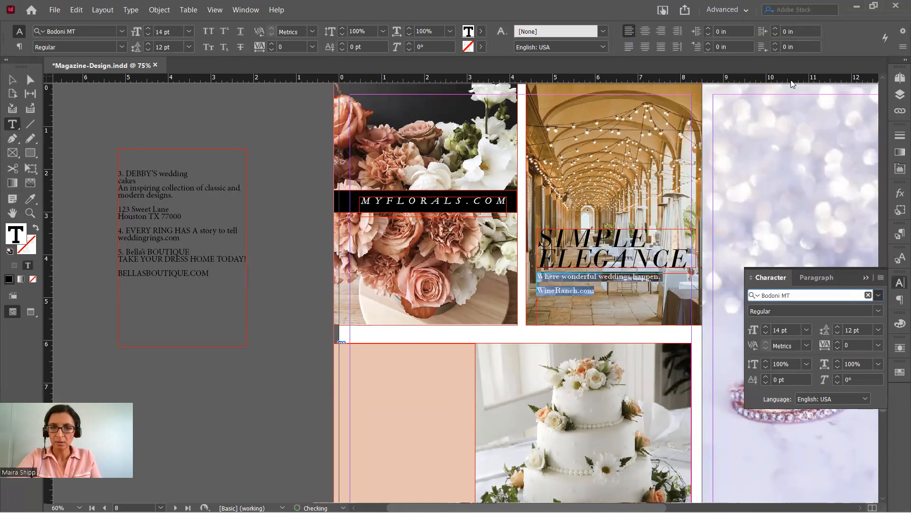
Increase the font size of the tagline and web address to 22 pt.
{"action": "left_click", "coordinate": [766, 326]}
{"action": "left_click", "coordinate": [766, 326]}
{"action": "left_click", "coordinate": [766, 327]}
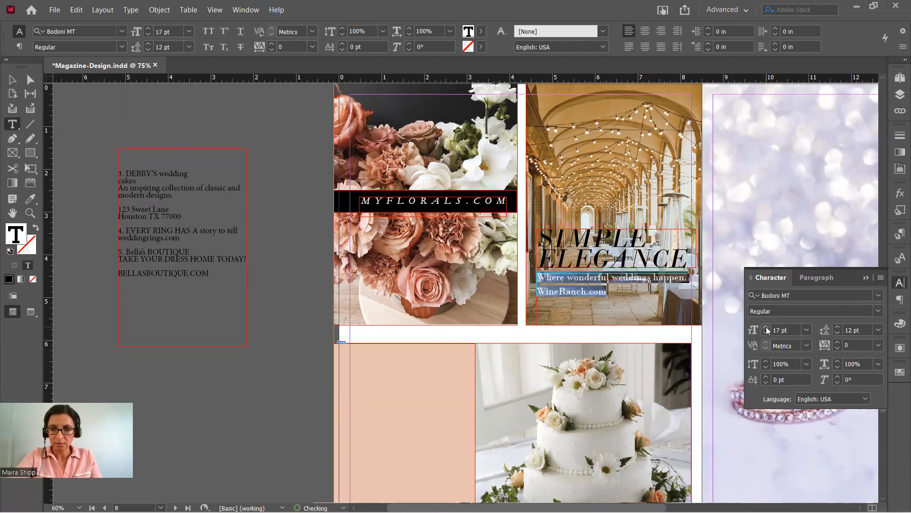
{"action": "left_click", "coordinate": [766, 326]}
{"action": "left_click", "coordinate": [766, 327]}
{"action": "left_click", "coordinate": [767, 327]}
{"action": "left_click", "coordinate": [766, 326]}
{"action": "left_click", "coordinate": [766, 326]}
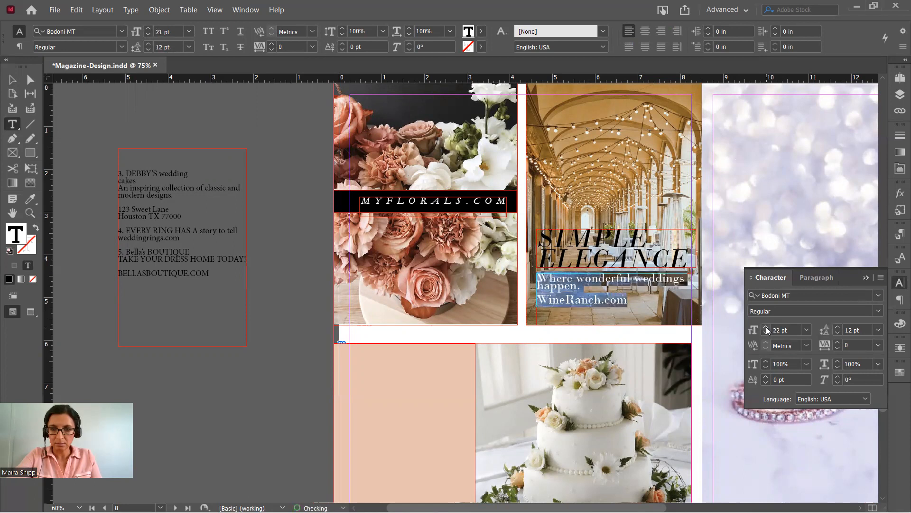
Narrow the tagline frame to about 2.94 in and move it down to about Y 4.7 in.
{"action": "left_click", "coordinate": [648, 294]}
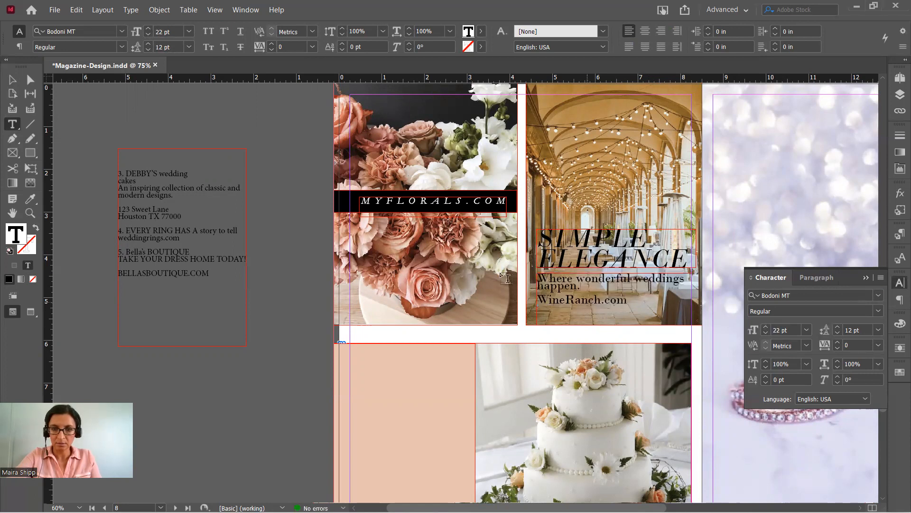
{"action": "key", "text": "Escape"}
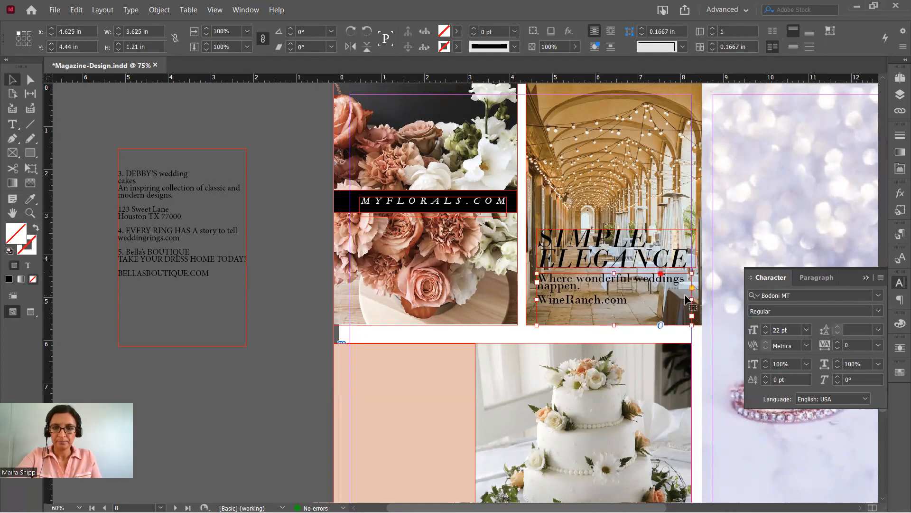
{"action": "left_click_drag", "start_coordinate": [692, 299], "coordinate": [662, 298]}
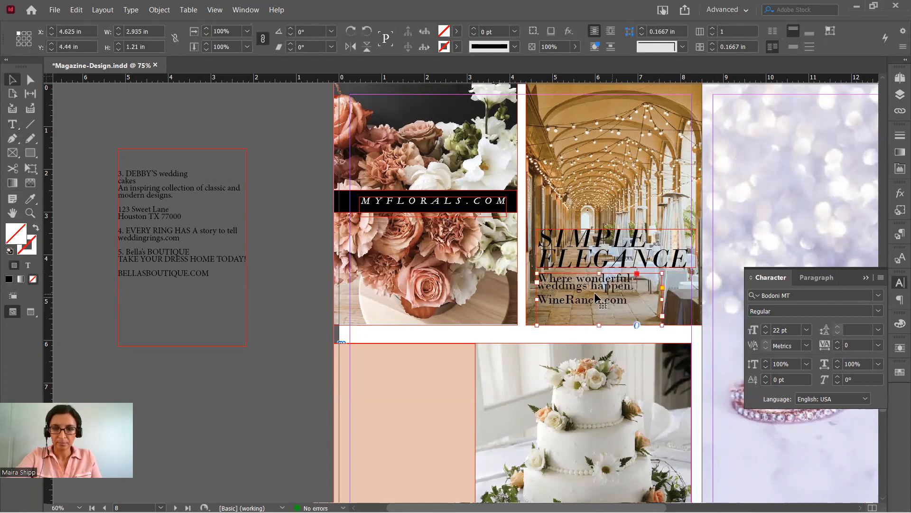
{"action": "left_click_drag", "start_coordinate": [593, 299], "coordinate": [614, 310]}
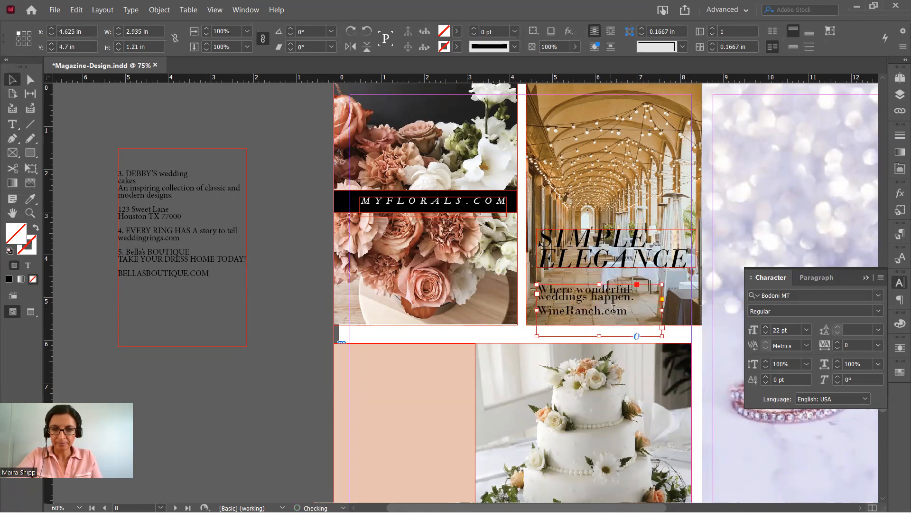
Set the WineRanch.com line in Articulate Extrabold at 14 pt.
{"action": "double_click", "coordinate": [626, 310]}
{"action": "left_click_drag", "start_coordinate": [627, 311], "coordinate": [536, 310]}
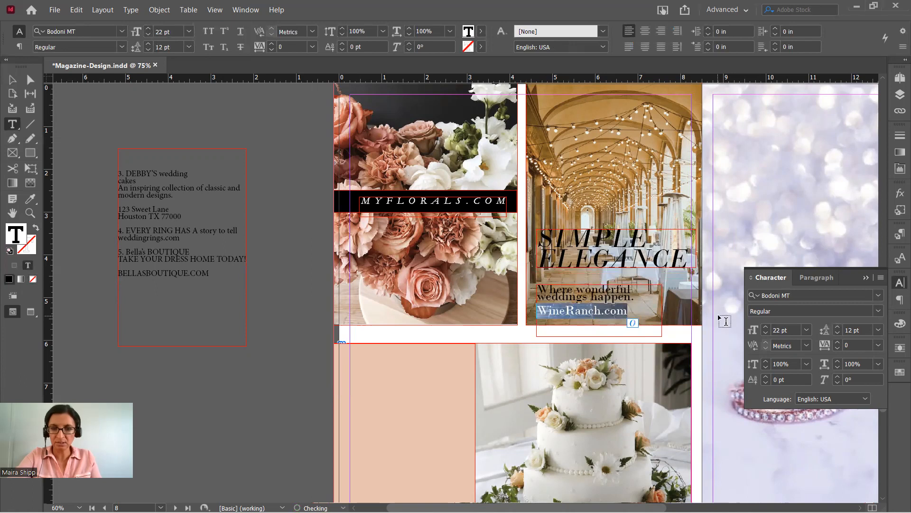
{"action": "left_click", "coordinate": [878, 295]}
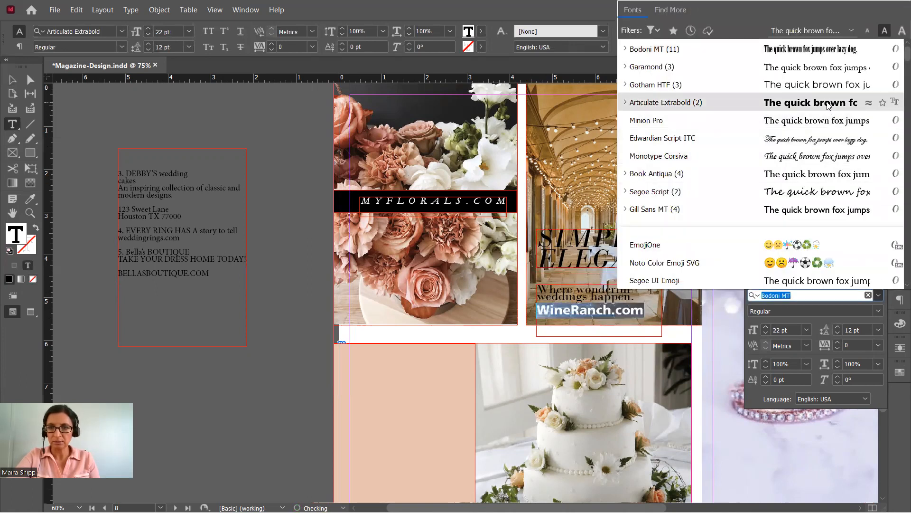
{"action": "left_click", "coordinate": [829, 104]}
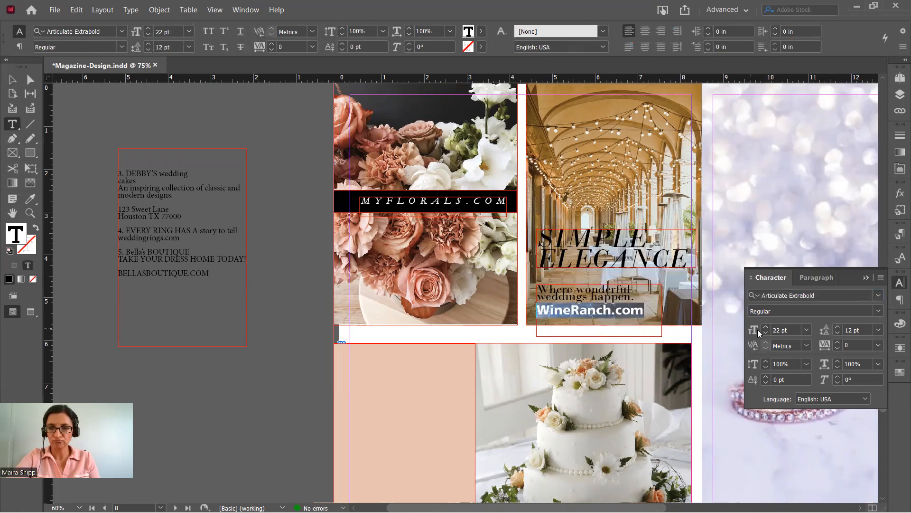
{"action": "left_click", "coordinate": [807, 330]}
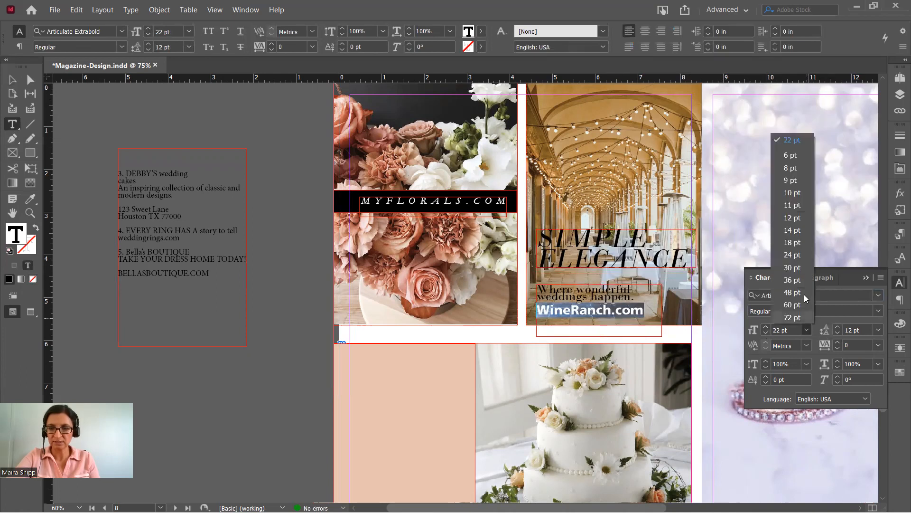
{"action": "left_click", "coordinate": [792, 230]}
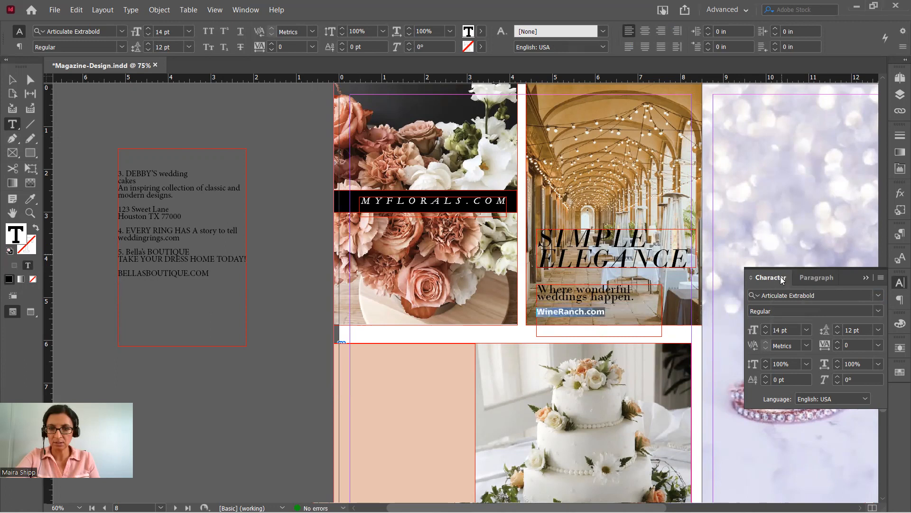
Increase the WineRanch.com line's font size to 17 pt.
{"action": "left_click", "coordinate": [766, 327]}
{"action": "left_click", "coordinate": [765, 327]}
{"action": "left_click", "coordinate": [765, 327]}
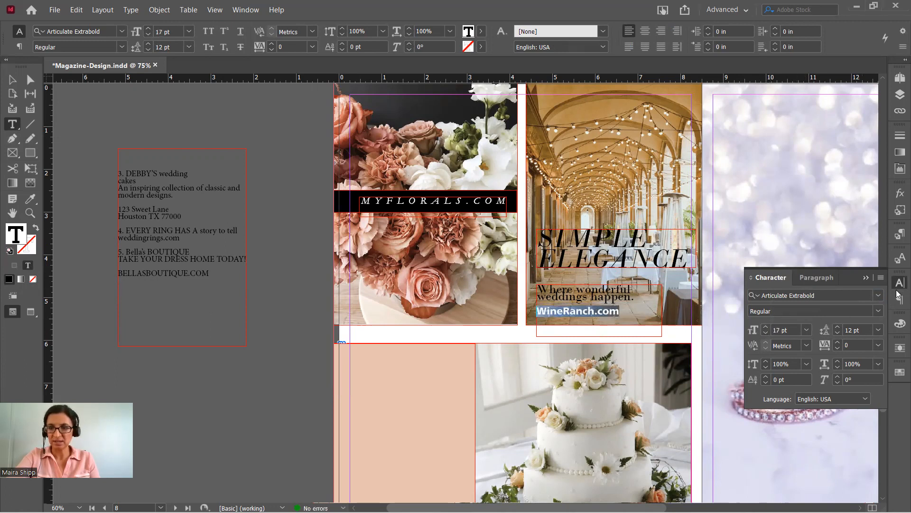
Colour the WineRanch.com line with the [Paper] swatch and preview the spread.
{"action": "left_click", "coordinate": [899, 372]}
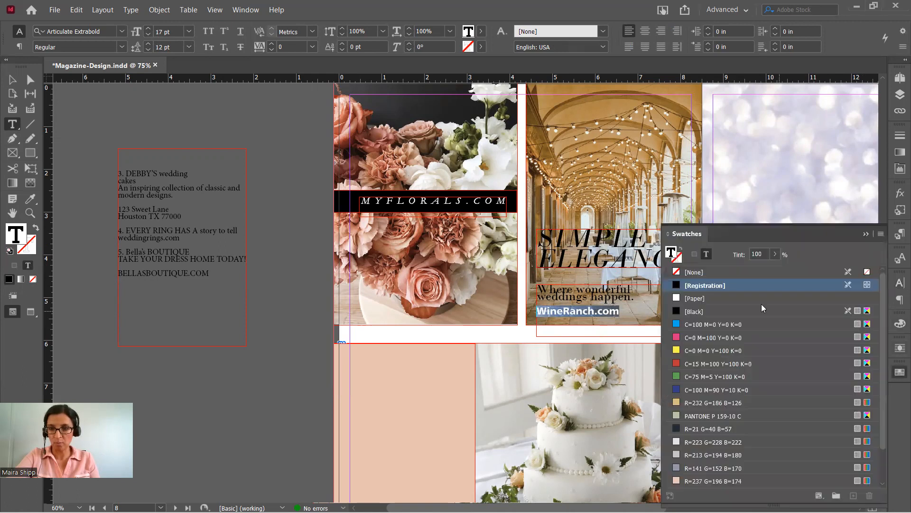
{"action": "left_click", "coordinate": [704, 299]}
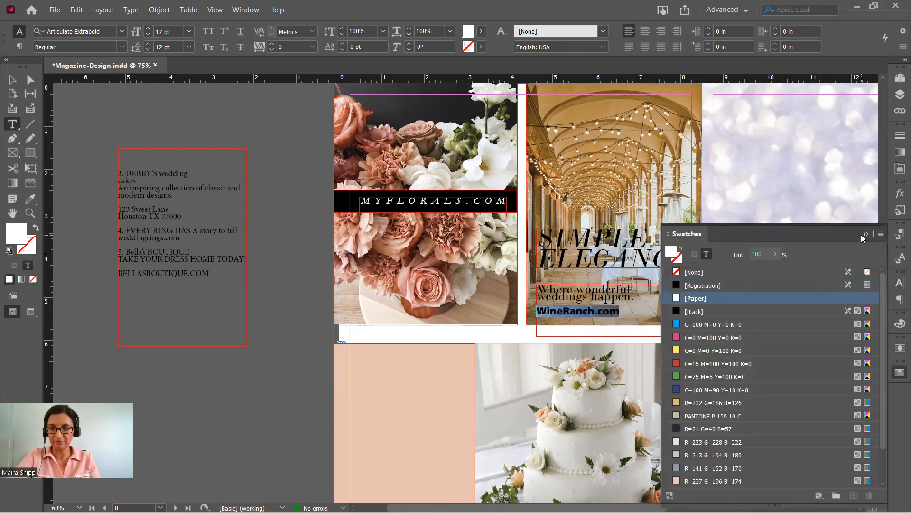
{"action": "left_click", "coordinate": [865, 234]}
{"action": "left_click", "coordinate": [644, 309]}
{"action": "left_click", "coordinate": [13, 80]}
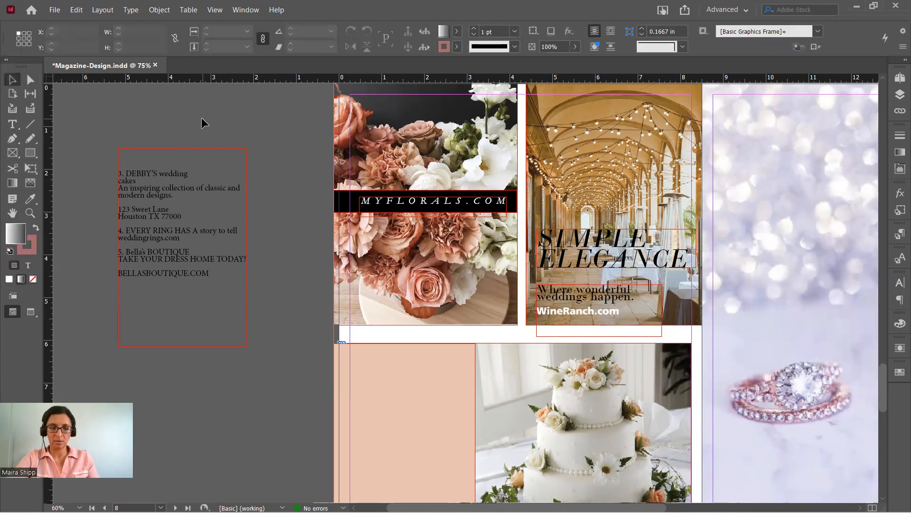
{"action": "key", "text": "shift+w"}
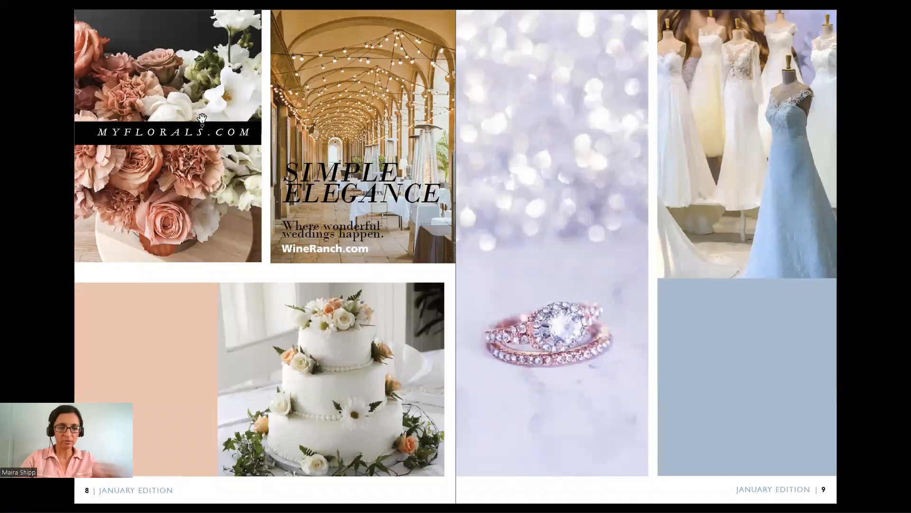
{"action": "key", "text": "Escape"}
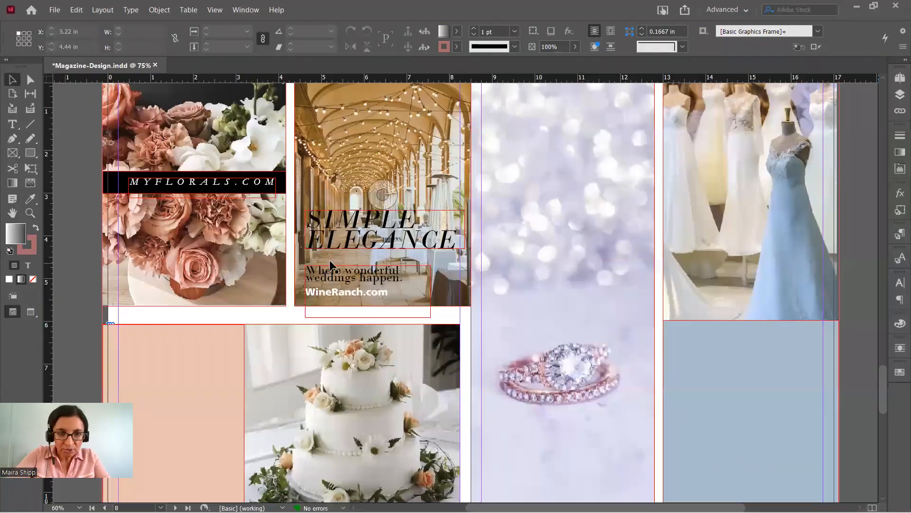
Move the tagline and web address frame to about X 4.58 in, Y 4.88 in, and preview the spread.
{"action": "left_click_drag", "start_coordinate": [331, 270], "coordinate": [331, 273]}
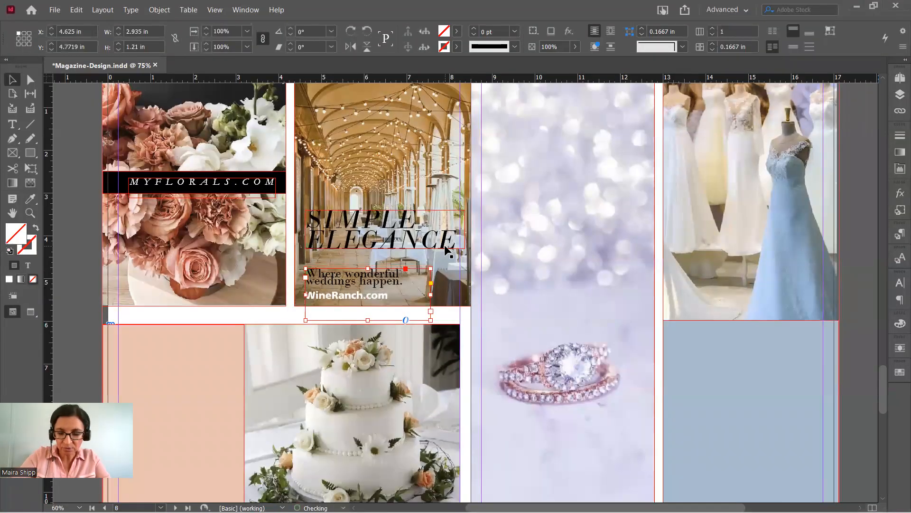
{"action": "key", "text": "Down"}
{"action": "key", "text": "Down"}
{"action": "key", "text": "Down"}
{"action": "key", "text": "Down"}
{"action": "key", "text": "Down"}
{"action": "key", "text": "Down"}
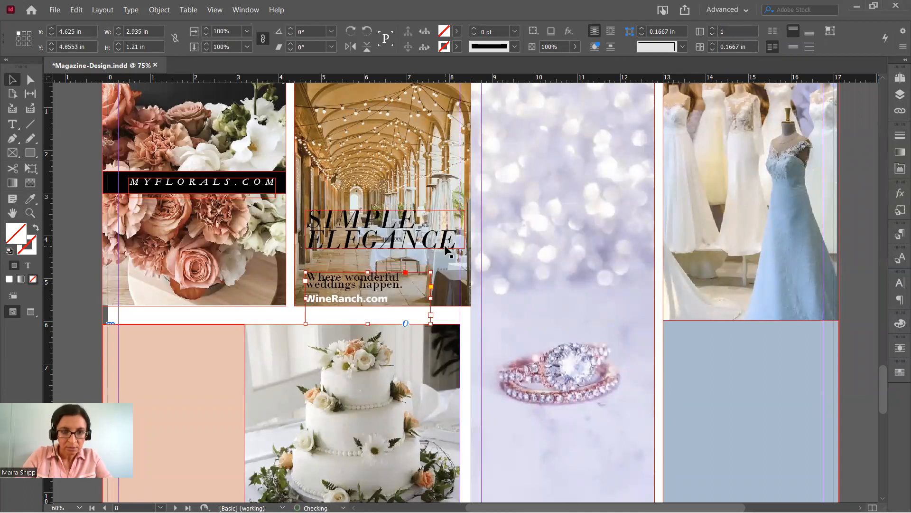
{"action": "key", "text": "Down"}
{"action": "key", "text": "Down"}
{"action": "key", "text": "Down"}
{"action": "key", "text": "Down"}
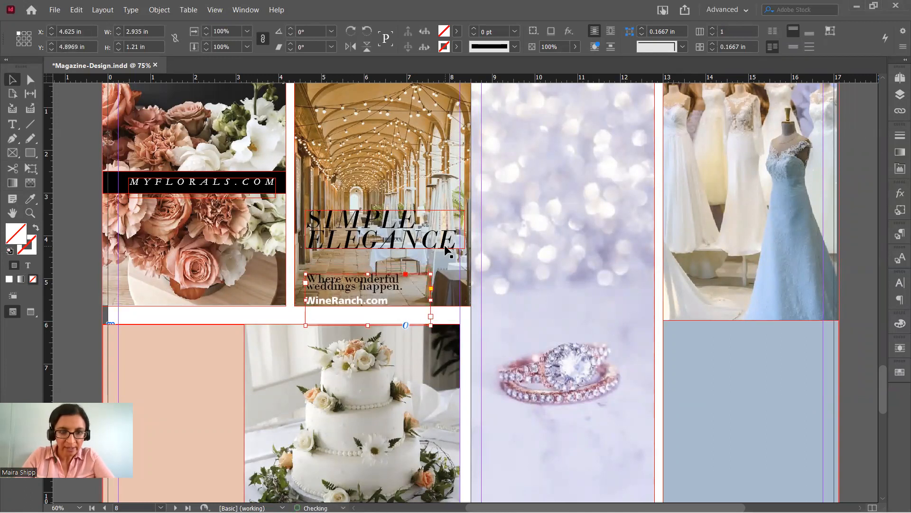
{"action": "key", "text": "Up"}
{"action": "key", "text": "Up"}
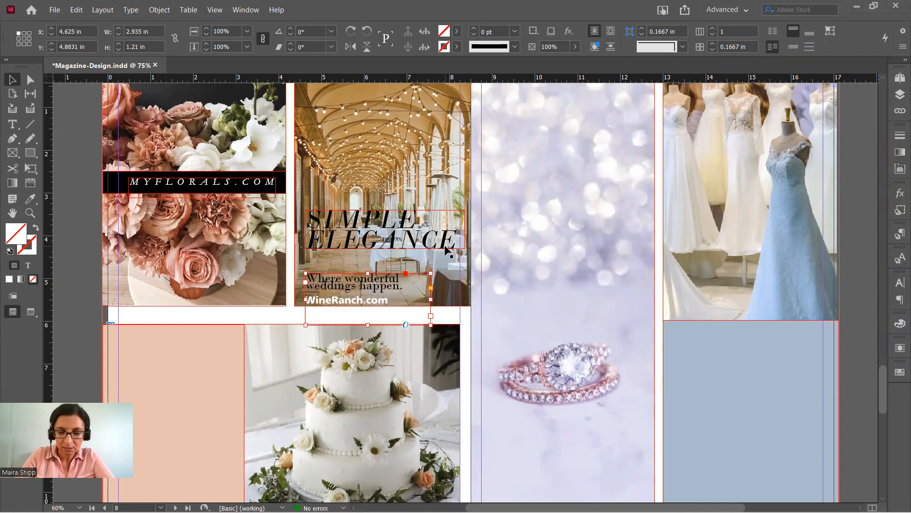
{"action": "key", "text": "Left"}
{"action": "key", "text": "Left"}
{"action": "key", "text": "Left"}
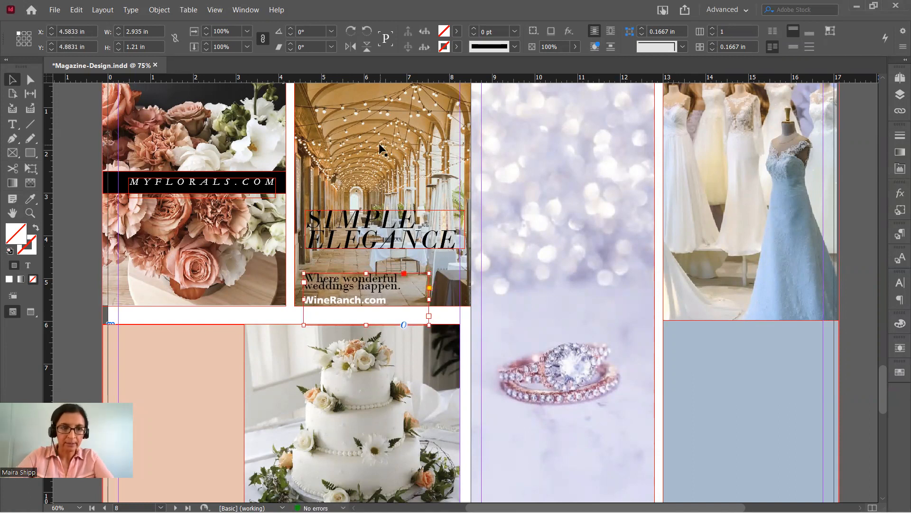
{"action": "left_click", "coordinate": [71, 206]}
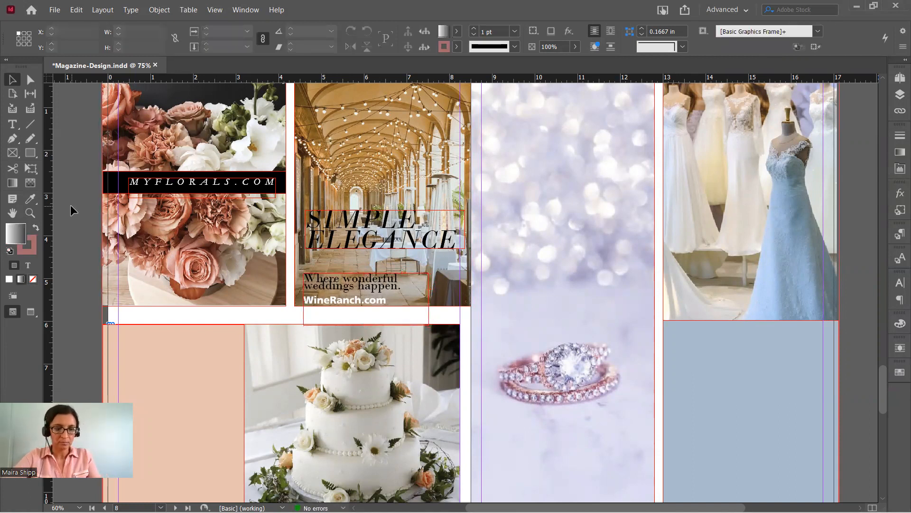
{"action": "key", "text": "shift+w"}
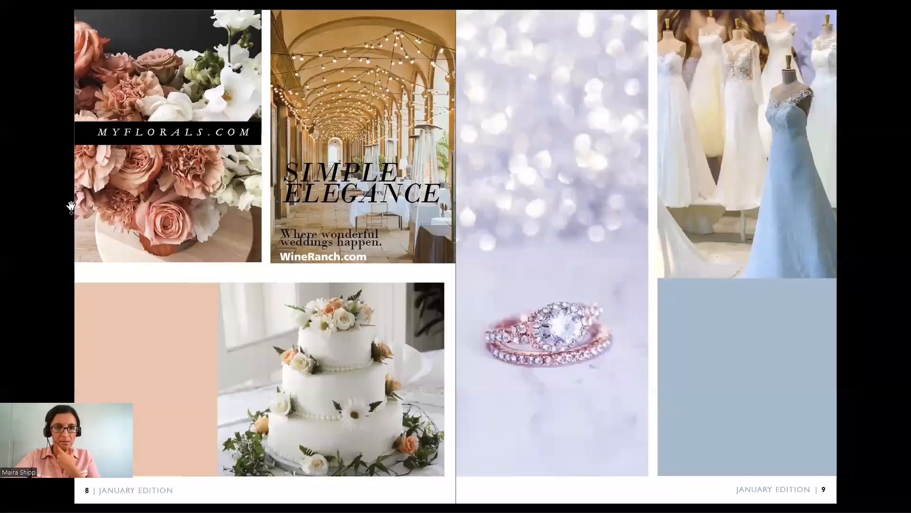
{"action": "key", "text": "Escape"}
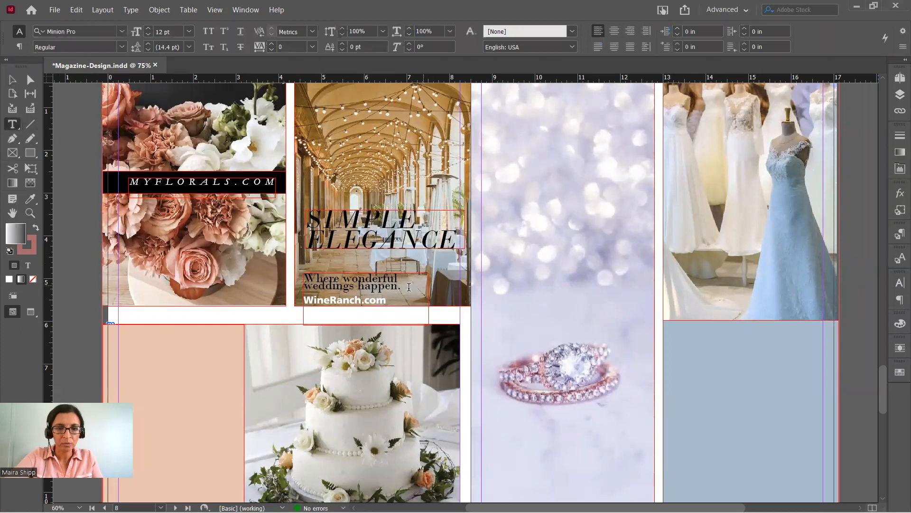
Set the leading of the "Where wonderful weddings happen." tagline to 16 pt.
{"action": "left_click", "coordinate": [399, 285]}
{"action": "key", "text": "ctrl+a"}
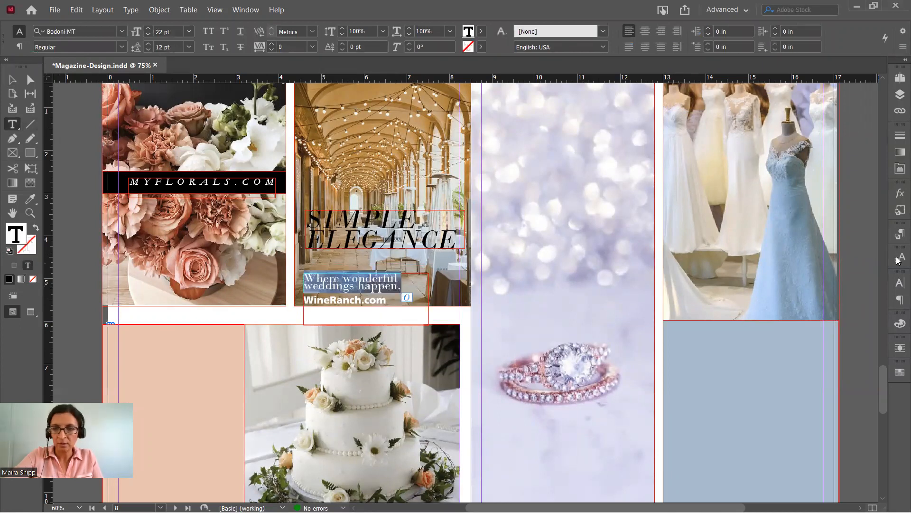
{"action": "left_click", "coordinate": [898, 281]}
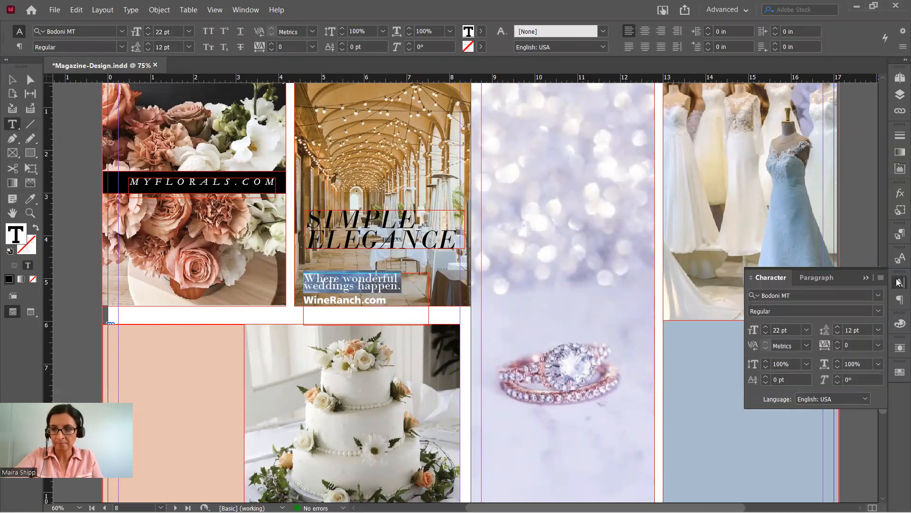
{"action": "left_click", "coordinate": [838, 326]}
{"action": "left_click", "coordinate": [837, 327]}
{"action": "left_click", "coordinate": [838, 327]}
{"action": "left_click", "coordinate": [837, 327]}
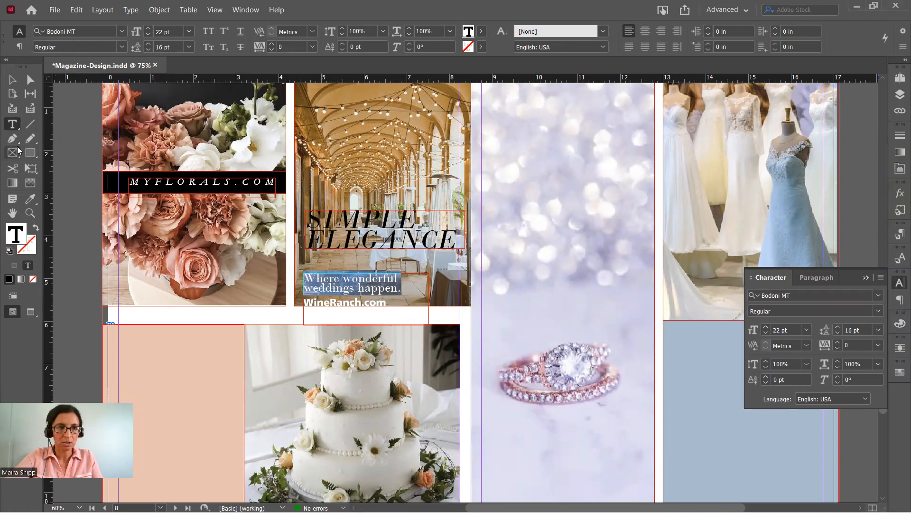
Nudge the tagline and web address frame up to about Y 4.8 in and preview the spread.
{"action": "left_click", "coordinate": [12, 80]}
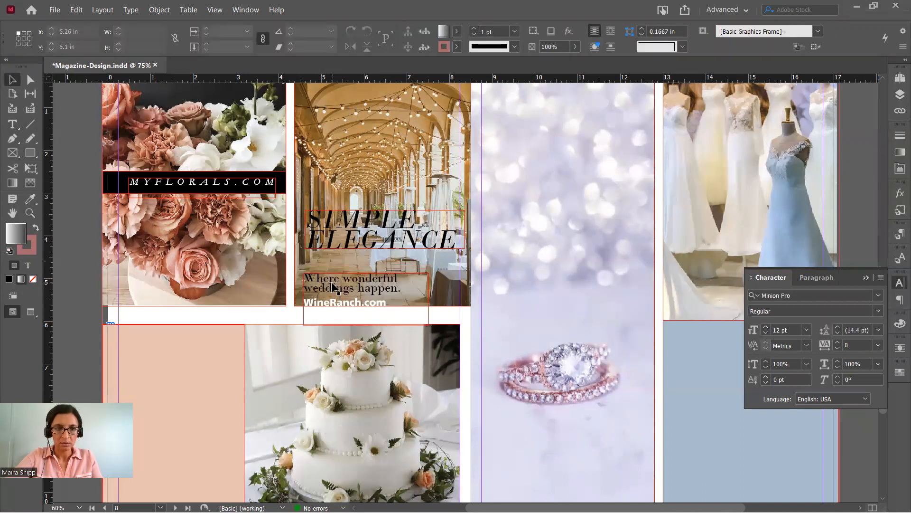
{"action": "left_click", "coordinate": [361, 288]}
{"action": "key", "text": "Up"}
{"action": "key", "text": "Up"}
{"action": "key", "text": "Up"}
{"action": "key", "text": "Up"}
{"action": "key", "text": "Up"}
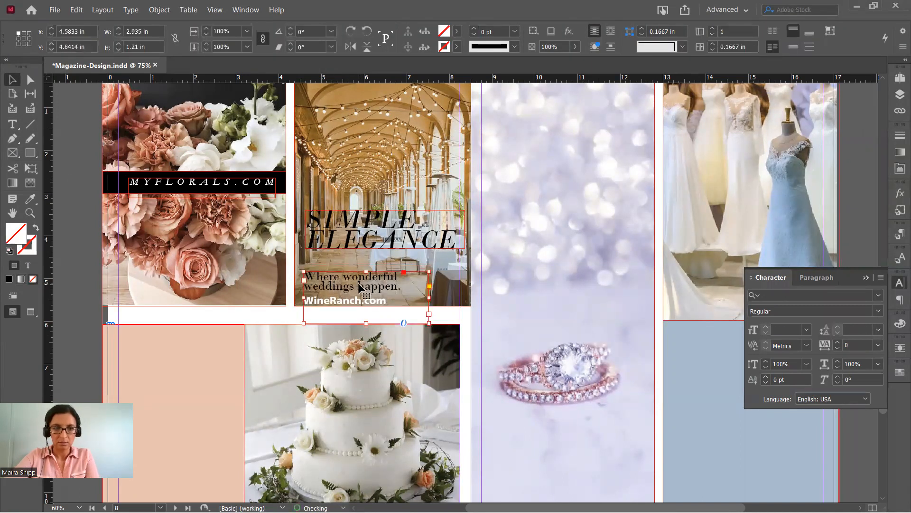
{"action": "left_click", "coordinate": [79, 232]}
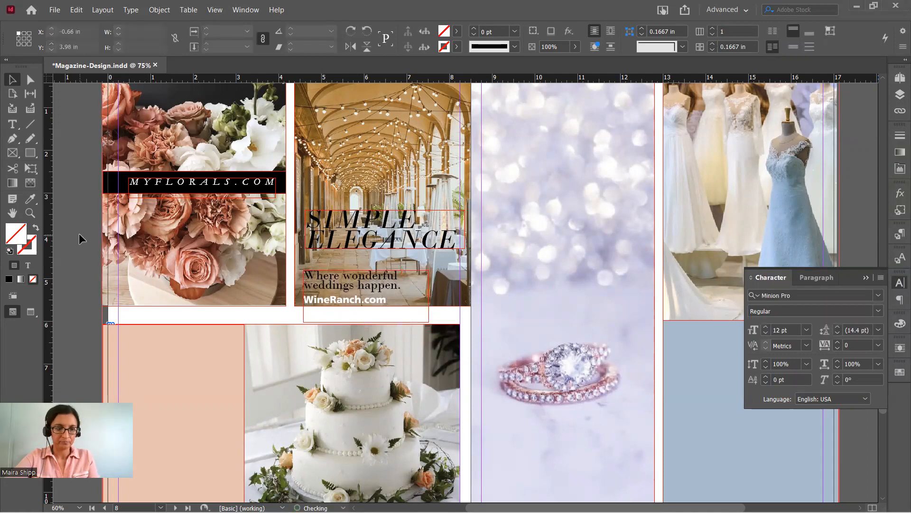
{"action": "key", "text": "shift+w"}
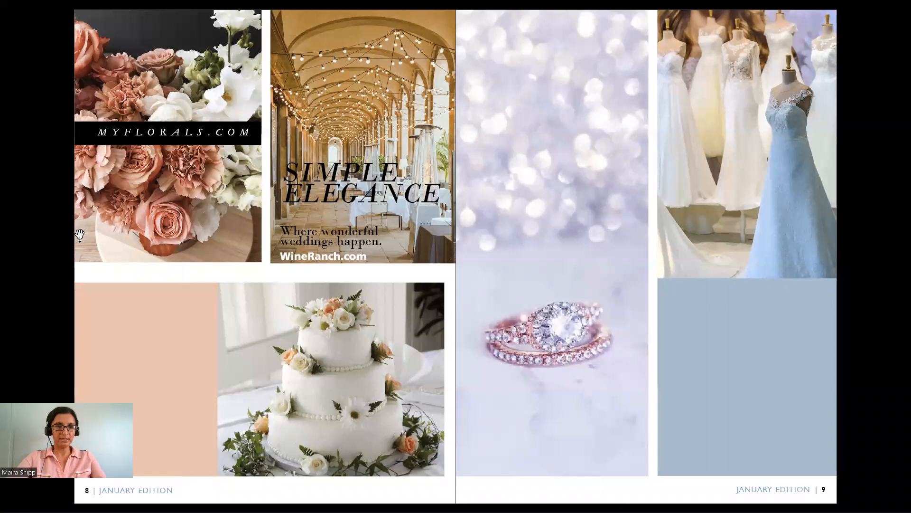
{"action": "key", "text": "Escape"}
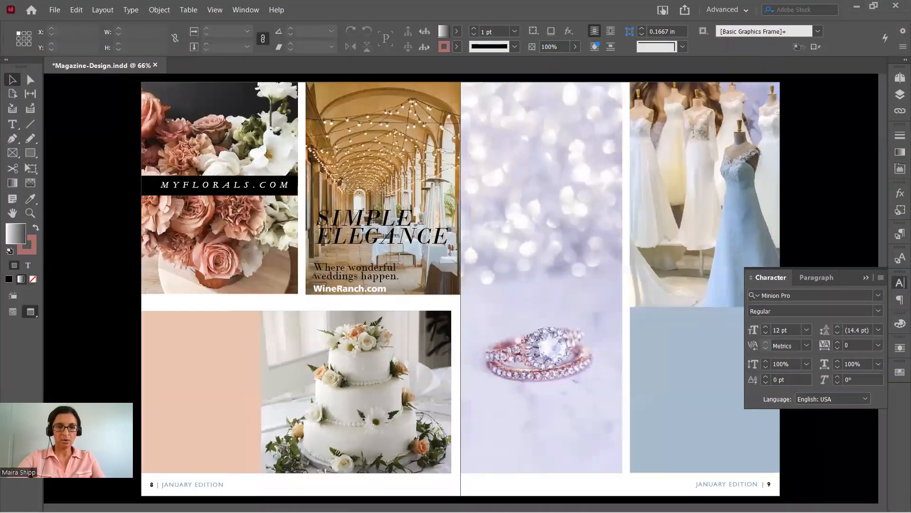
Copy DEBBY'S from the draft copy into a new text frame about 1.93 by 0.5 in near the top of the peach block.
{"action": "left_click_drag", "start_coordinate": [81, 280], "coordinate": [296, 257]}
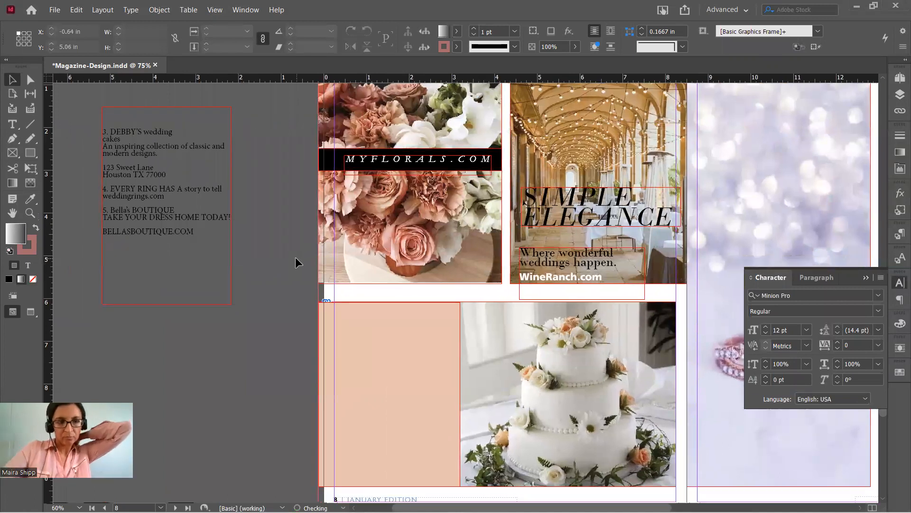
{"action": "double_click", "coordinate": [139, 132]}
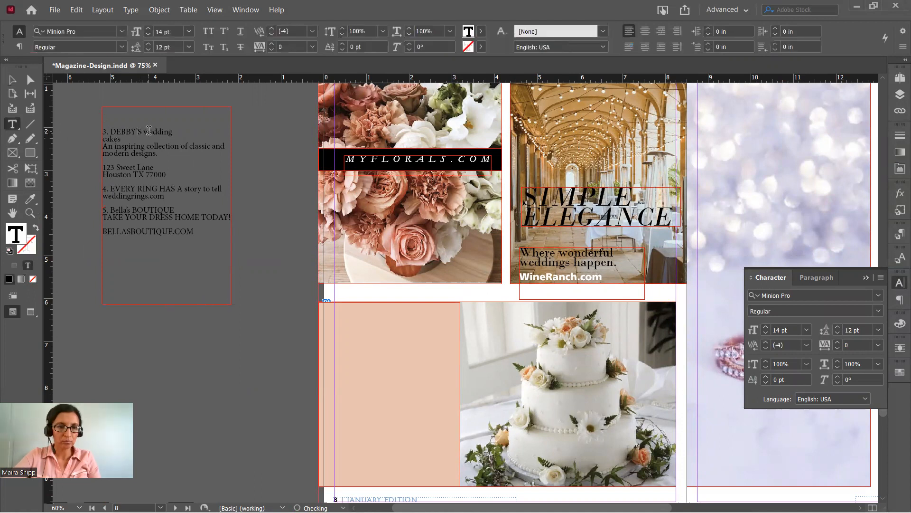
{"action": "left_click_drag", "start_coordinate": [142, 132], "coordinate": [116, 129]}
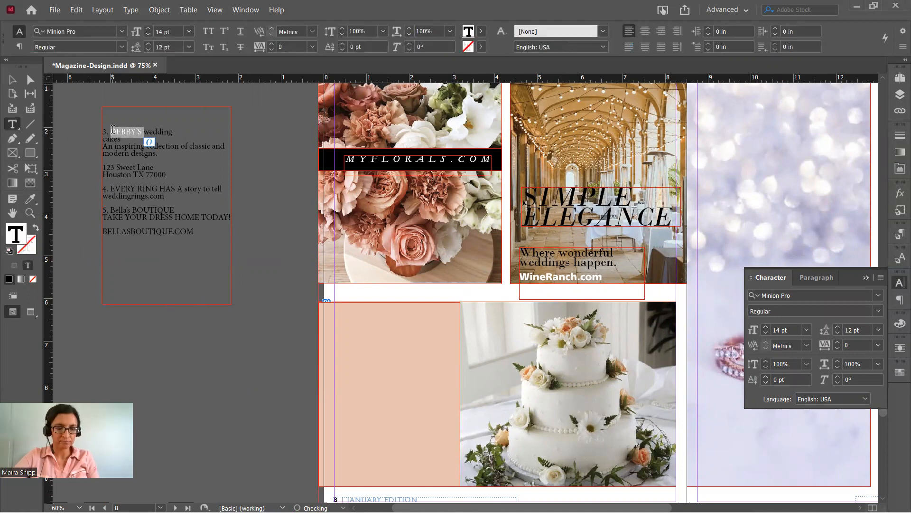
{"action": "left_click_drag", "start_coordinate": [345, 328], "coordinate": [439, 355]}
{"action": "key", "text": "ctrl+v"}
{"action": "key", "text": "Escape"}
{"action": "left_click_drag", "start_coordinate": [436, 352], "coordinate": [398, 328]}
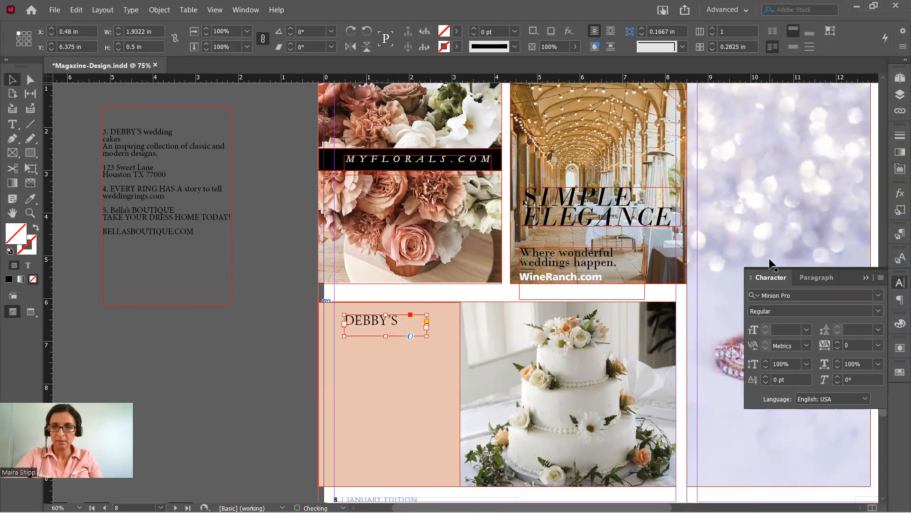
Set the DEBBY'S heading in Bodoni MT and shrink its frame to about 1.82 by 0.39 in.
{"action": "left_click", "coordinate": [878, 295]}
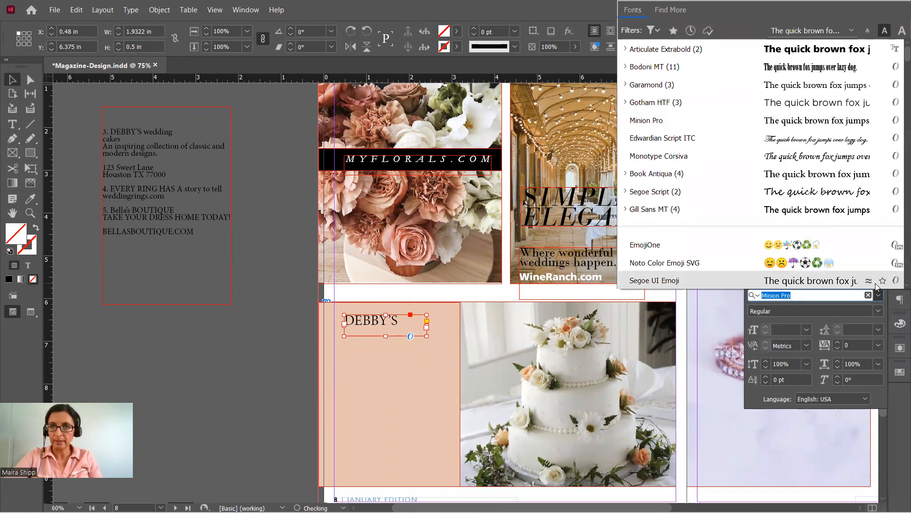
{"action": "left_click", "coordinate": [824, 71]}
{"action": "left_click_drag", "start_coordinate": [427, 336], "coordinate": [422, 331]}
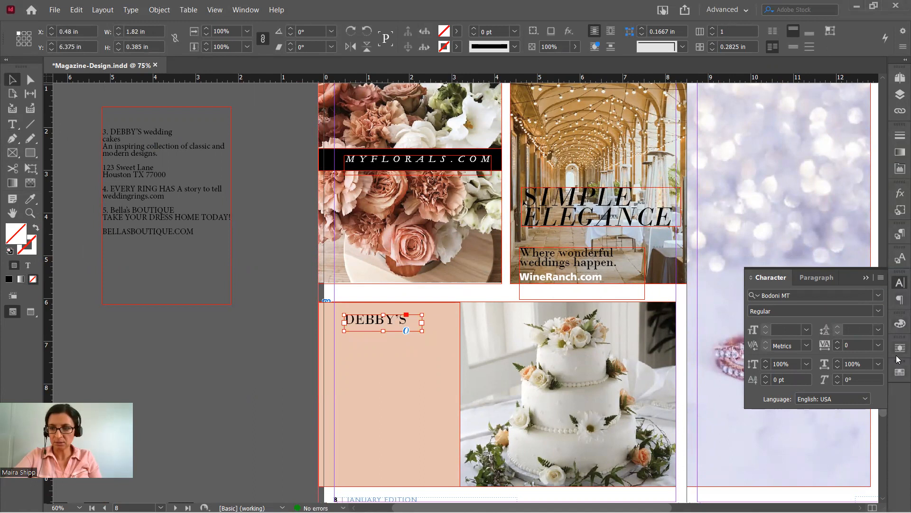
Colour the DEBBY'S text with the R=182 G=70 B=30 swatch and tighten its frame to about 1.72 by 0.3 in.
{"action": "left_click", "coordinate": [899, 374]}
{"action": "scroll", "coordinate": [749, 366], "scroll_direction": "down", "scroll_amount": 1}
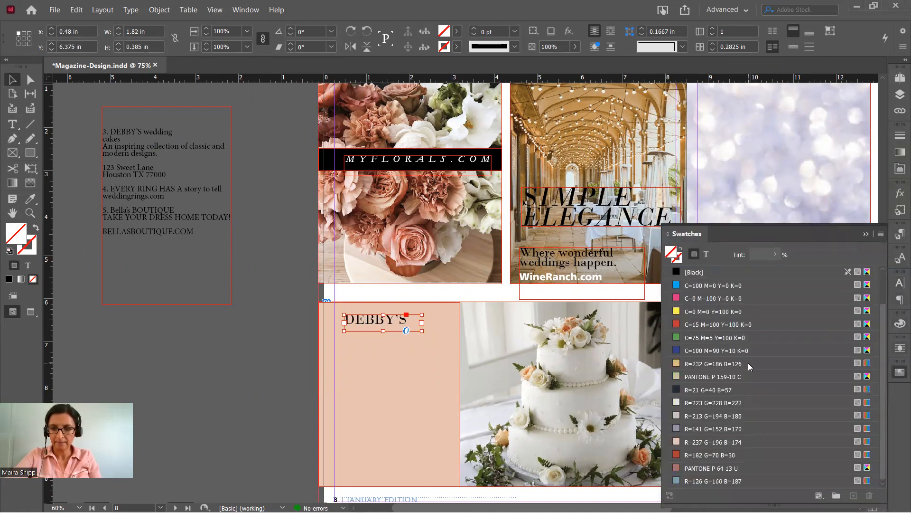
{"action": "left_click", "coordinate": [697, 457]}
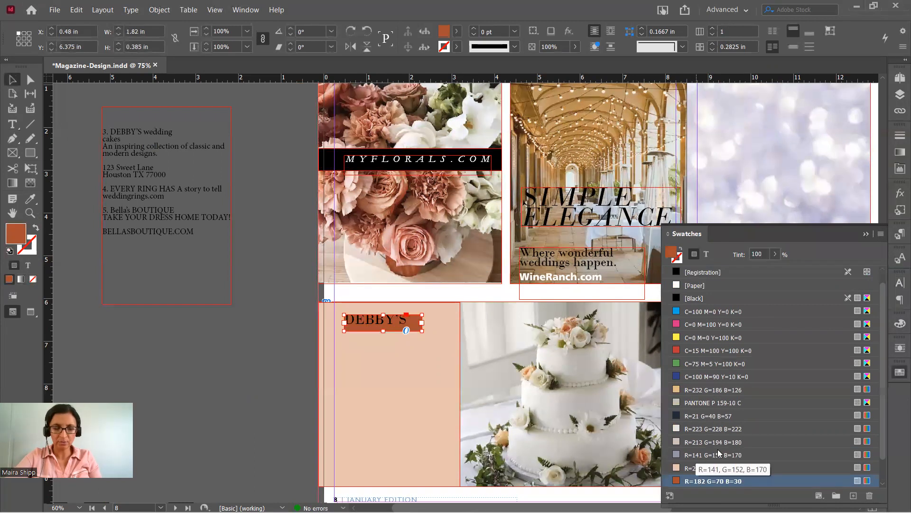
{"action": "key", "text": "ctrl+z"}
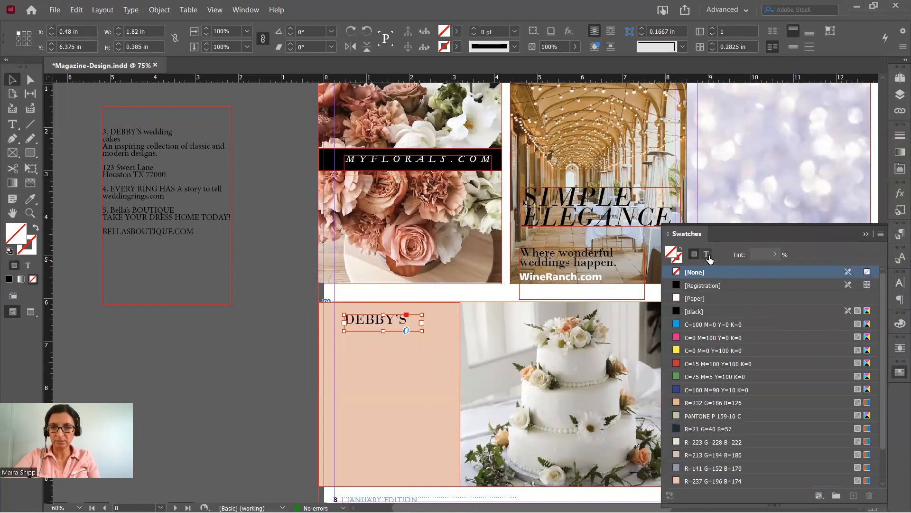
{"action": "left_click", "coordinate": [707, 255]}
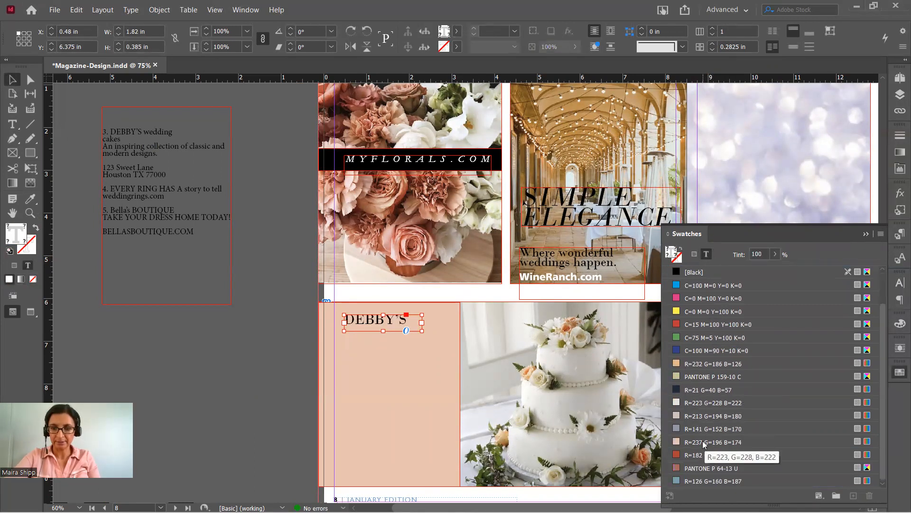
{"action": "left_click", "coordinate": [701, 455]}
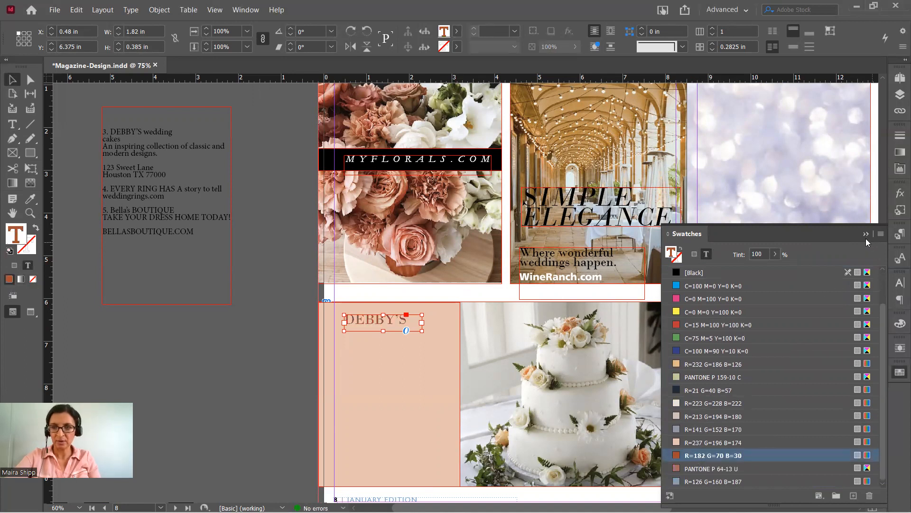
{"action": "left_click", "coordinate": [865, 236]}
{"action": "left_click_drag", "start_coordinate": [421, 329], "coordinate": [418, 327]}
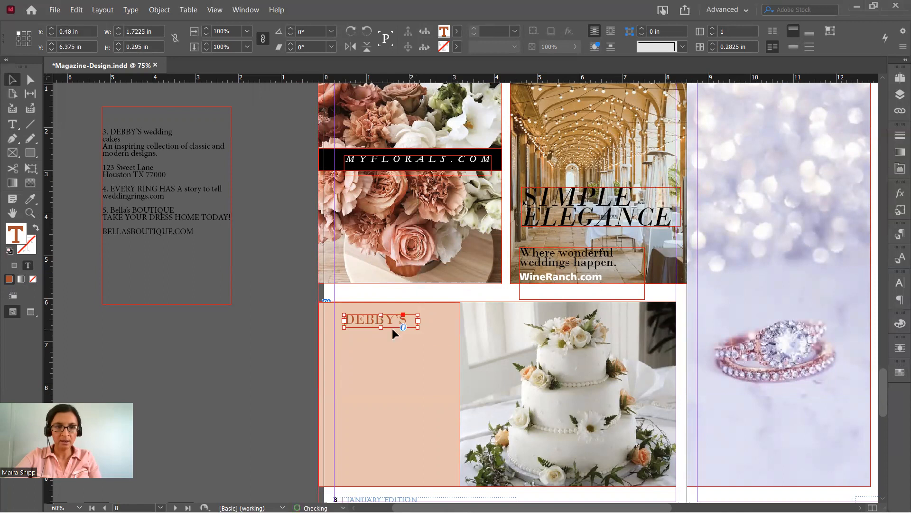
Copy the word wedding from the draft copy into a new text frame beneath the DEBBY'S heading on the peach block.
{"action": "double_click", "coordinate": [161, 143]}
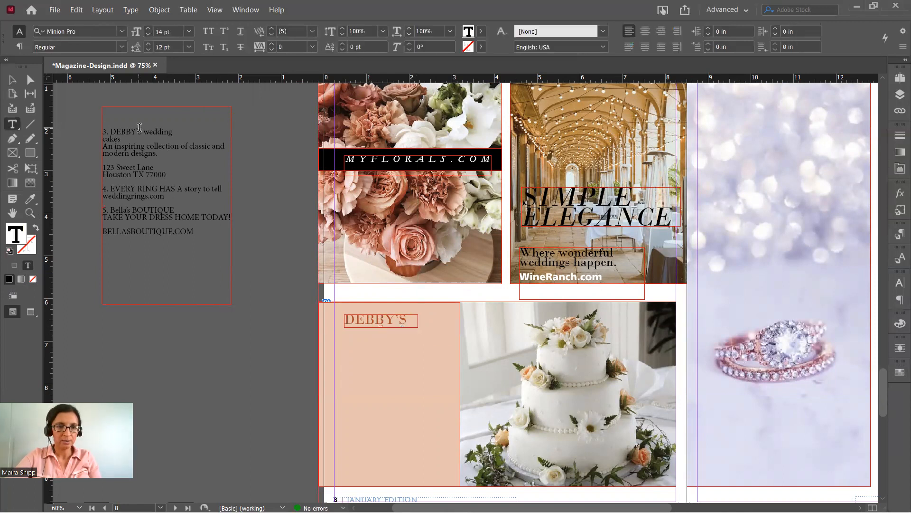
{"action": "left_click_drag", "start_coordinate": [143, 127], "coordinate": [175, 129]}
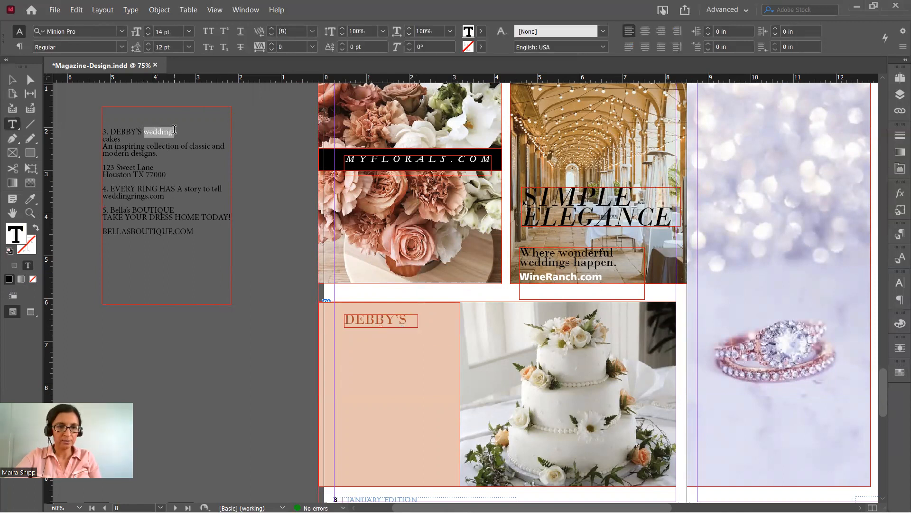
{"action": "key", "text": "ctrl+c"}
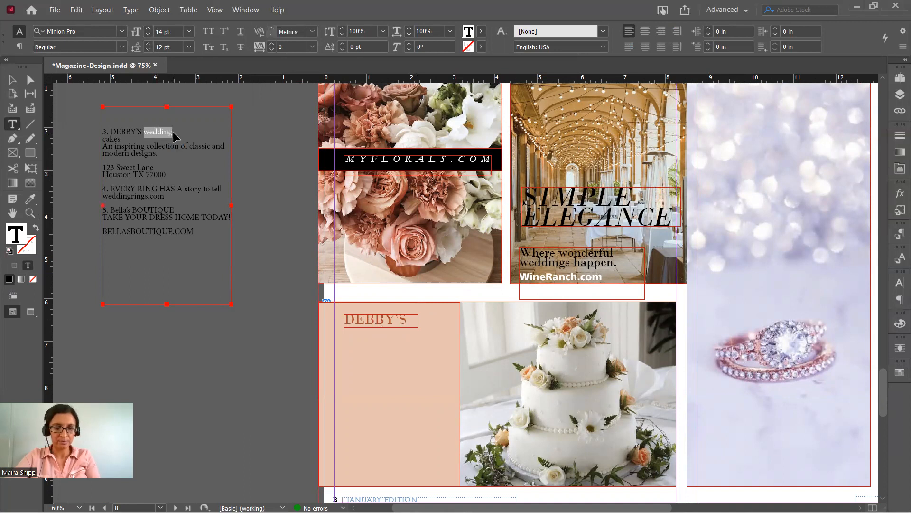
{"action": "left_click_drag", "start_coordinate": [338, 339], "coordinate": [418, 360]}
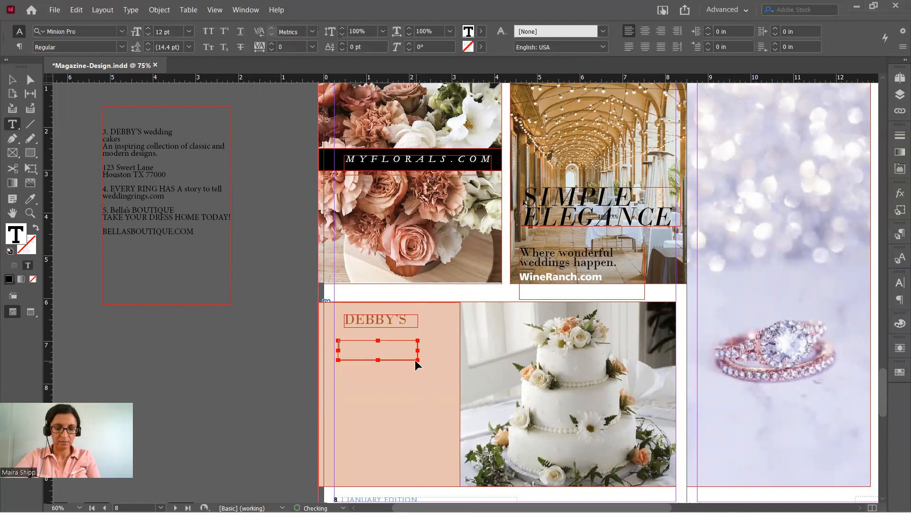
{"action": "key", "text": "ctrl+v"}
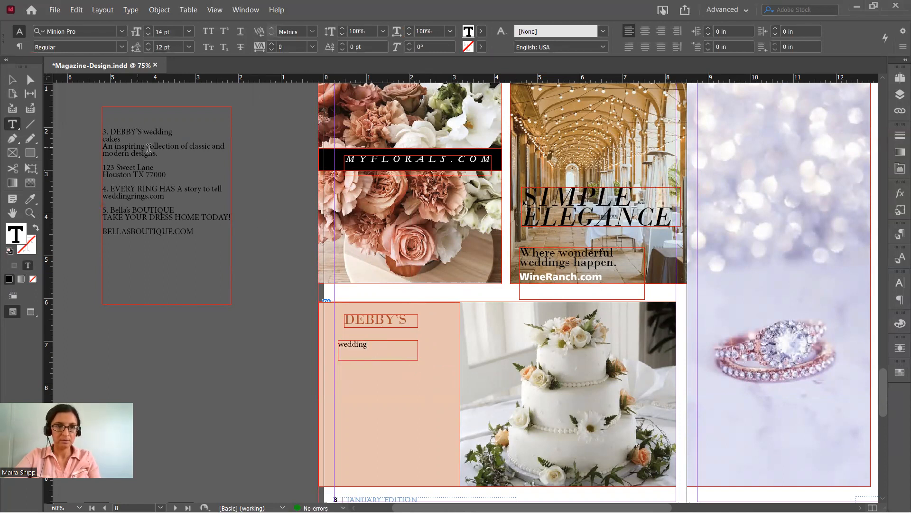
Copy the word cakes from the draft copy into a new text frame about 1.98 by 0.61 in below the wedding frame.
{"action": "left_click_drag", "start_coordinate": [338, 369], "coordinate": [422, 394]}
{"action": "left_click_drag", "start_coordinate": [129, 140], "coordinate": [103, 139]}
{"action": "left_click", "coordinate": [355, 373]}
{"action": "left_click", "coordinate": [354, 382]}
{"action": "key", "text": "ctrl+v"}
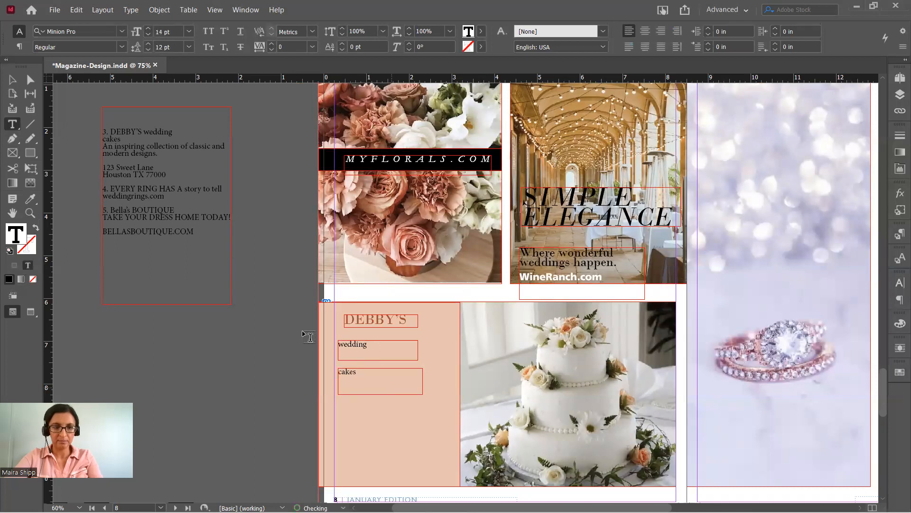
Set the wedding and cakes text frames in Bodoni MT Bold.
{"action": "key", "text": "Escape"}
{"action": "left_click", "coordinate": [352, 349], "text": "shift"}
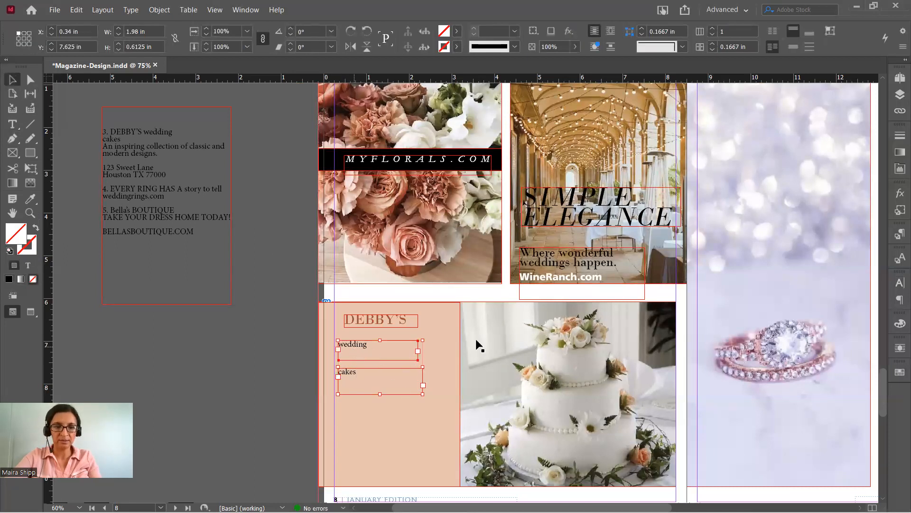
{"action": "left_click", "coordinate": [898, 282]}
{"action": "left_click", "coordinate": [878, 296]}
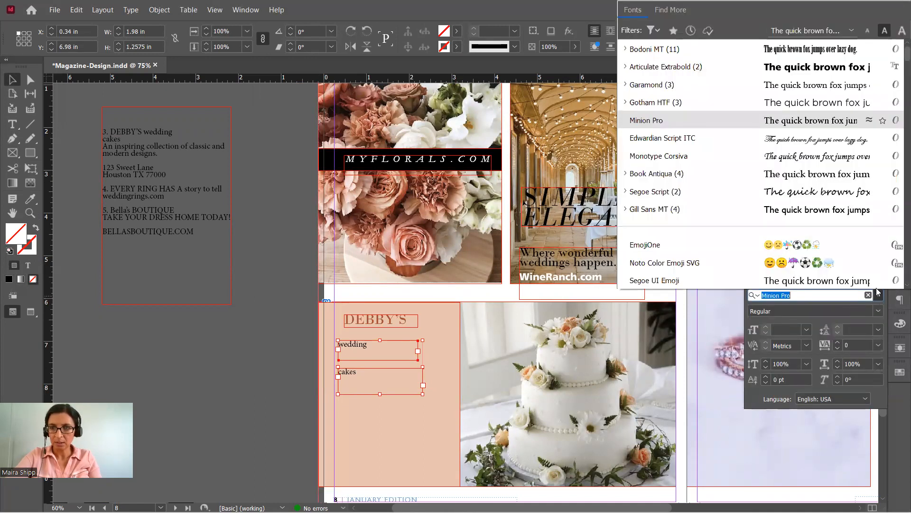
{"action": "left_click", "coordinate": [837, 53]}
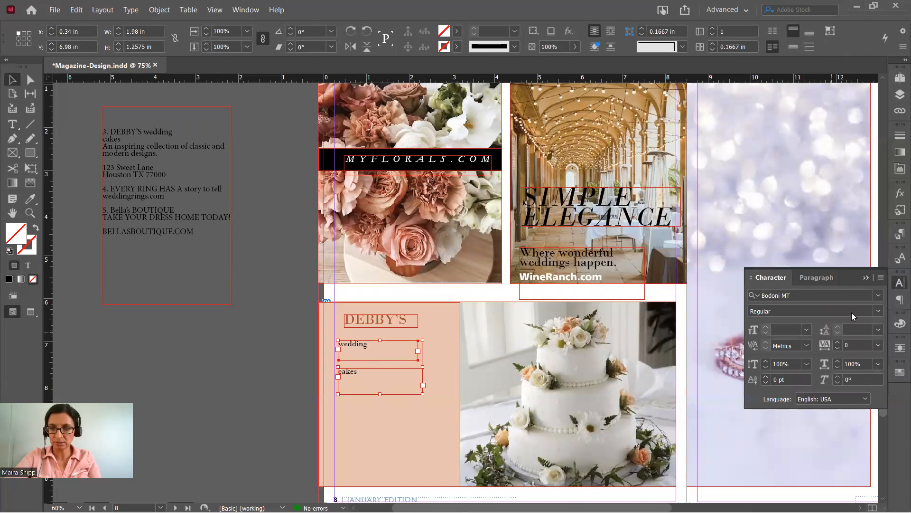
{"action": "left_click", "coordinate": [878, 312]}
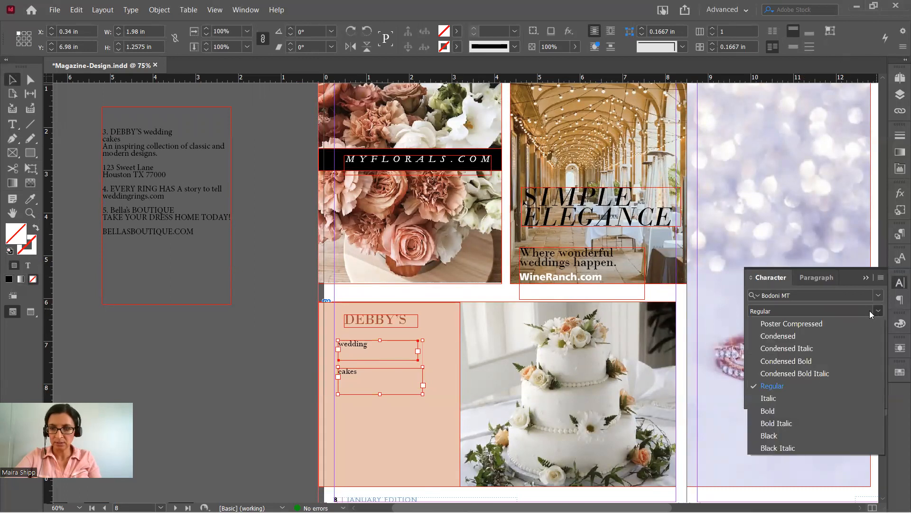
{"action": "left_click", "coordinate": [792, 411]}
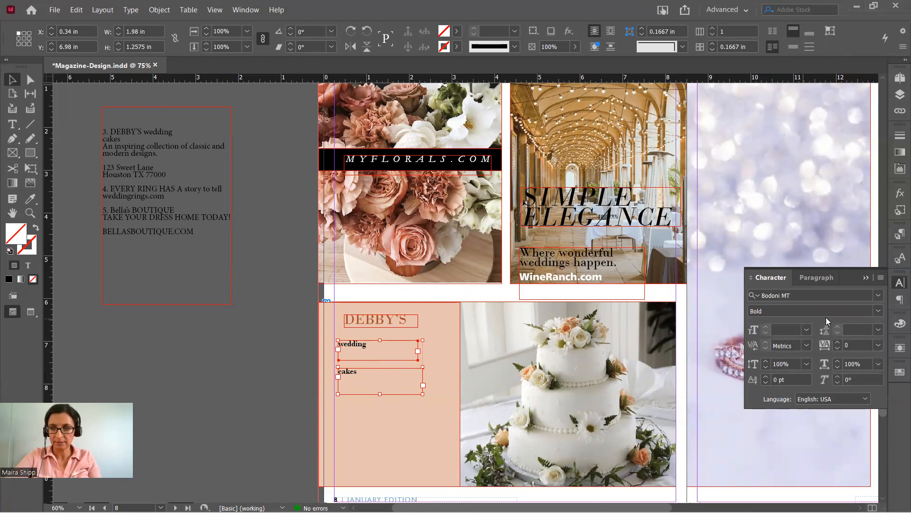
Increase the font size of the wedding and cakes text to 41 pt.
{"action": "left_click", "coordinate": [807, 329]}
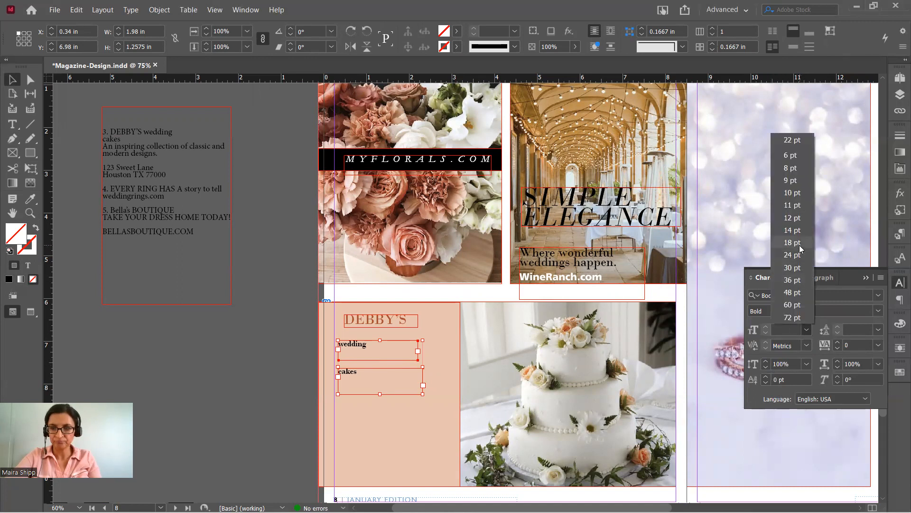
{"action": "left_click", "coordinate": [803, 236]}
{"action": "left_click", "coordinate": [766, 326]}
{"action": "left_click", "coordinate": [766, 326]}
{"action": "left_click", "coordinate": [765, 326]}
{"action": "left_click", "coordinate": [766, 326]}
{"action": "left_click", "coordinate": [766, 327]}
{"action": "left_click", "coordinate": [766, 327]}
{"action": "left_click", "coordinate": [765, 326]}
{"action": "left_click", "coordinate": [765, 326]}
{"action": "left_click", "coordinate": [766, 326]}
{"action": "left_click", "coordinate": [765, 326]}
{"action": "left_click", "coordinate": [765, 326]}
{"action": "left_click", "coordinate": [766, 327]}
{"action": "left_click", "coordinate": [766, 326]}
{"action": "left_click", "coordinate": [765, 327]}
{"action": "left_click", "coordinate": [765, 326]}
{"action": "left_click", "coordinate": [766, 326]}
{"action": "left_click", "coordinate": [766, 326]}
{"action": "left_click", "coordinate": [766, 327]}
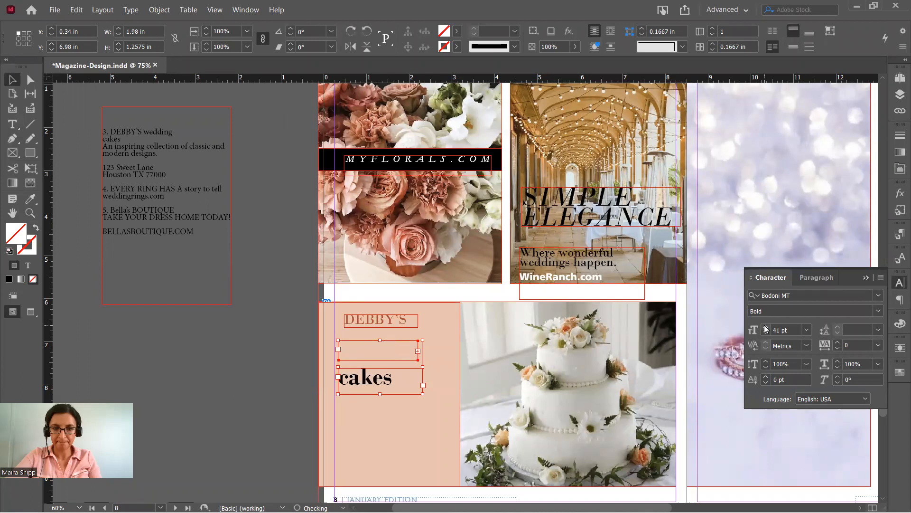
Enlarge the wedding frame to about 2.1 by 0.65 in so its text fits, and select it together with the cakes frame.
{"action": "left_click", "coordinate": [390, 346]}
{"action": "left_click_drag", "start_coordinate": [418, 360], "coordinate": [429, 366]}
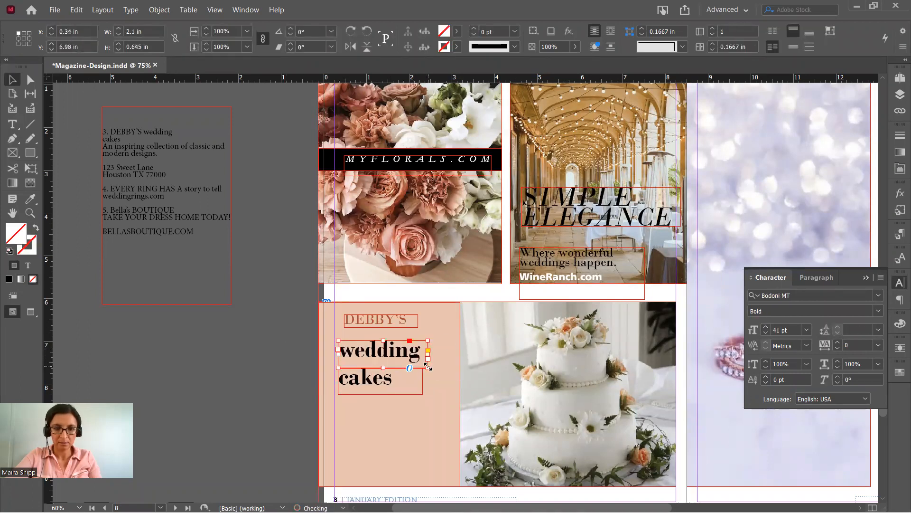
{"action": "left_click", "coordinate": [379, 380], "text": "shift"}
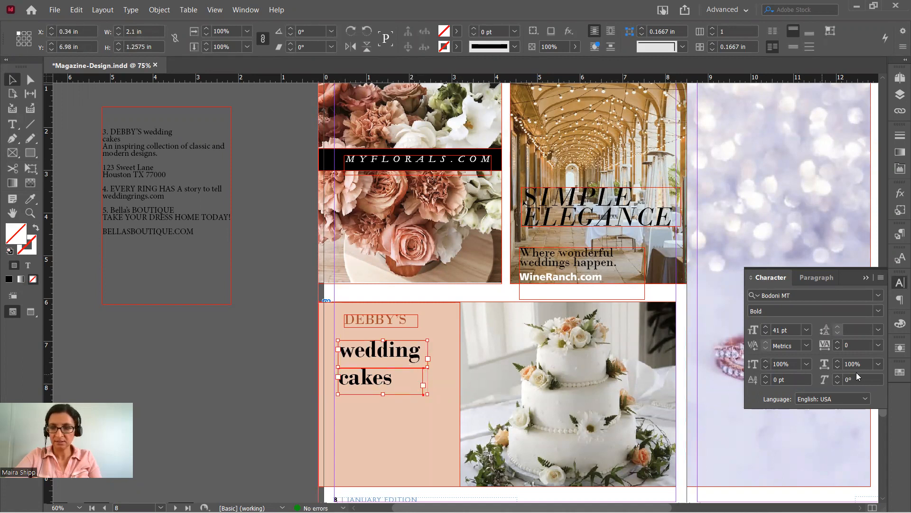
{"action": "left_click", "coordinate": [898, 325]}
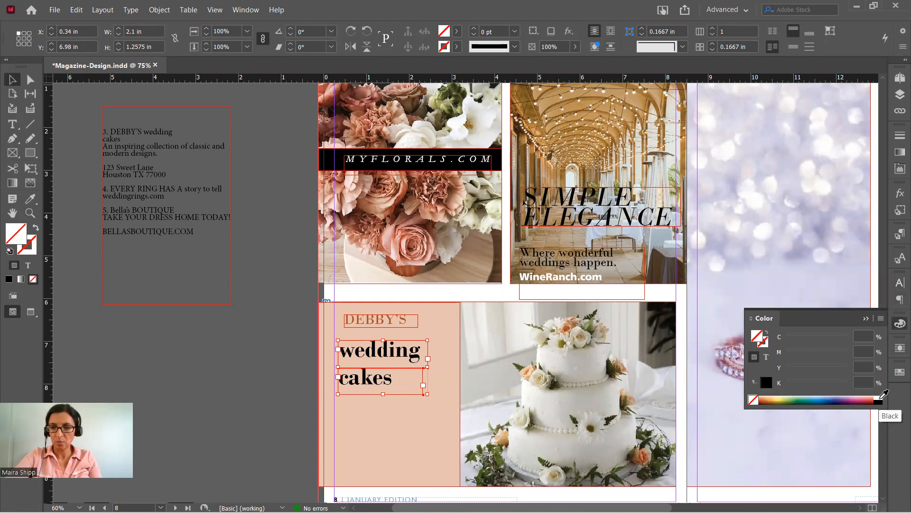
{"action": "left_click", "coordinate": [879, 396]}
{"action": "key", "text": "ctrl+z"}
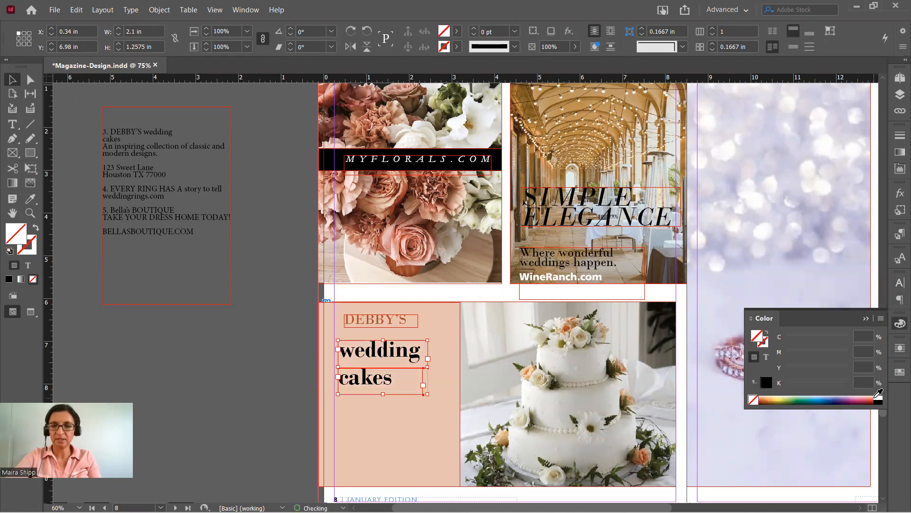
Colour the wedding and cakes text with the Paper swatch.
{"action": "left_click", "coordinate": [900, 374]}
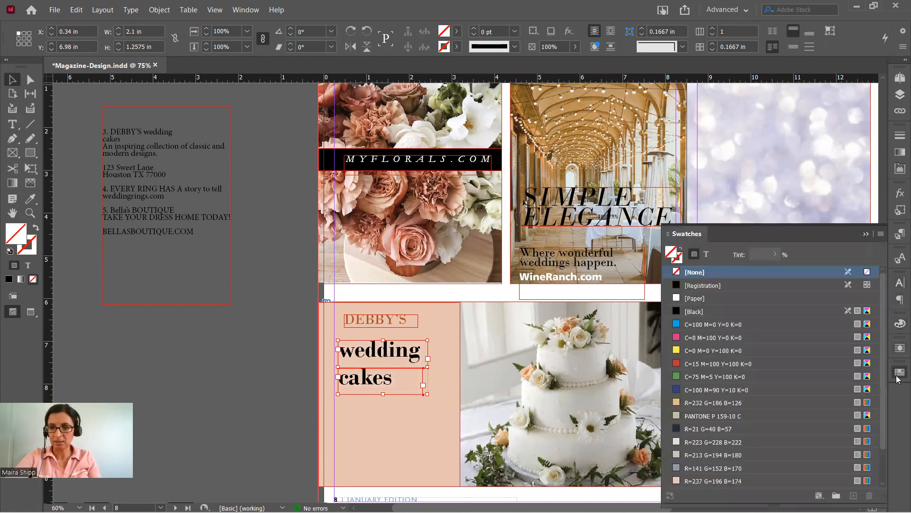
{"action": "left_click", "coordinate": [707, 254]}
{"action": "left_click", "coordinate": [707, 298]}
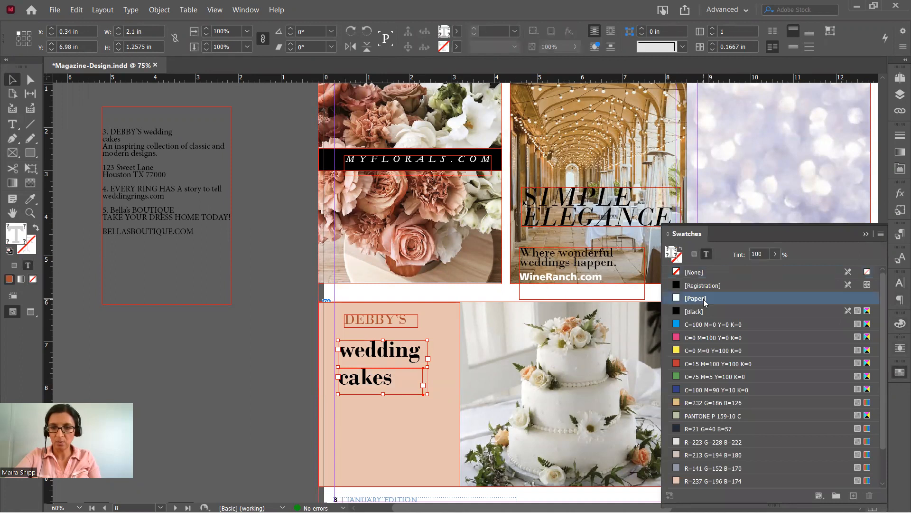
{"action": "left_click", "coordinate": [263, 342]}
Scale the wedding and cakes frames together with their text to about 2.65 by 1.58 in overall.
{"action": "left_click", "coordinate": [391, 349]}
{"action": "left_click", "coordinate": [381, 377], "text": "shift"}
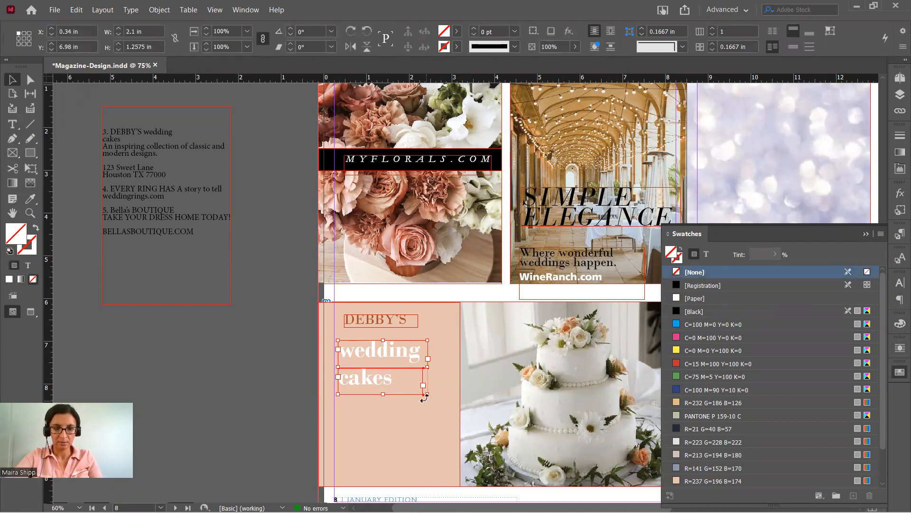
{"action": "left_click_drag", "start_coordinate": [427, 394], "coordinate": [444, 409]}
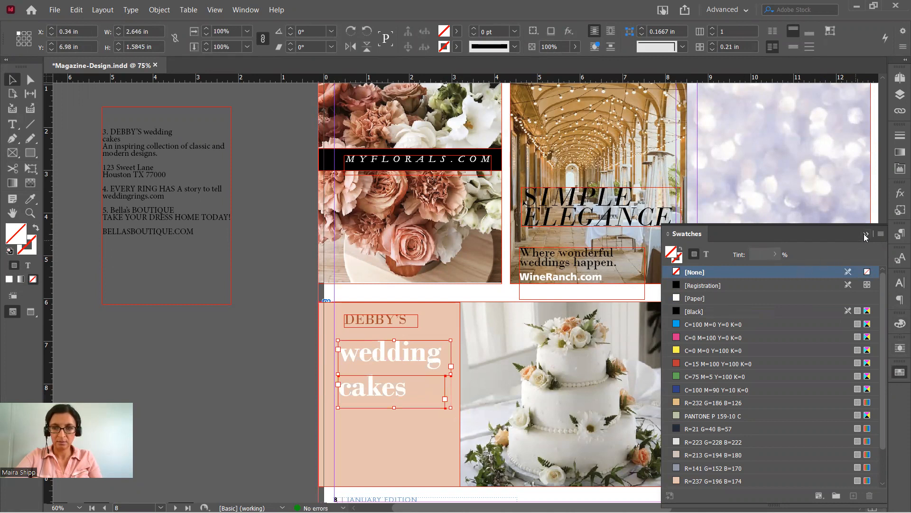
{"action": "left_click", "coordinate": [866, 235]}
Move wedding up under DEBBY'S, then tighten the cakes frame to about 1.69 by 0.61 in and tuck it centred closely beneath wedding.
{"action": "left_click_drag", "start_coordinate": [367, 360], "coordinate": [362, 344]}
{"action": "left_click", "coordinate": [382, 389]}
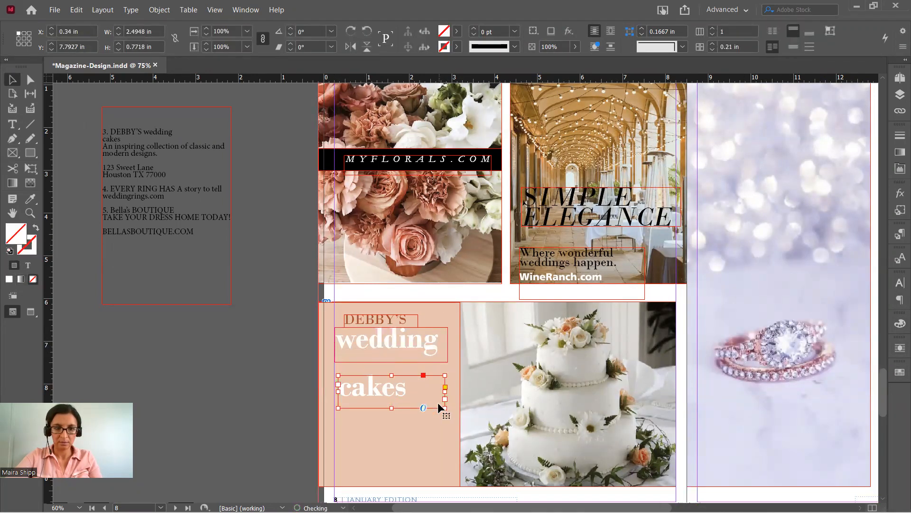
{"action": "left_click_drag", "start_coordinate": [438, 402], "coordinate": [409, 373]}
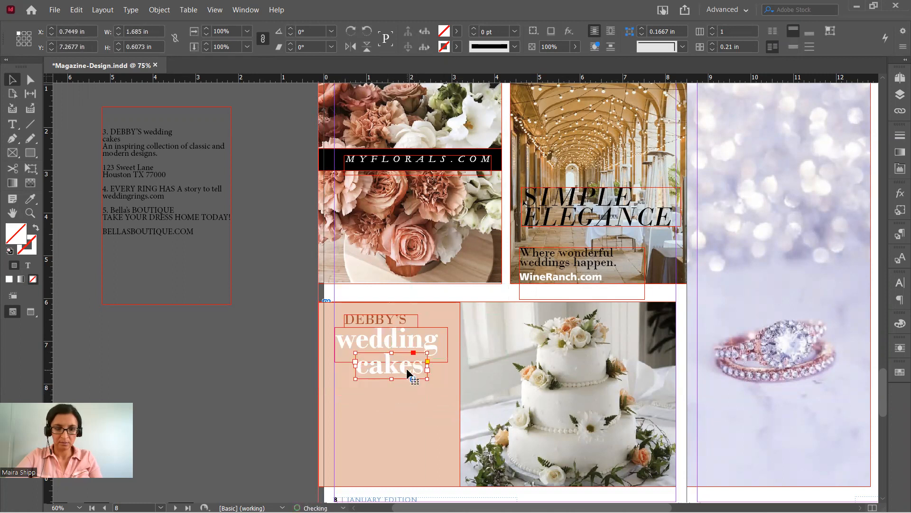
{"action": "key", "text": "Up"}
{"action": "key", "text": "Up"}
{"action": "key", "text": "Up"}
{"action": "key", "text": "Up"}
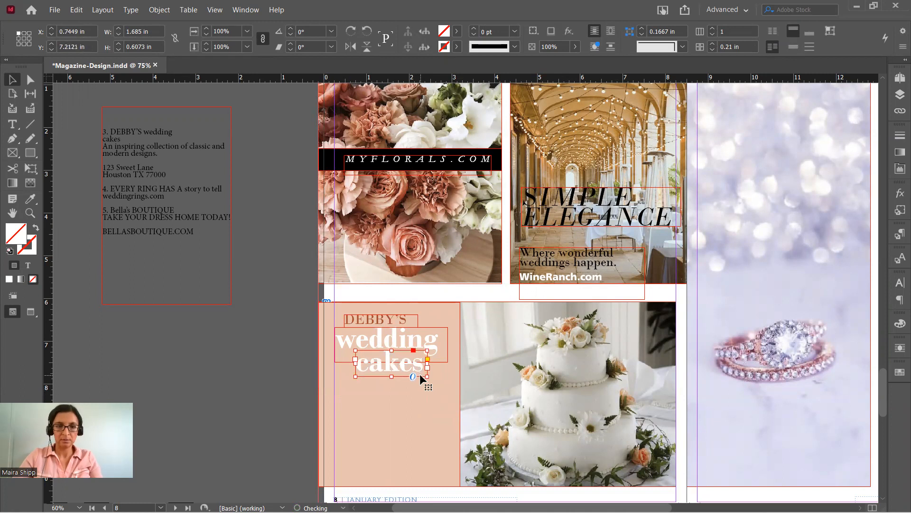
{"action": "left_click", "coordinate": [290, 353]}
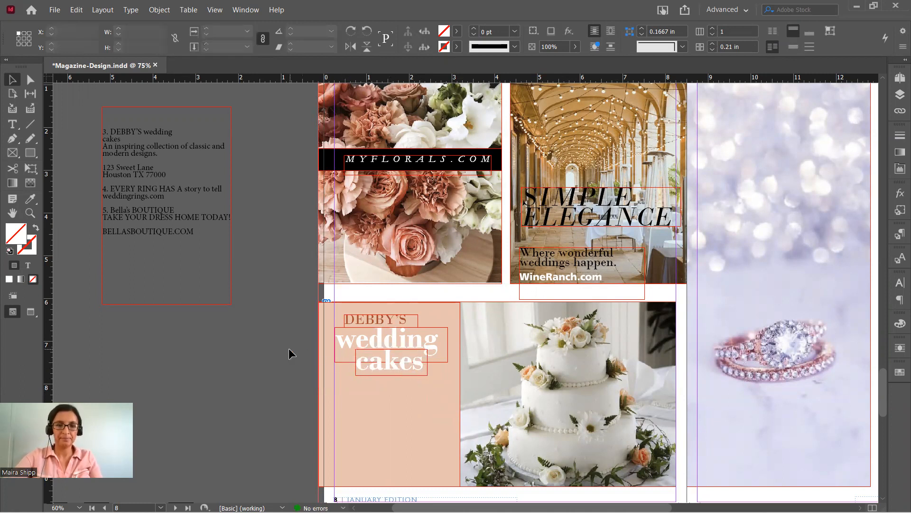
Shift the DEBBY'S heading across to about X 0.74 in to centre it over wedding cakes, and preview the spread.
{"action": "left_click_drag", "start_coordinate": [375, 324], "coordinate": [387, 319]}
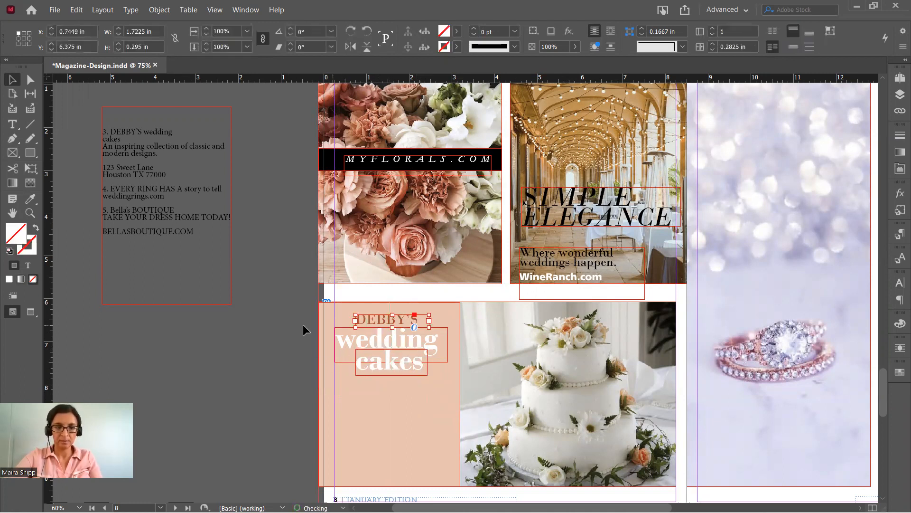
{"action": "left_click", "coordinate": [290, 327]}
{"action": "key", "text": "shift+w"}
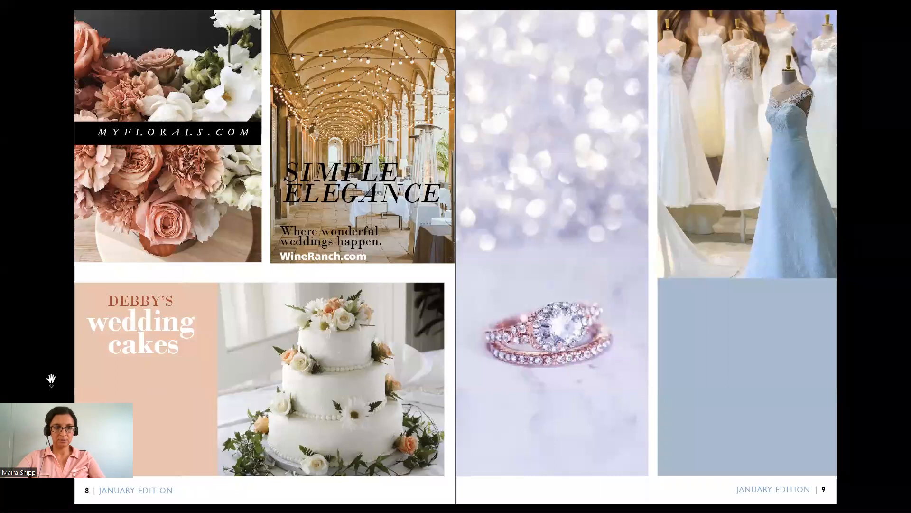
{"action": "key", "text": "Escape"}
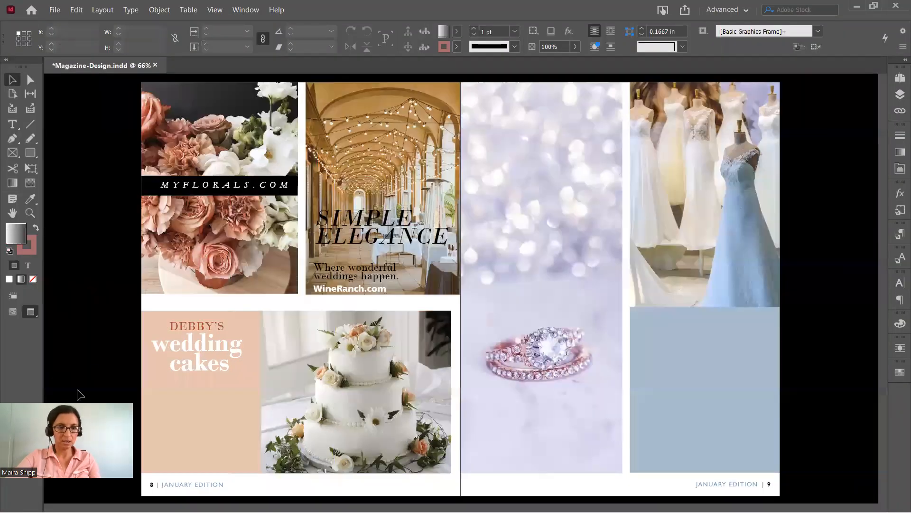
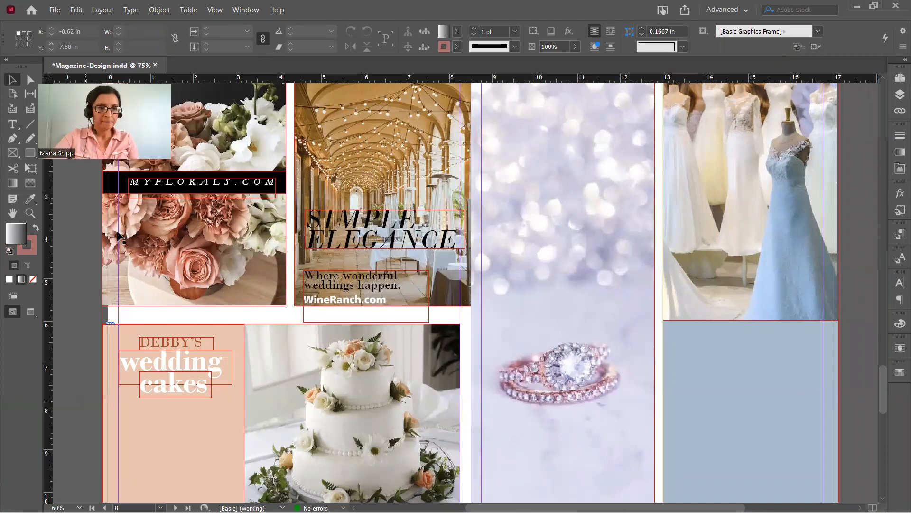
Move the cake ad's description and street address from the draft copy into a new text frame below wedding cakes.
{"action": "left_click", "coordinate": [12, 124]}
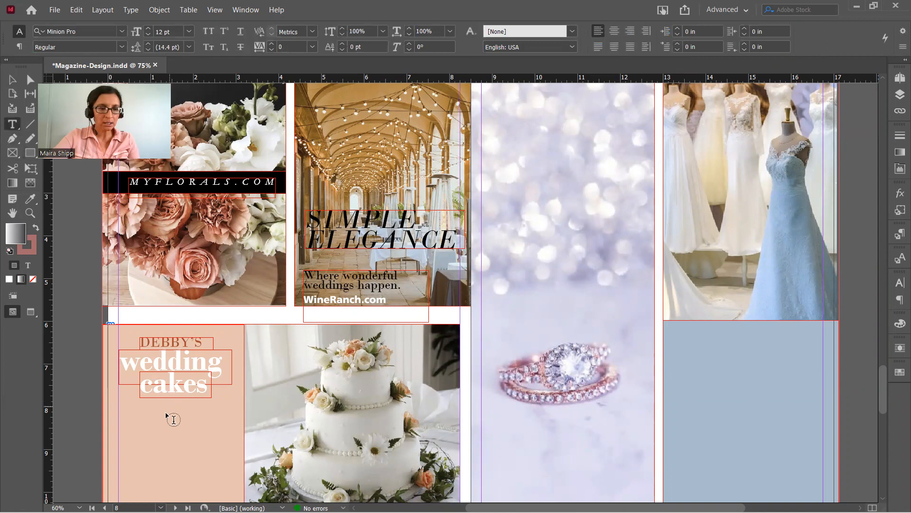
{"action": "left_click_drag", "start_coordinate": [118, 402], "coordinate": [226, 455]}
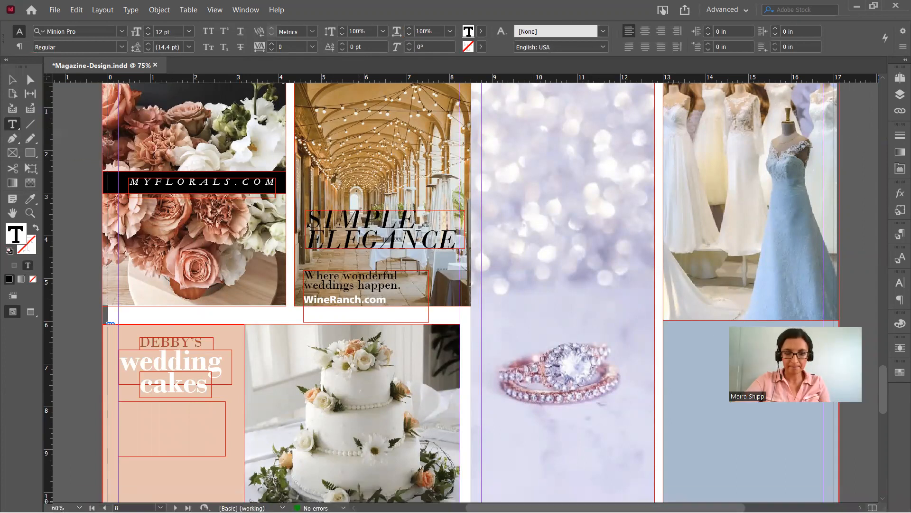
{"action": "left_click_drag", "start_coordinate": [574, 508], "coordinate": [505, 508]}
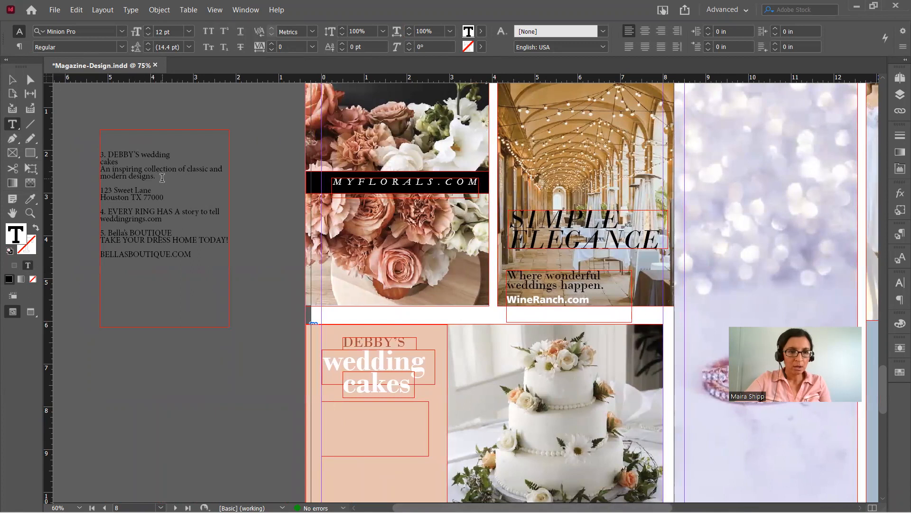
{"action": "left_click_drag", "start_coordinate": [176, 195], "coordinate": [105, 169]}
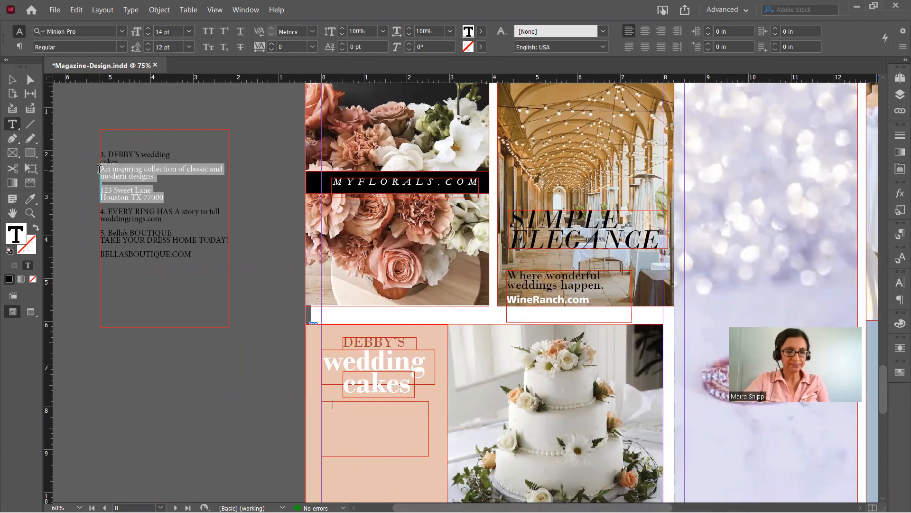
{"action": "key", "text": "ctrl+x"}
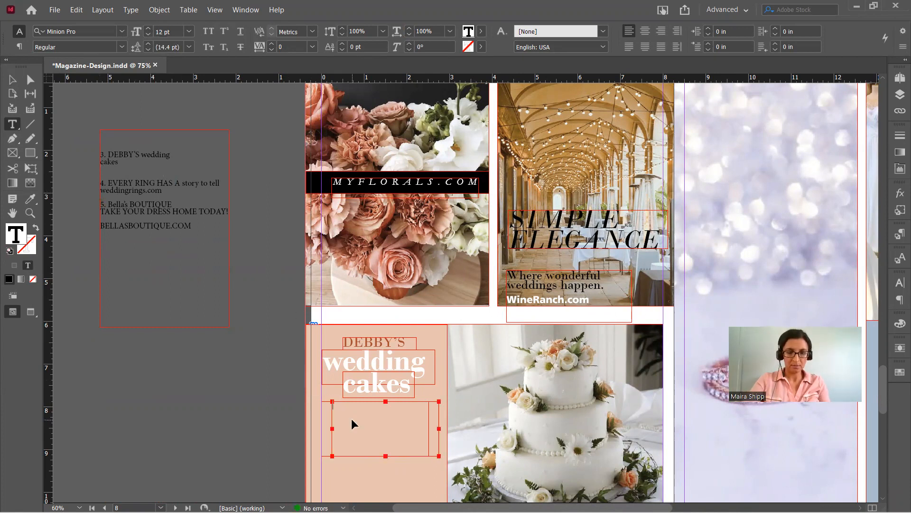
{"action": "key", "text": "ctrl+v"}
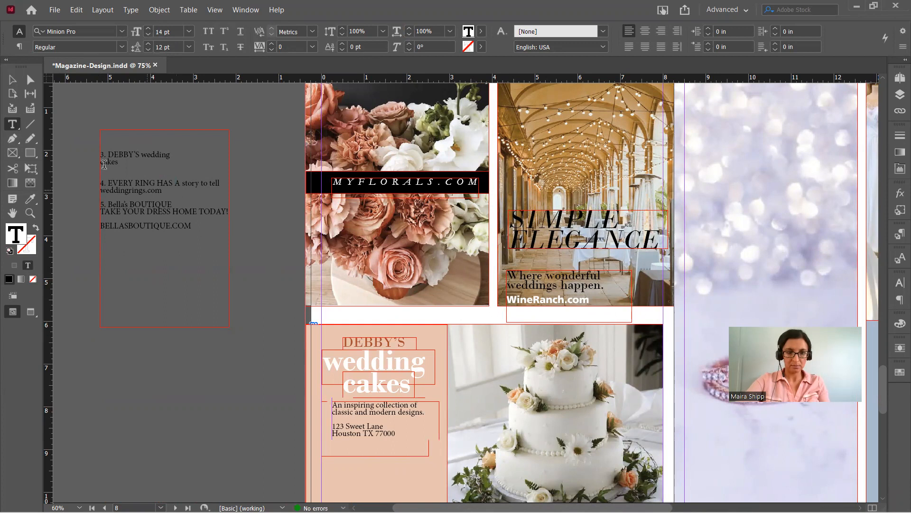
Shift the cake ad's description frame slightly under wedding cakes and extend its bottom edge to about 2.06 in tall.
{"action": "left_click", "coordinate": [13, 79]}
{"action": "left_click_drag", "start_coordinate": [358, 424], "coordinate": [356, 430]}
{"action": "scroll", "coordinate": [355, 428], "scroll_direction": "down", "scroll_amount": 1}
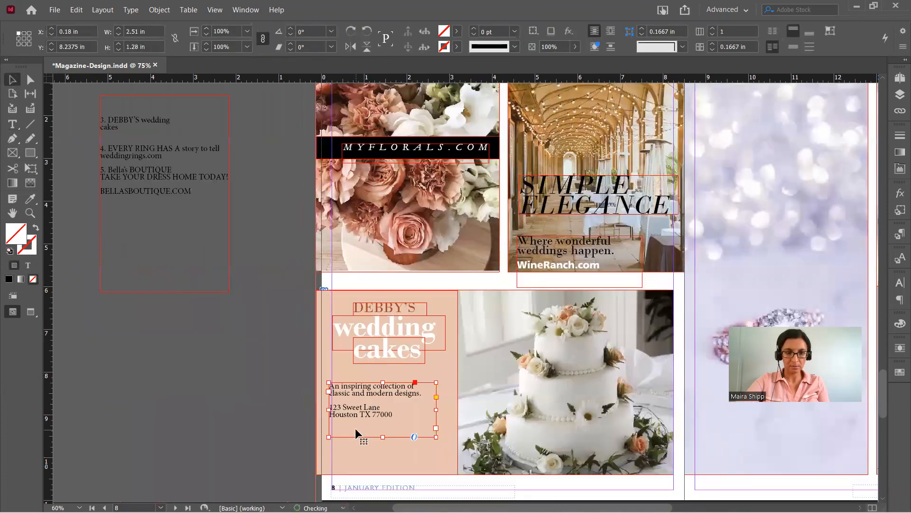
{"action": "left_click_drag", "start_coordinate": [381, 436], "coordinate": [383, 470]}
Add three blank lines after the cake ad's description to push the street address lower in the frame.
{"action": "double_click", "coordinate": [426, 392]}
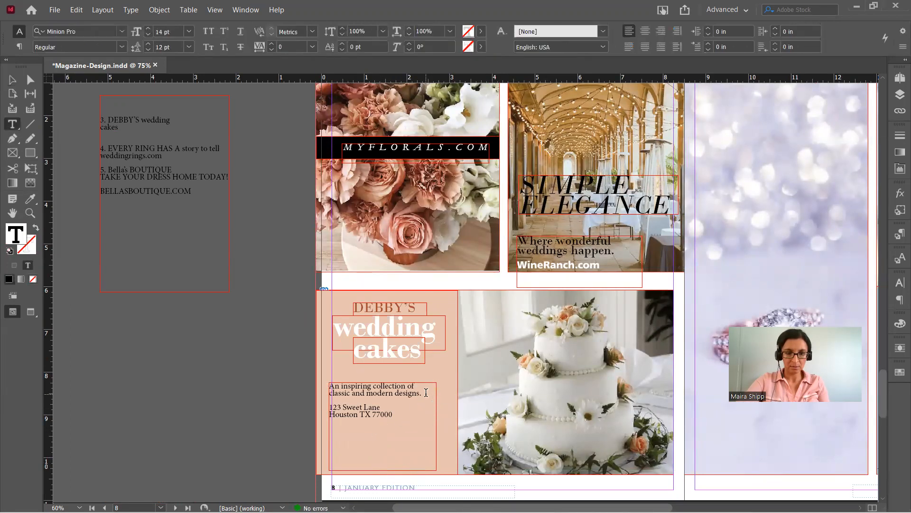
{"action": "key", "text": "Return"}
{"action": "key", "text": "Return"}
{"action": "key", "text": "Return"}
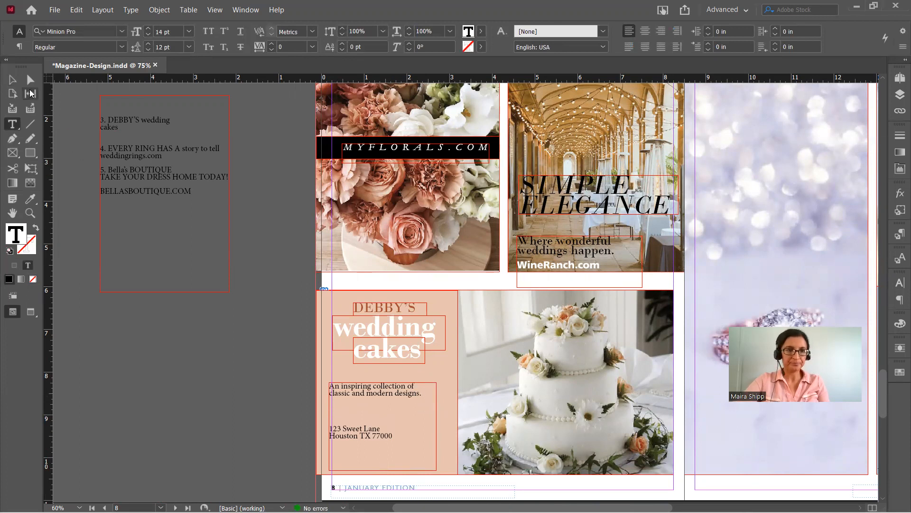
Nudge the description frame right to X 0.2494 in to line it up with the page margin.
{"action": "left_click", "coordinate": [16, 82]}
{"action": "key", "text": "Right"}
{"action": "key", "text": "Right"}
{"action": "key", "text": "Right"}
{"action": "key", "text": "Right"}
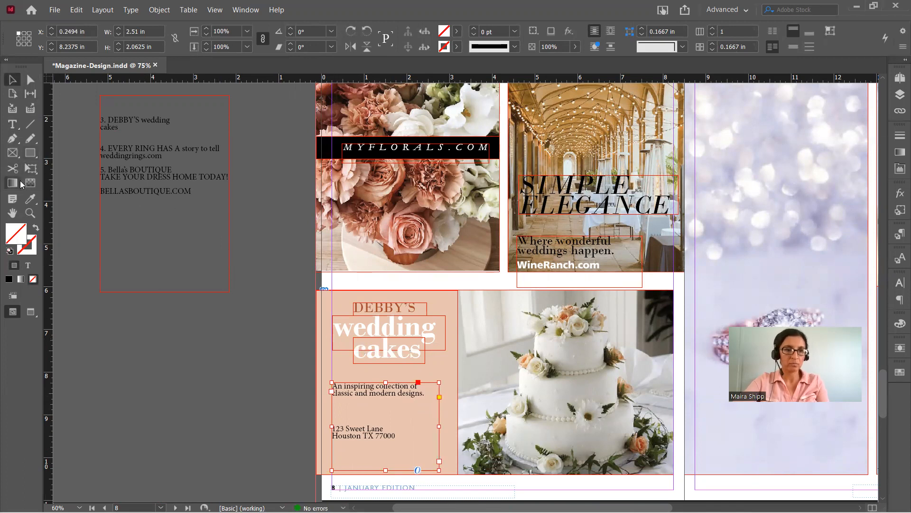
Set the cake ad's description in Monotype Corsiva and colour it with the R=182 G=70 B=30 swatch.
{"action": "left_click", "coordinate": [12, 123]}
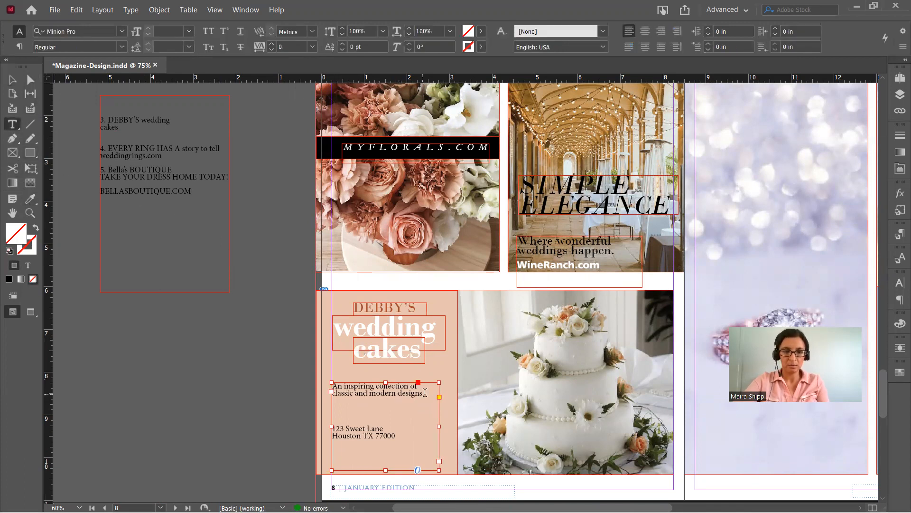
{"action": "left_click_drag", "start_coordinate": [424, 394], "coordinate": [332, 385]}
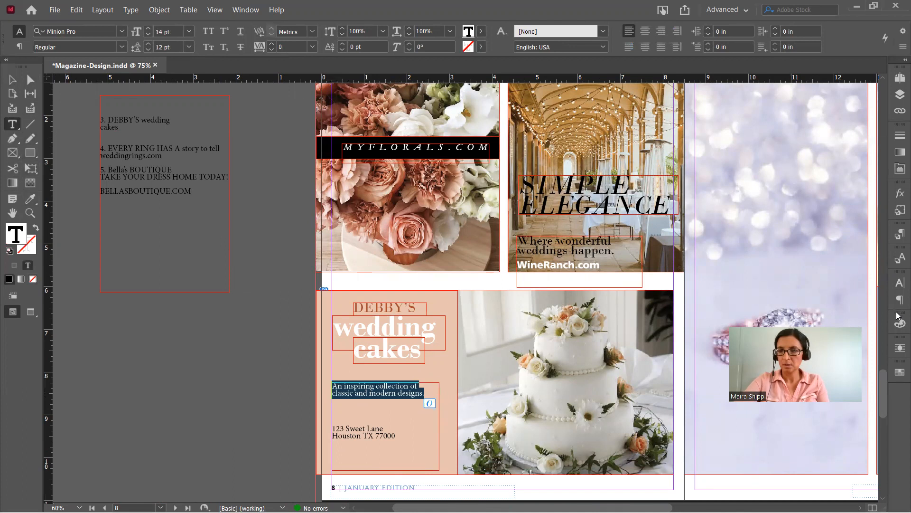
{"action": "left_click", "coordinate": [898, 285]}
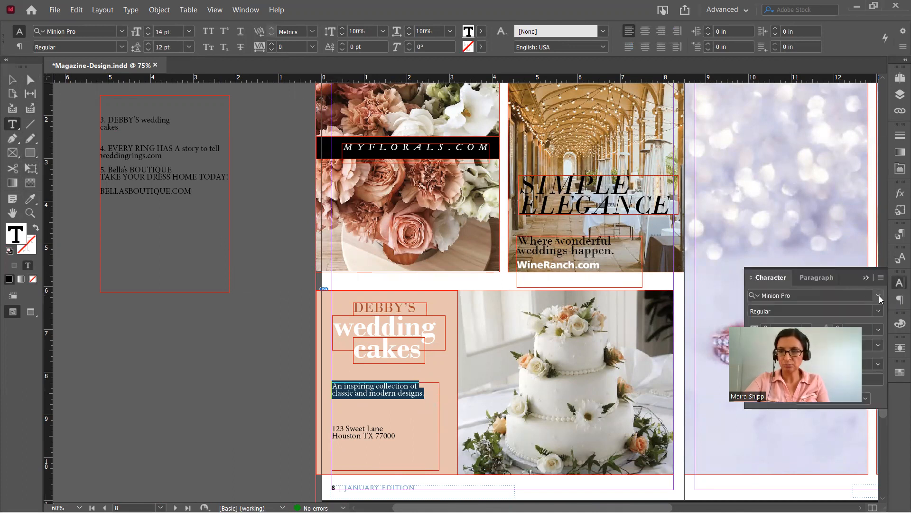
{"action": "left_click", "coordinate": [878, 295]}
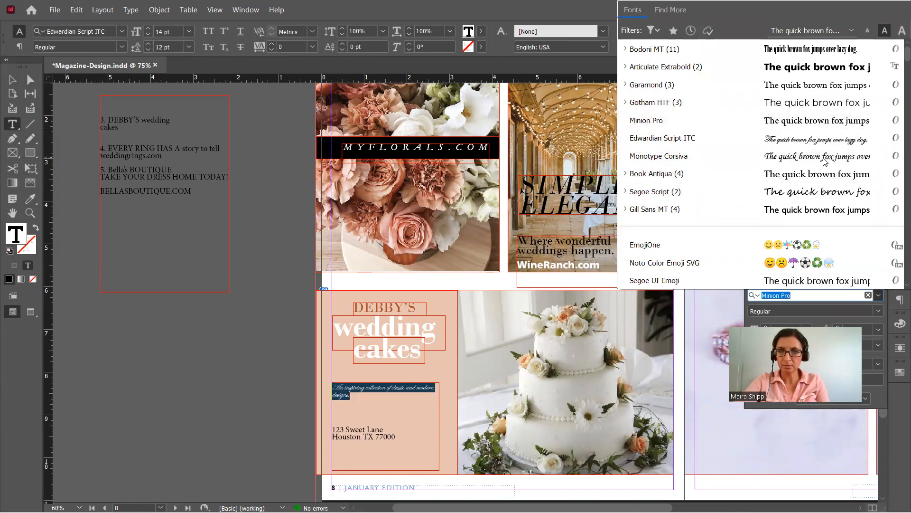
{"action": "left_click", "coordinate": [799, 160]}
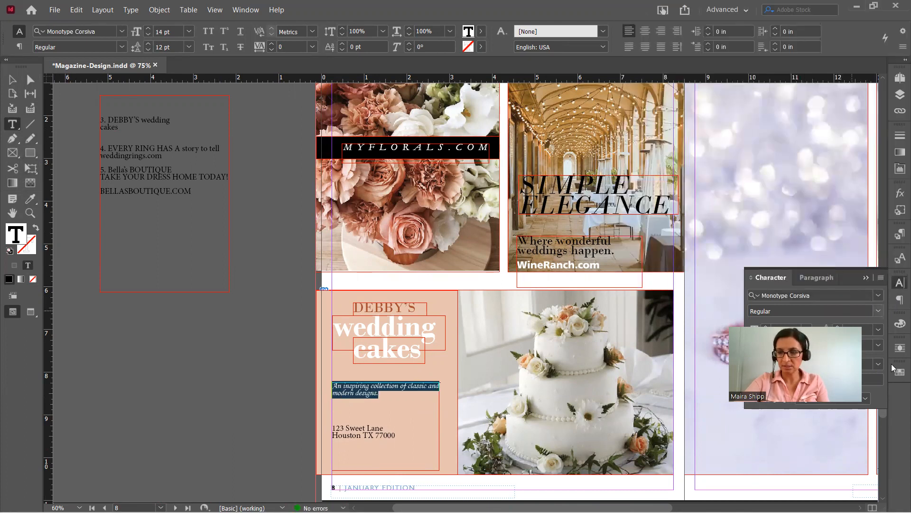
{"action": "left_click", "coordinate": [900, 324]}
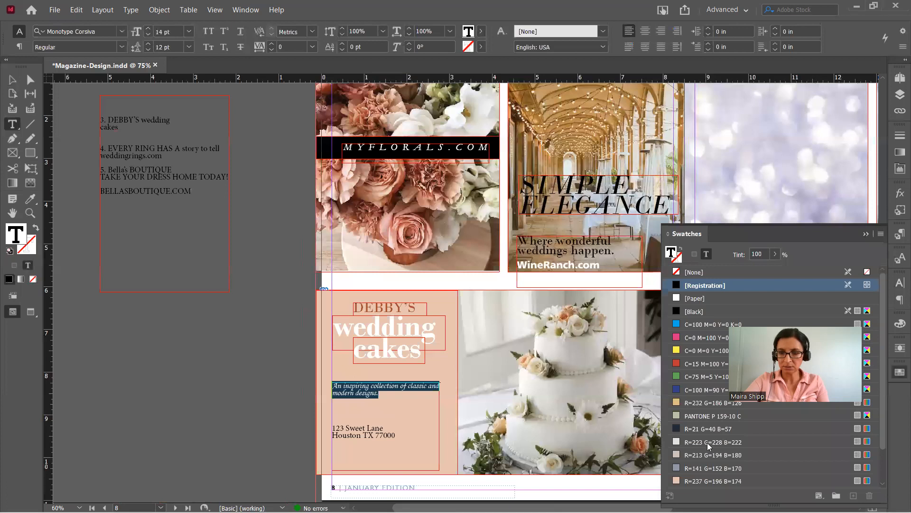
{"action": "scroll", "coordinate": [707, 442], "scroll_direction": "down", "scroll_amount": 1}
{"action": "left_click", "coordinate": [698, 455]}
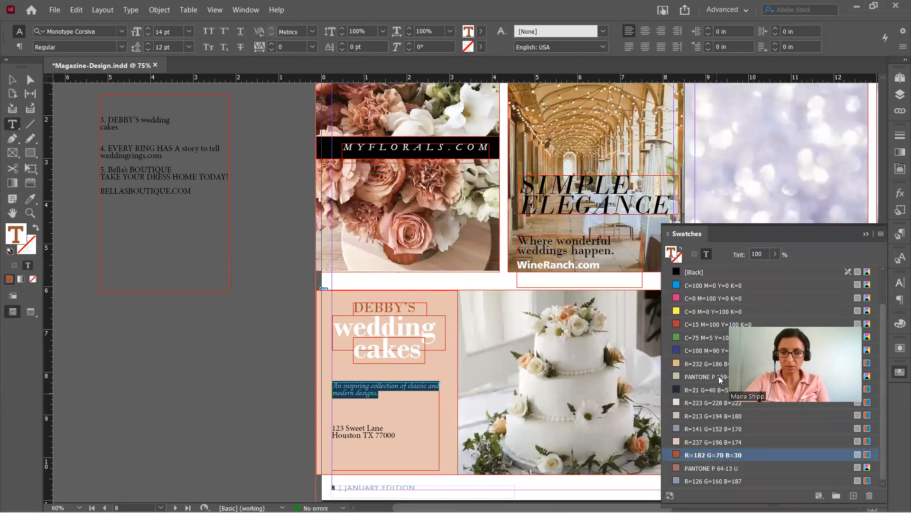
Enlarge the cake ad's description text to 24 pt.
{"action": "left_click", "coordinate": [899, 285]}
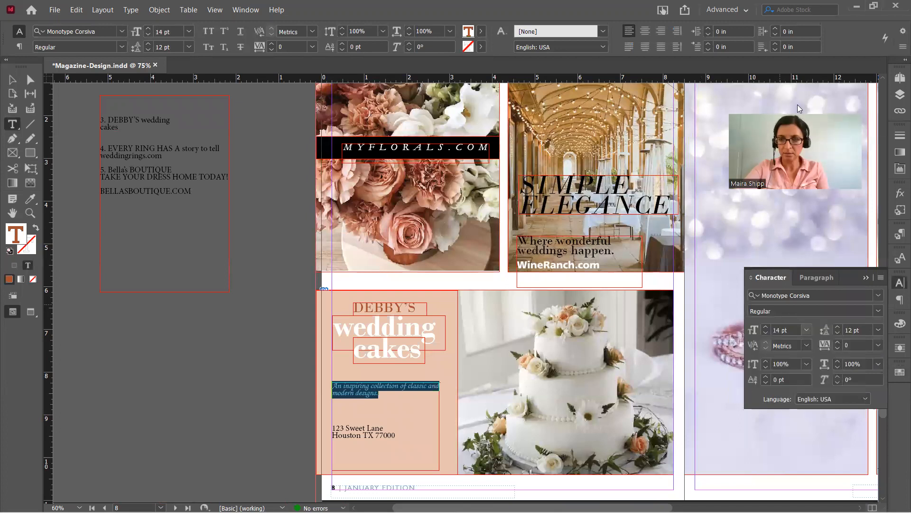
{"action": "left_click", "coordinate": [766, 327]}
{"action": "left_click", "coordinate": [766, 327]}
{"action": "left_click", "coordinate": [766, 328]}
{"action": "left_click", "coordinate": [766, 327]}
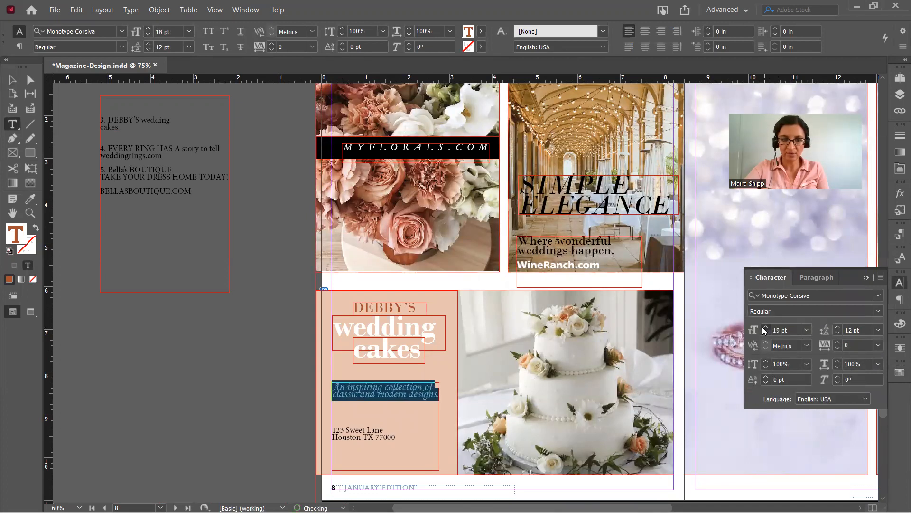
{"action": "left_click", "coordinate": [765, 327]}
{"action": "left_click", "coordinate": [766, 327]}
{"action": "left_click", "coordinate": [765, 327]}
{"action": "left_click", "coordinate": [766, 327]}
{"action": "left_click", "coordinate": [766, 327]}
{"action": "left_click", "coordinate": [766, 328]}
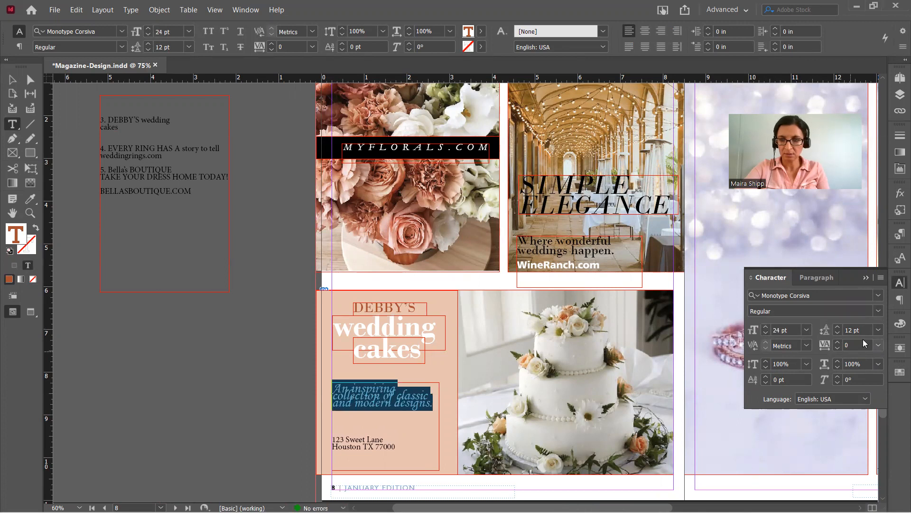
Open up the line spacing of the cake ad's description to 24 pt leading.
{"action": "left_click", "coordinate": [878, 330]}
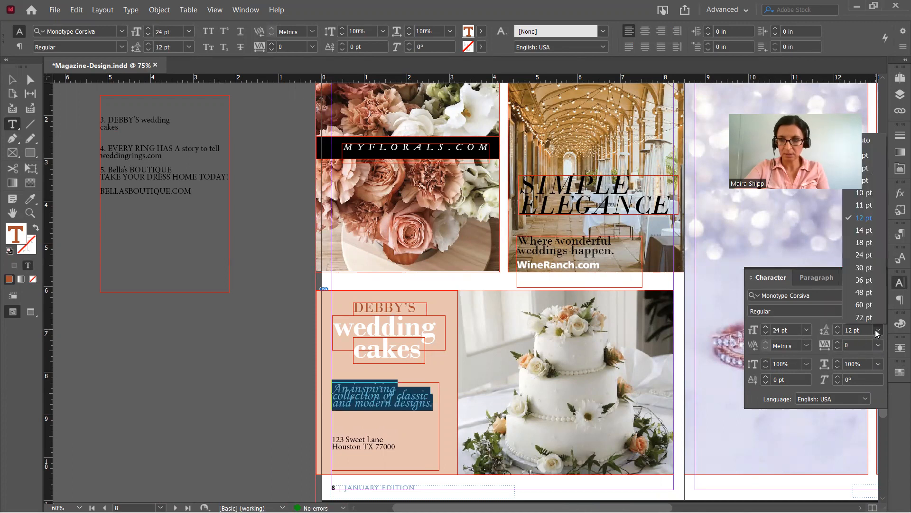
{"action": "left_click", "coordinate": [870, 244]}
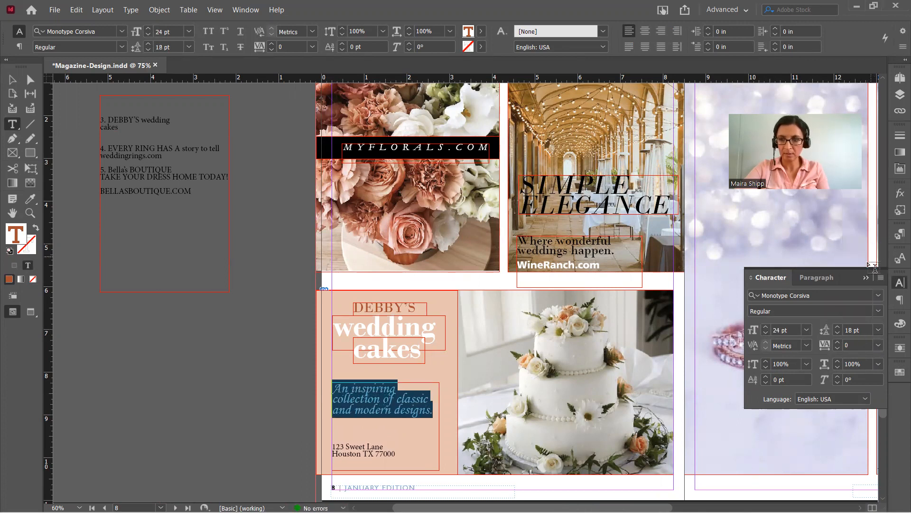
{"action": "left_click", "coordinate": [838, 327]}
{"action": "left_click", "coordinate": [838, 326]}
{"action": "left_click", "coordinate": [838, 326]}
{"action": "left_click", "coordinate": [837, 326]}
{"action": "left_click", "coordinate": [837, 326]}
{"action": "left_click", "coordinate": [837, 326]}
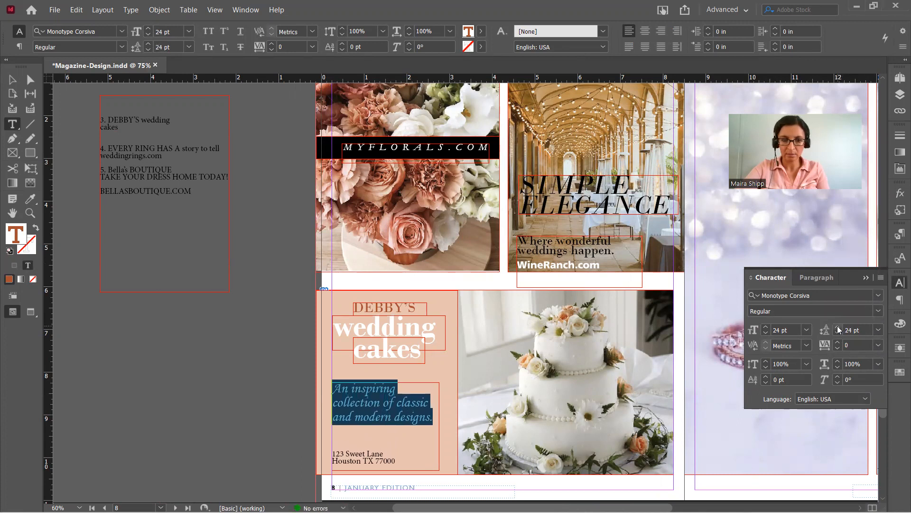
Set the cake ad's street address in Gotham HTF Book and preview the finished spread.
{"action": "left_click_drag", "start_coordinate": [405, 460], "coordinate": [329, 448]}
{"action": "left_click", "coordinate": [330, 448]}
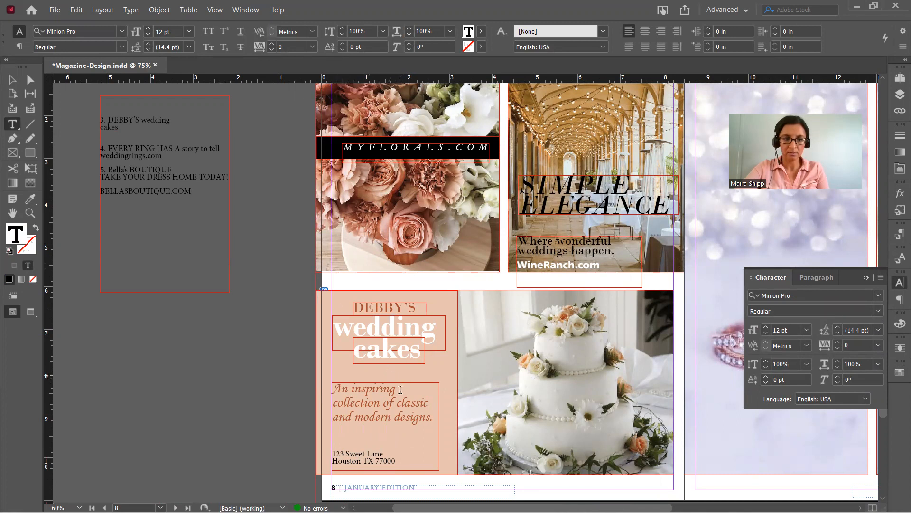
{"action": "key", "text": "Escape"}
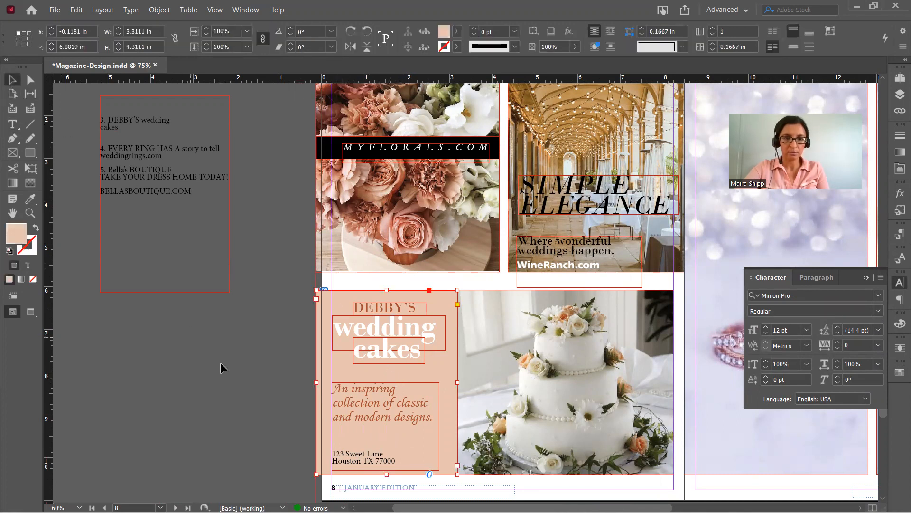
{"action": "left_click", "coordinate": [15, 125]}
{"action": "left_click_drag", "start_coordinate": [399, 462], "coordinate": [332, 451]}
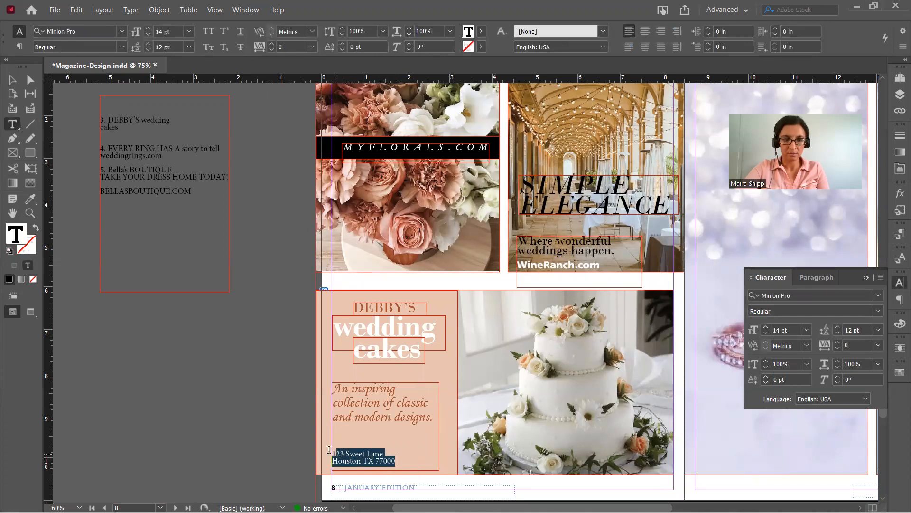
{"action": "left_click", "coordinate": [879, 295]}
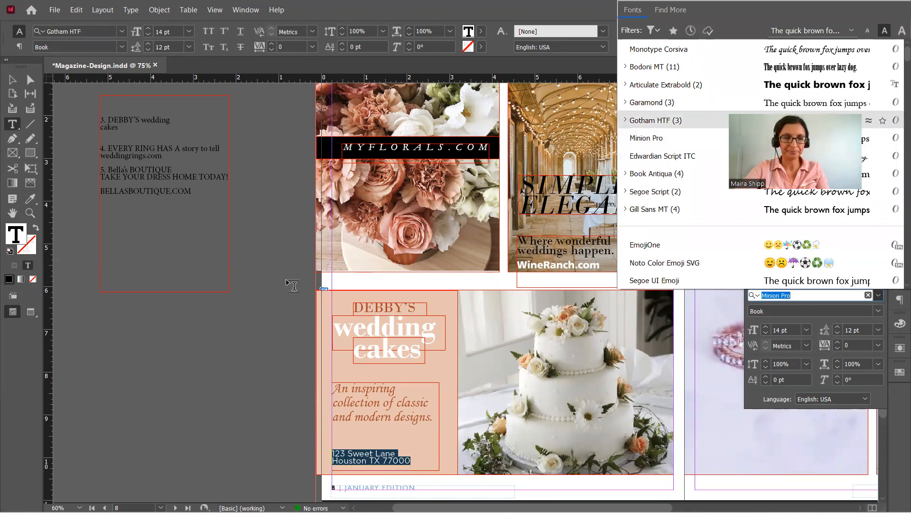
{"action": "key", "text": "Escape"}
{"action": "key", "text": "Escape"}
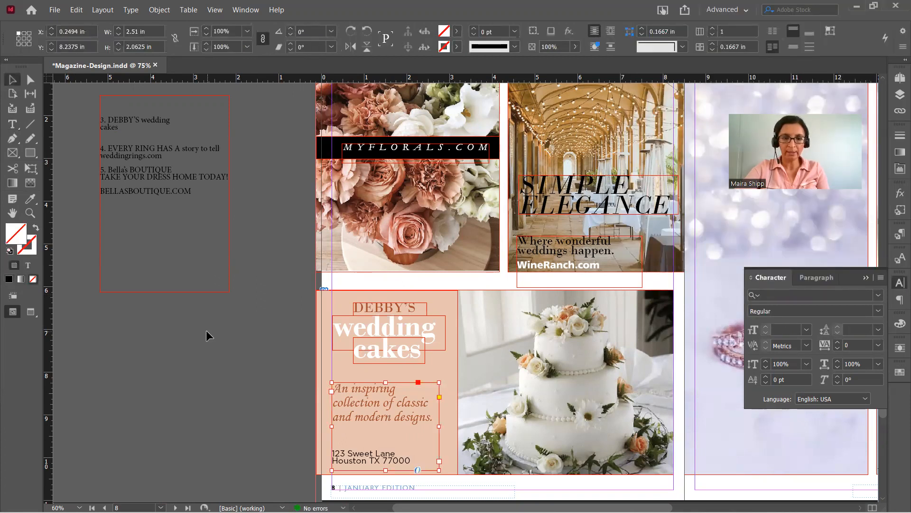
{"action": "key", "text": "shift+w"}
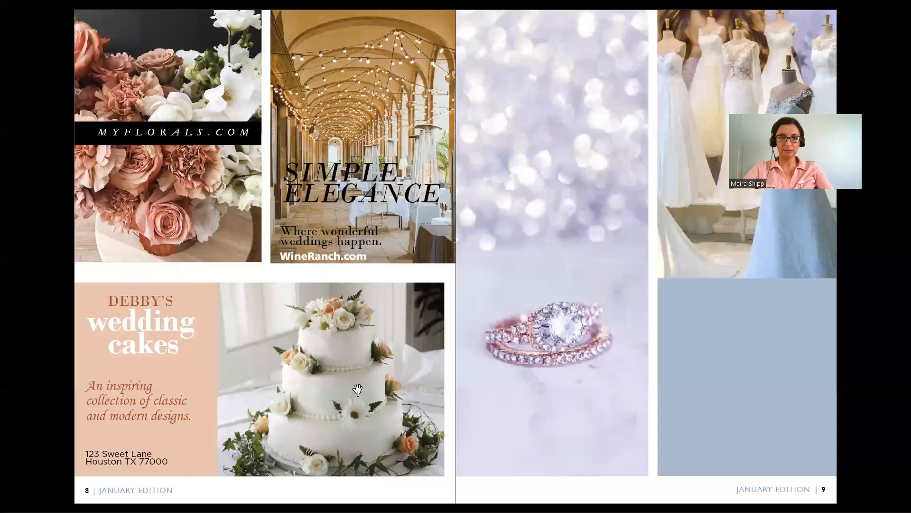
{"action": "key", "text": "Escape"}
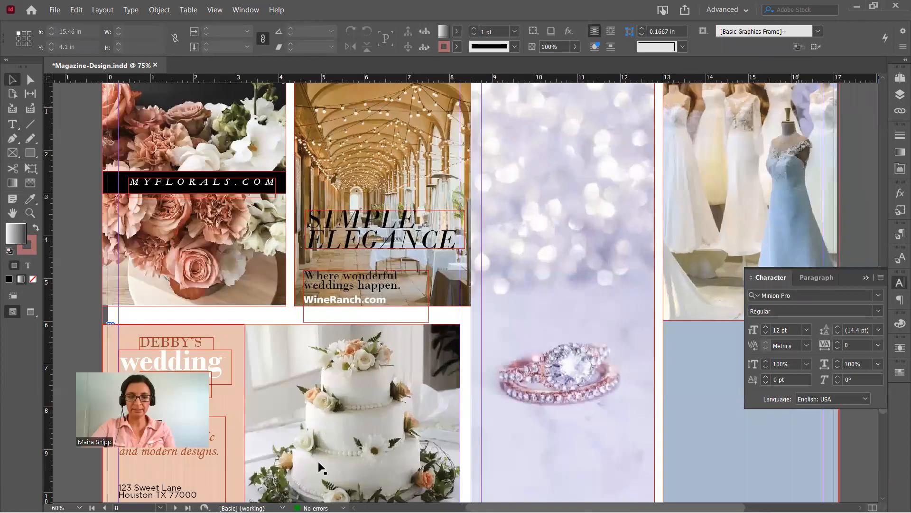
Delete the used item 3, DEBBY'S wedding cakes, from the draft copy on the pasteboard.
{"action": "scroll", "coordinate": [237, 316], "scroll_direction": "left", "scroll_amount": 6}
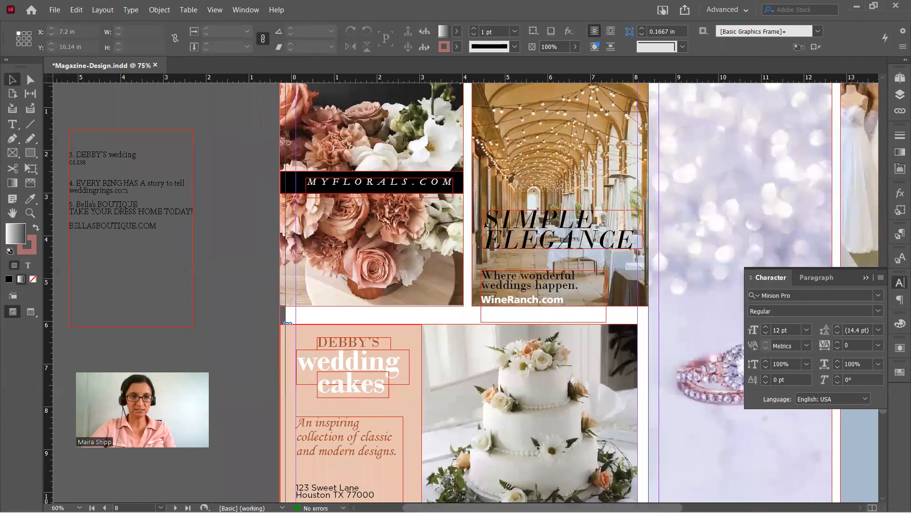
{"action": "double_click", "coordinate": [119, 170]}
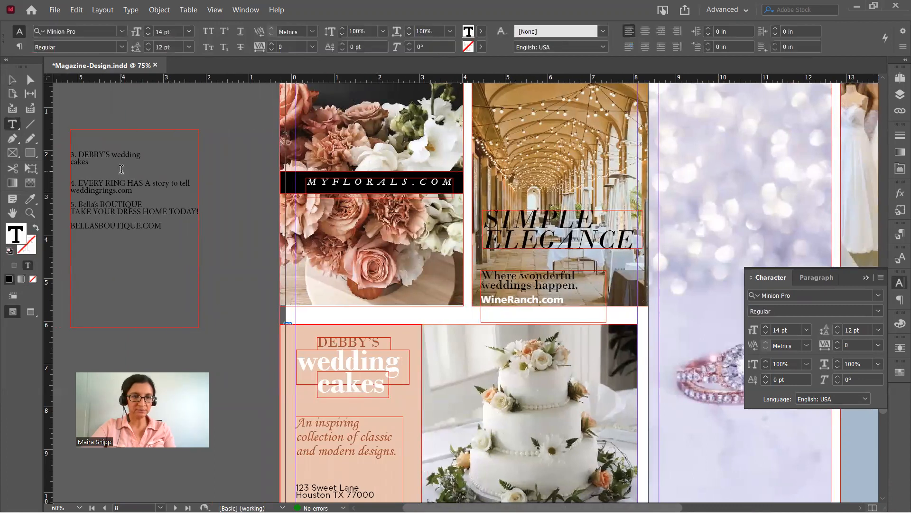
{"action": "left_click_drag", "start_coordinate": [94, 162], "coordinate": [67, 137]}
{"action": "key", "text": "BackSpace"}
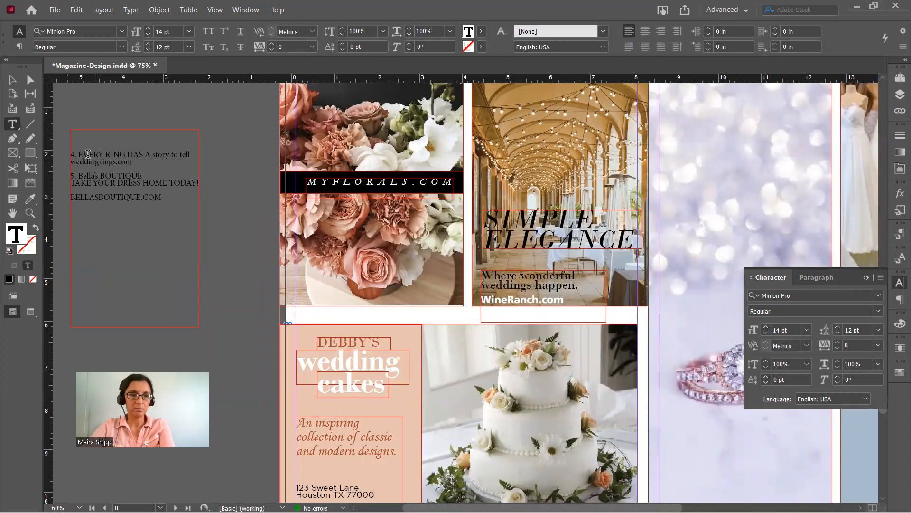
Copy EVERY RING HAS A from the draft copy into a new text frame across the upper part of the ring photo.
{"action": "left_click_drag", "start_coordinate": [78, 151], "coordinate": [149, 152]}
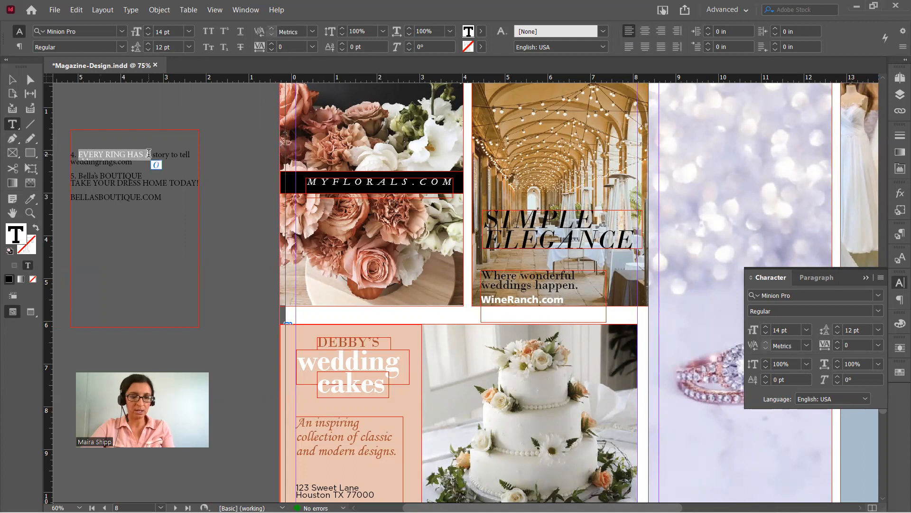
{"action": "left_click_drag", "start_coordinate": [666, 126], "coordinate": [813, 151]}
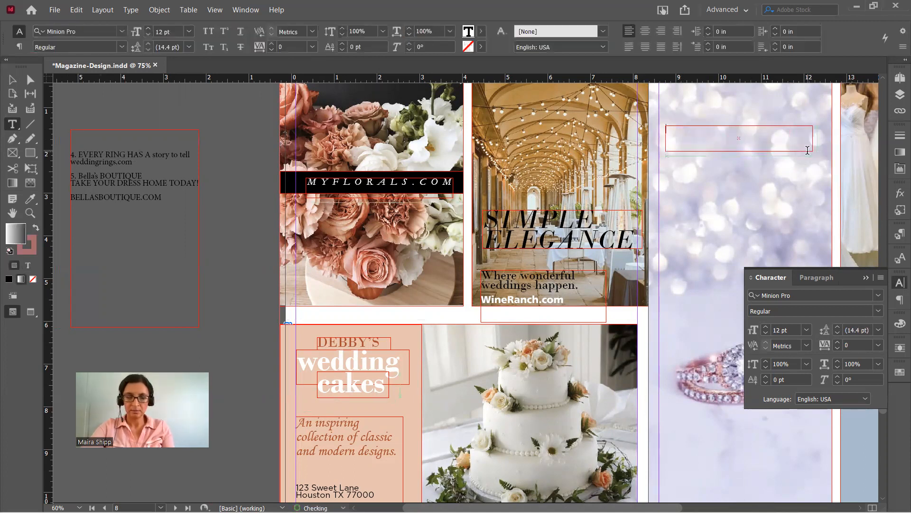
{"action": "type", "text": "EVERY RING HAS A"}
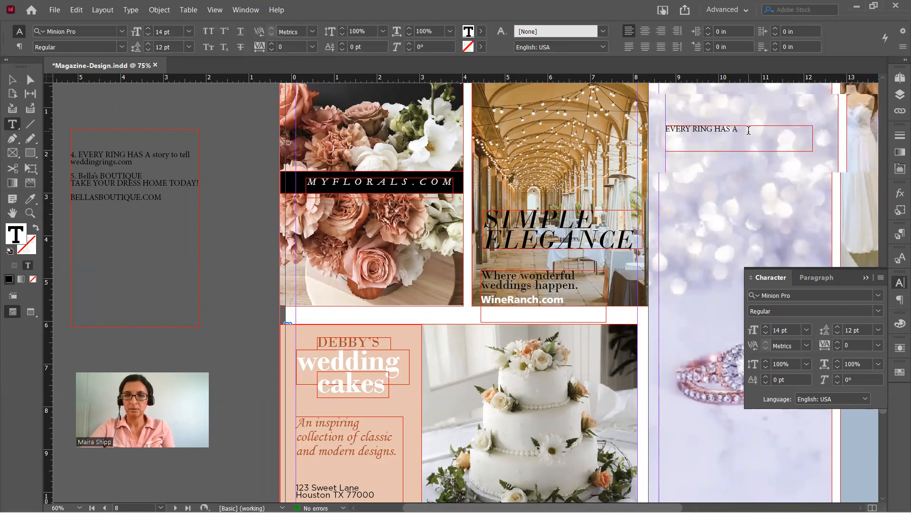
Set EVERY RING HAS A in Gotham HTF Book, all caps and centred, and scale its frame to about 3.41 by 0.4 in.
{"action": "left_click_drag", "start_coordinate": [739, 129], "coordinate": [671, 128]}
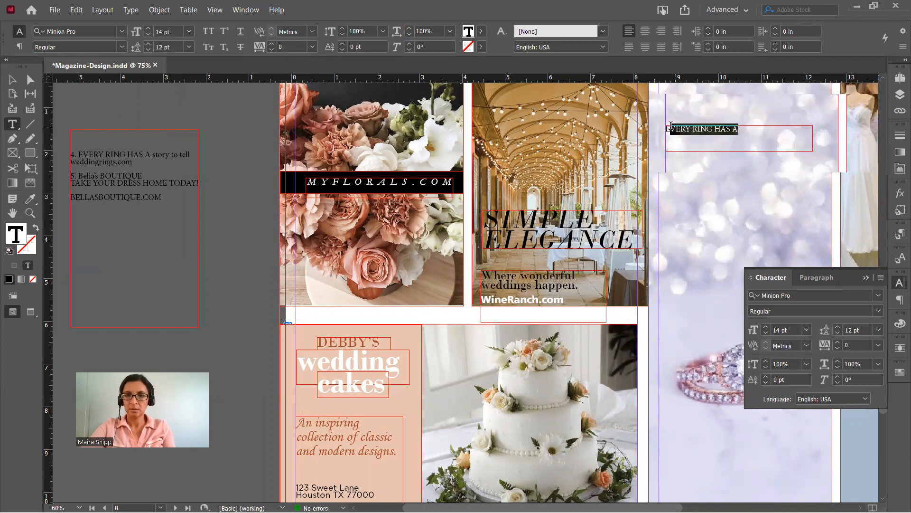
{"action": "left_click", "coordinate": [878, 296]}
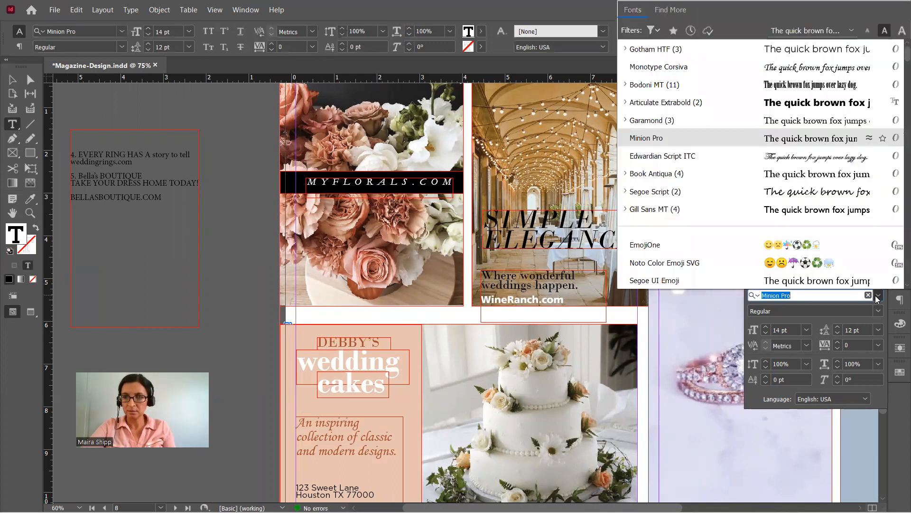
{"action": "left_click", "coordinate": [825, 51]}
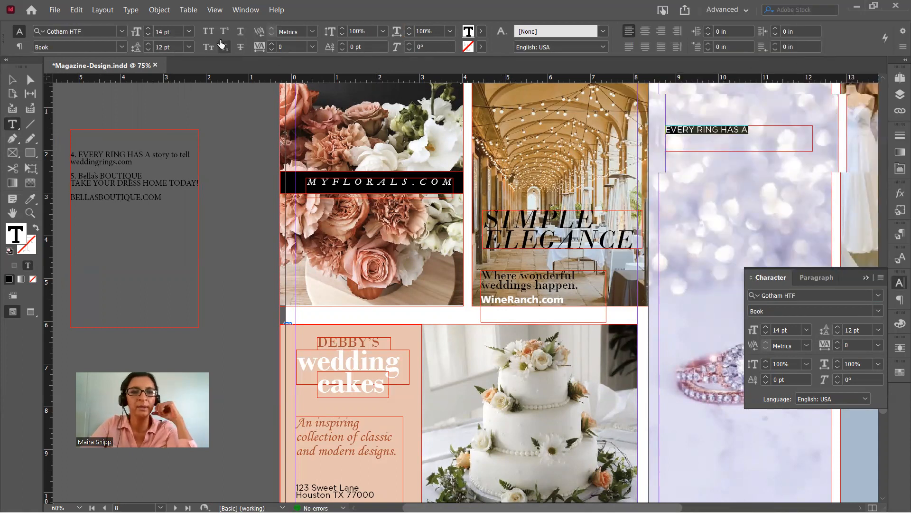
{"action": "left_click", "coordinate": [209, 32]}
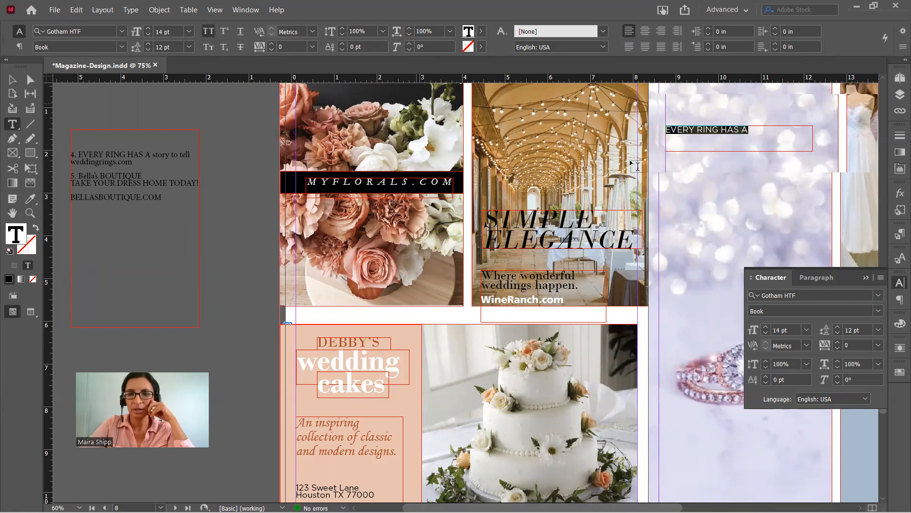
{"action": "left_click", "coordinate": [825, 279]}
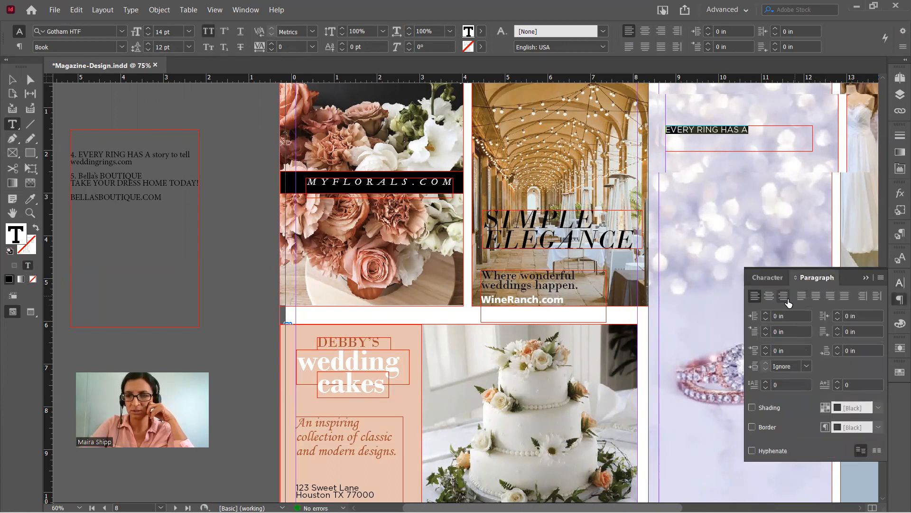
{"action": "left_click", "coordinate": [769, 296]}
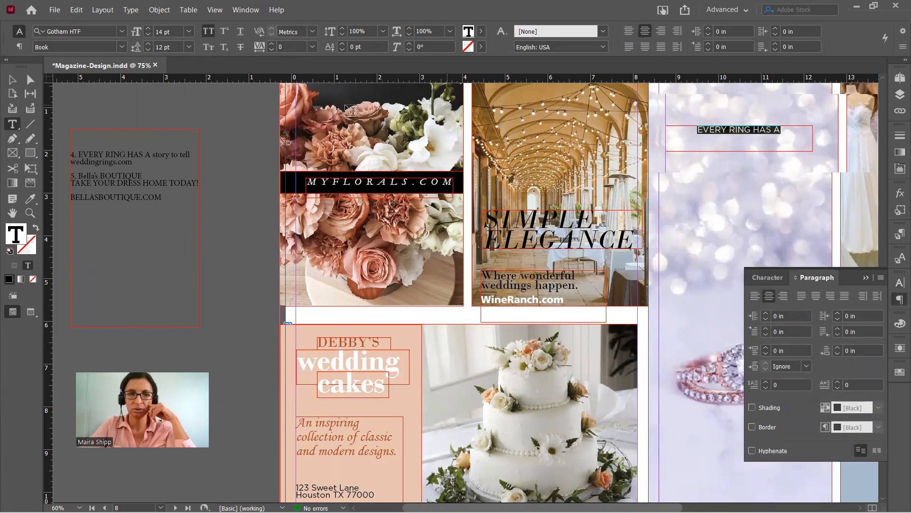
{"action": "left_click", "coordinate": [12, 80]}
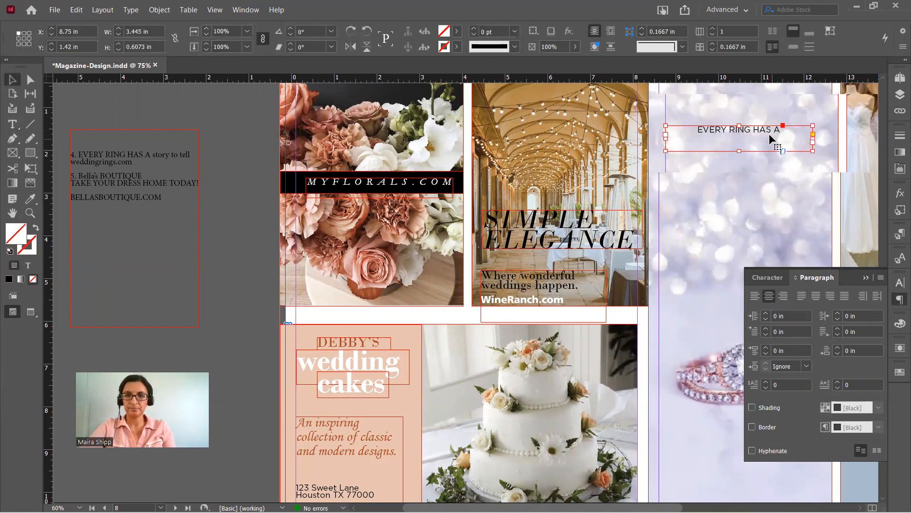
{"action": "left_click_drag", "start_coordinate": [813, 151], "coordinate": [769, 131]}
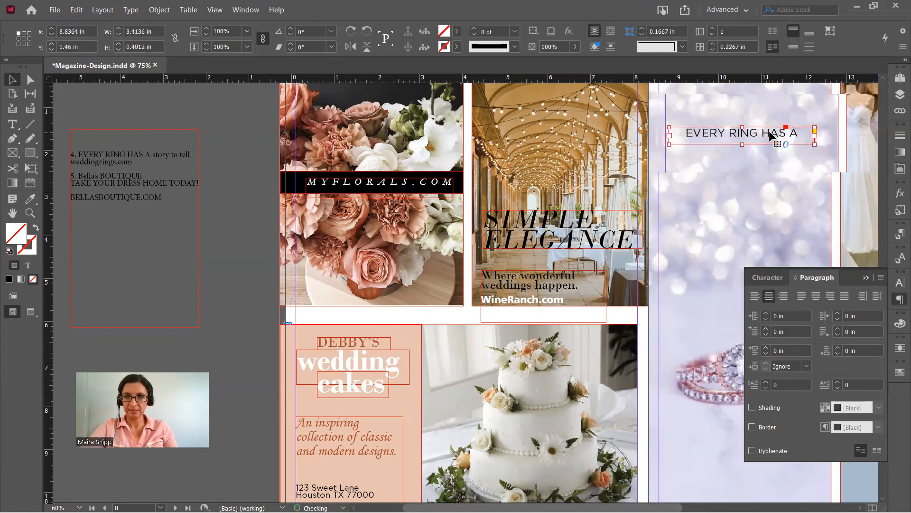
Copy the word story from the draft copy into a new text frame just below EVERY RING HAS A.
{"action": "double_click", "coordinate": [148, 158]}
{"action": "left_click_drag", "start_coordinate": [152, 156], "coordinate": [171, 155]}
{"action": "key", "text": "ctrl+c"}
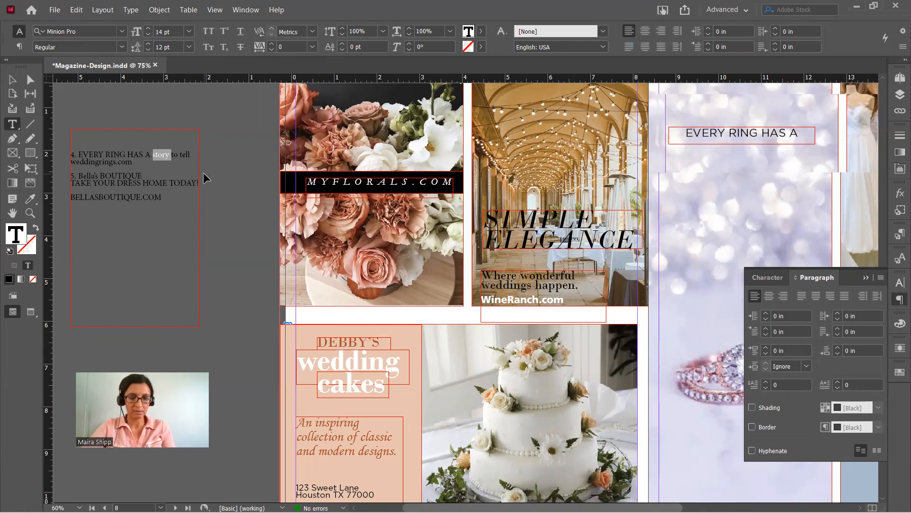
{"action": "left_click_drag", "start_coordinate": [677, 155], "coordinate": [747, 182]}
{"action": "key", "text": "ctrl+v"}
Style the word story in 30 pt Edwardian Script ITC and enlarge its frame to about 2.12 by 1.14 in.
{"action": "key", "text": "shift+Left"}
{"action": "key", "text": "shift+Left"}
{"action": "key", "text": "shift+Left"}
{"action": "key", "text": "shift+Left"}
{"action": "key", "text": "shift+Left"}
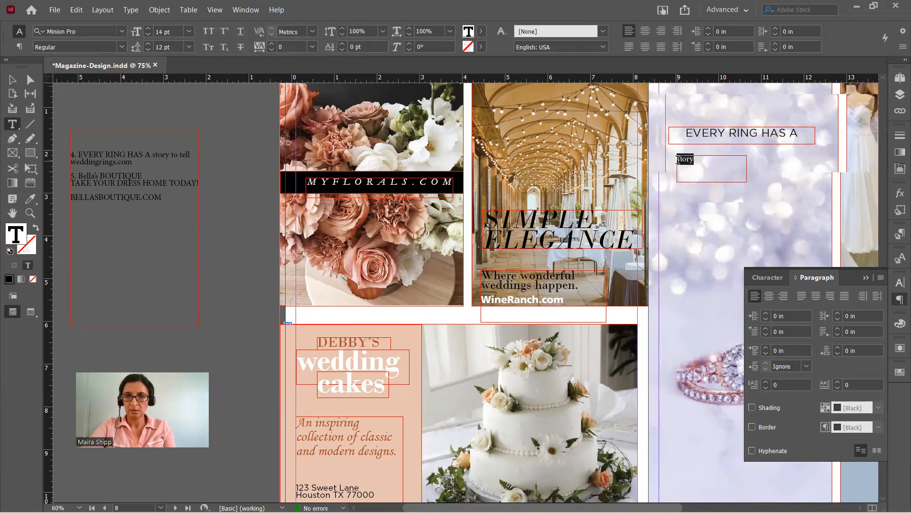
{"action": "left_click", "coordinate": [779, 278]}
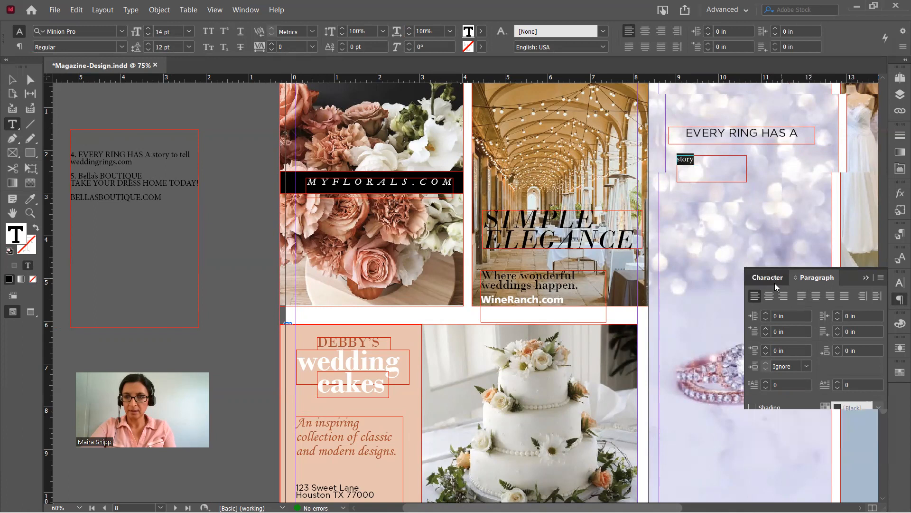
{"action": "left_click", "coordinate": [807, 328]}
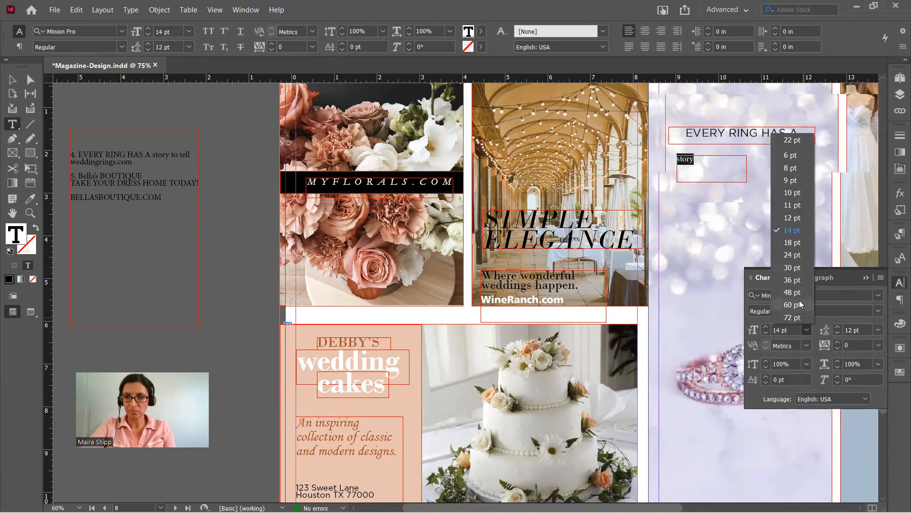
{"action": "left_click", "coordinate": [796, 268]}
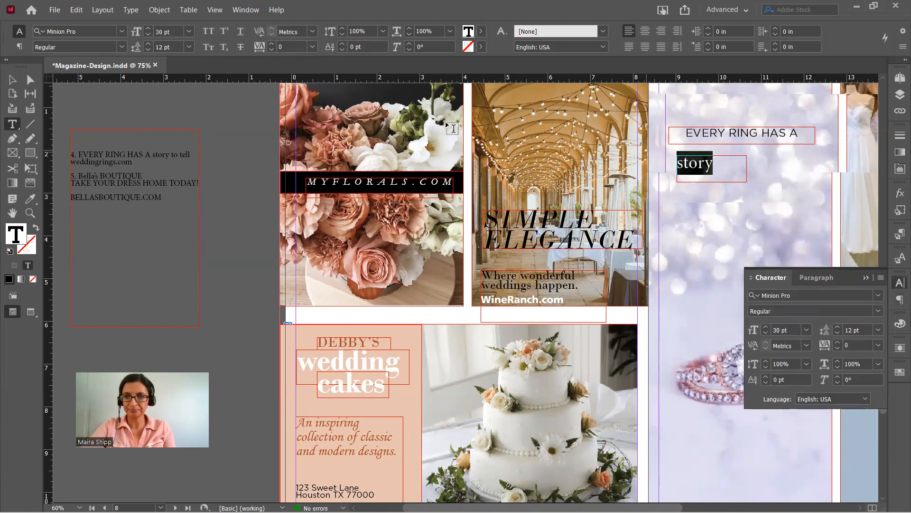
{"action": "left_click", "coordinate": [12, 80]}
{"action": "left_click_drag", "start_coordinate": [745, 180], "coordinate": [767, 203]}
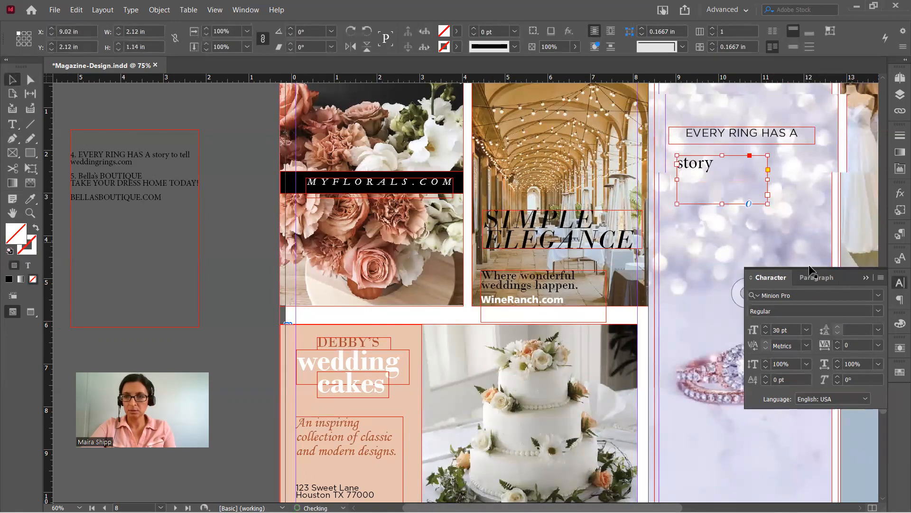
{"action": "left_click", "coordinate": [878, 295]}
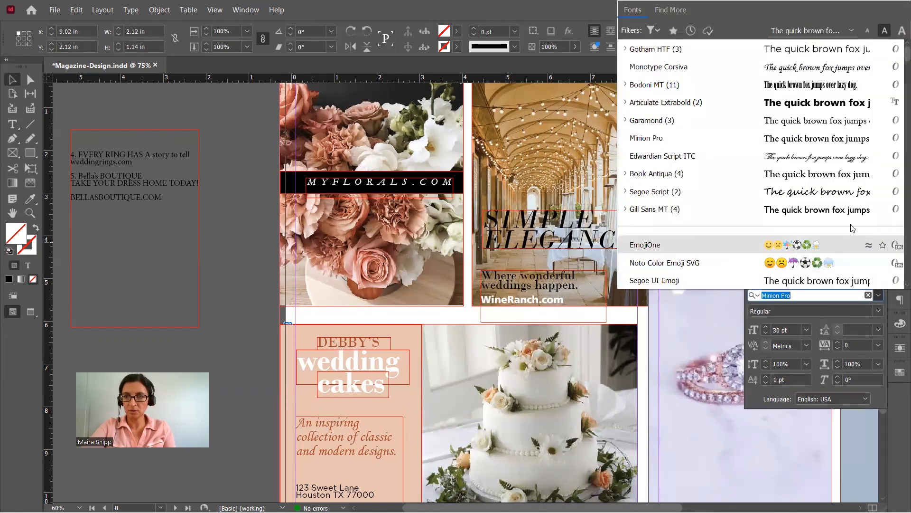
{"action": "left_click", "coordinate": [823, 159]}
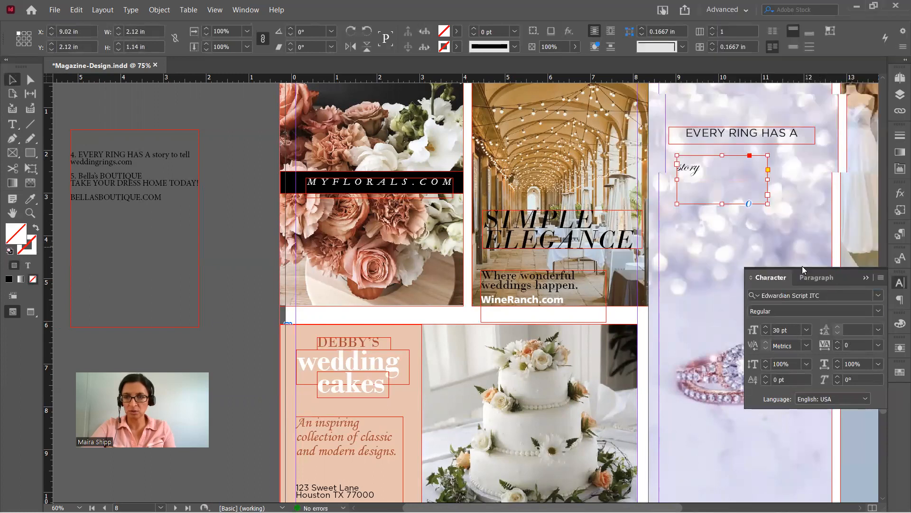
Scale the word story with its frame to about 3.21 by 2.59 in and position it directly beneath EVERY RING HAS A.
{"action": "left_click_drag", "start_coordinate": [768, 204], "coordinate": [779, 233]}
{"action": "left_click_drag", "start_coordinate": [734, 207], "coordinate": [733, 172]}
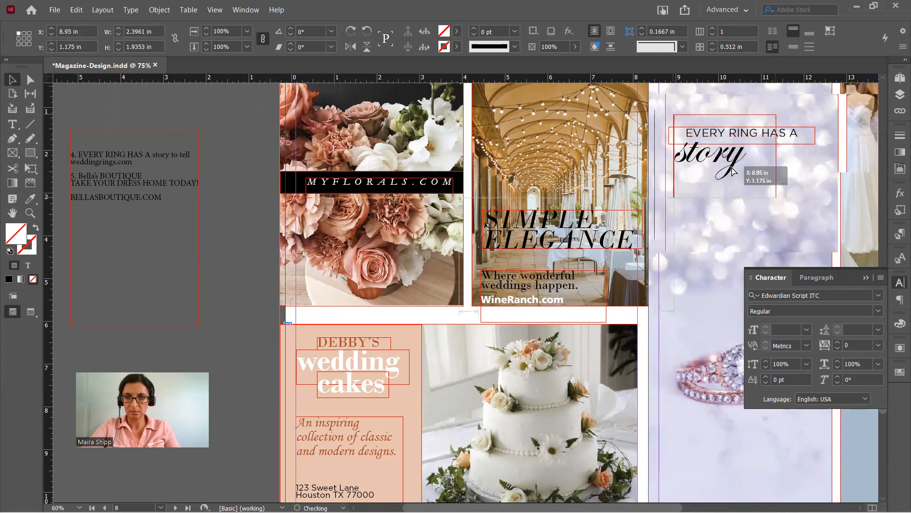
{"action": "left_click_drag", "start_coordinate": [776, 201], "coordinate": [811, 229]}
{"action": "left_click_drag", "start_coordinate": [751, 186], "coordinate": [752, 174]}
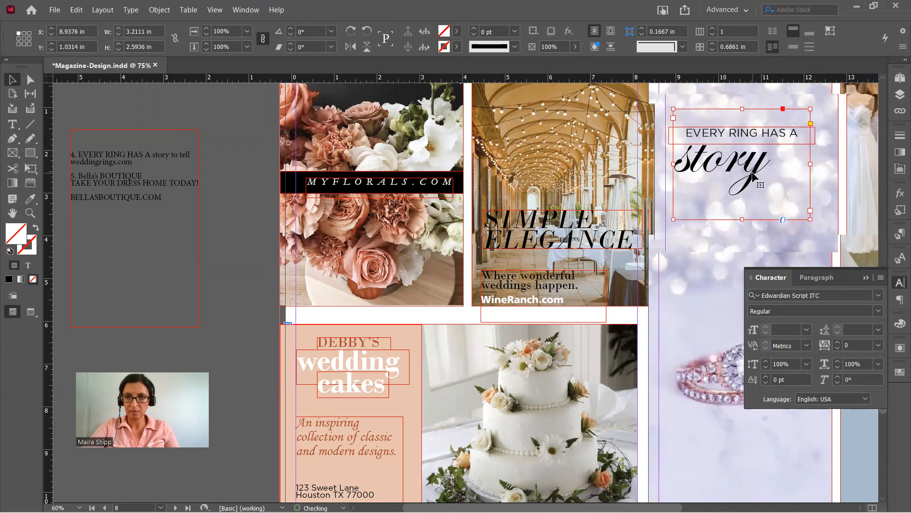
{"action": "left_click", "coordinate": [866, 278]}
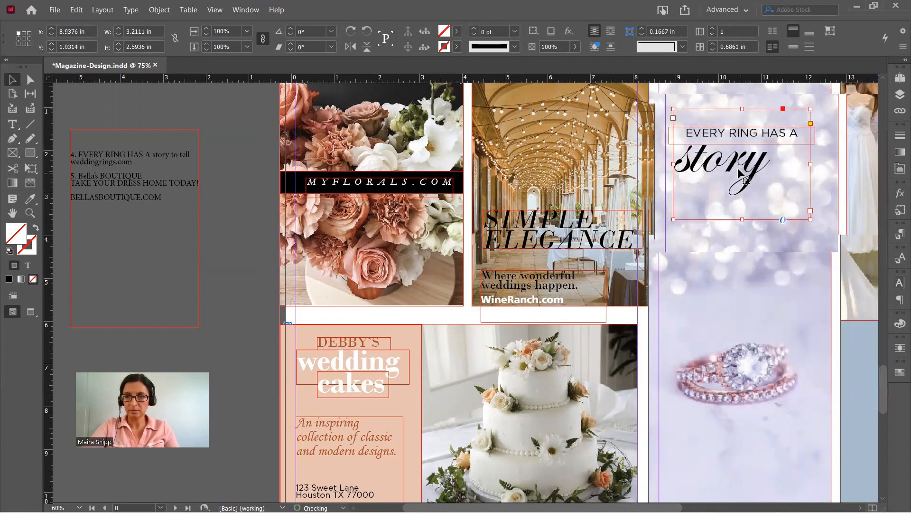
Duplicate the story frame below the original and replace the copy's text with to.
{"action": "left_click_drag", "start_coordinate": [742, 167], "coordinate": [728, 219]}
{"action": "double_click", "coordinate": [704, 214]}
{"action": "double_click", "coordinate": [705, 214]}
{"action": "type", "text": "to"}
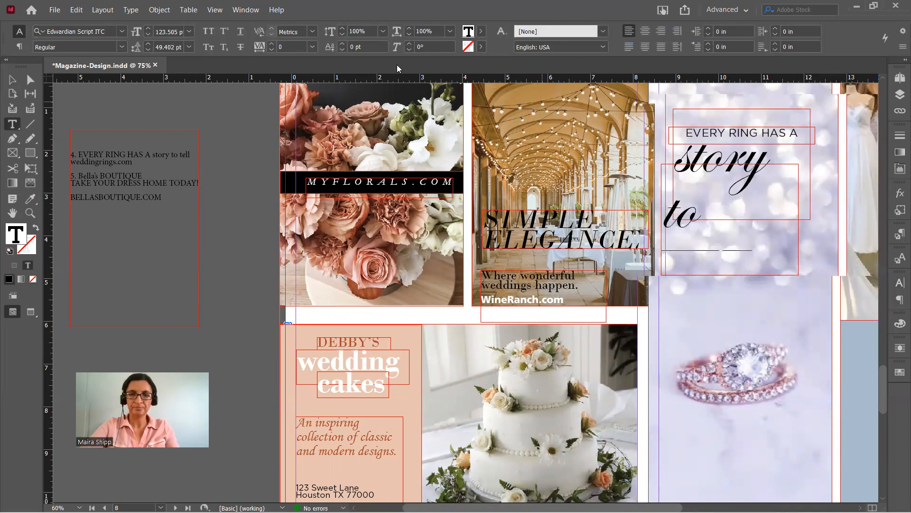
{"action": "key", "text": "Escape"}
Tuck the word to beneath story and duplicate it as tell, placed just to its right.
{"action": "left_click_drag", "start_coordinate": [686, 222], "coordinate": [743, 218]}
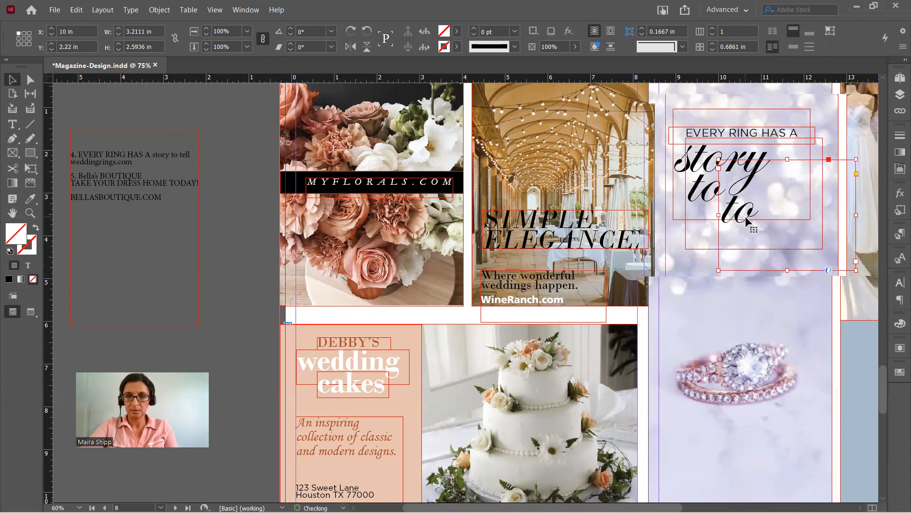
{"action": "left_click", "coordinate": [12, 124]}
{"action": "left_click_drag", "start_coordinate": [753, 211], "coordinate": [712, 208]}
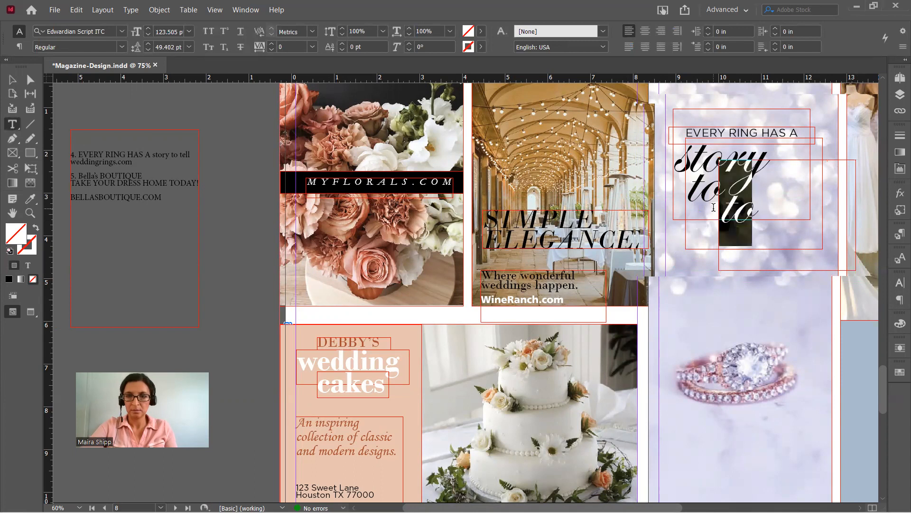
{"action": "type", "text": "tell"}
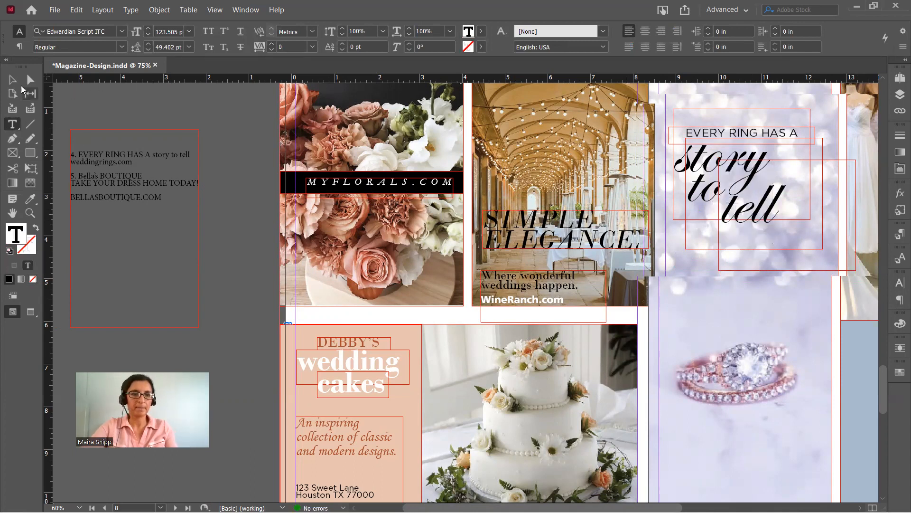
{"action": "key", "text": "Escape"}
{"action": "left_click_drag", "start_coordinate": [776, 219], "coordinate": [790, 205]}
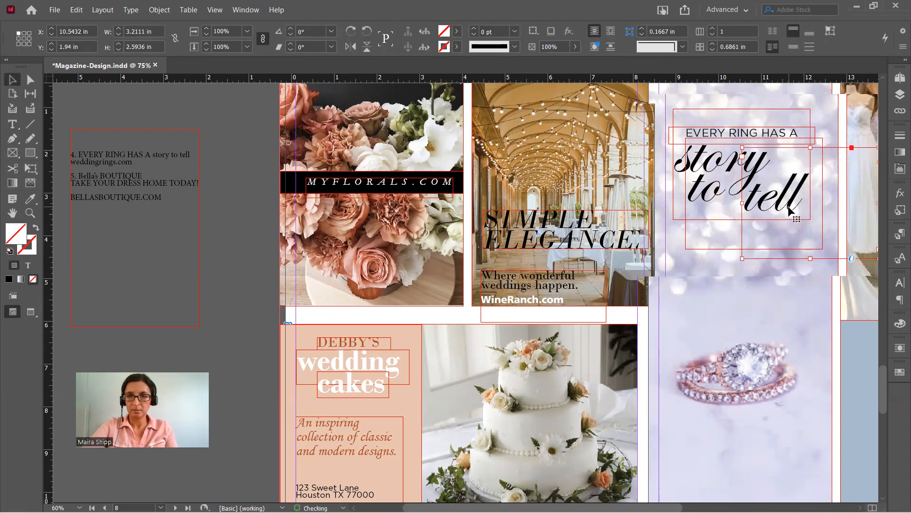
Preview the spread, then nudge EVERY RING HAS A up about 0.17 in, away from the script lettering.
{"action": "left_click", "coordinate": [251, 220]}
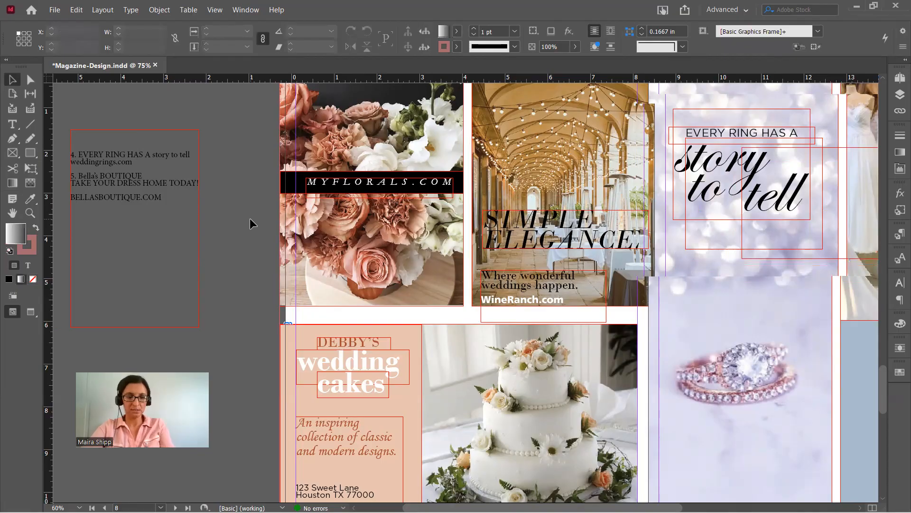
{"action": "key", "text": "shift+w"}
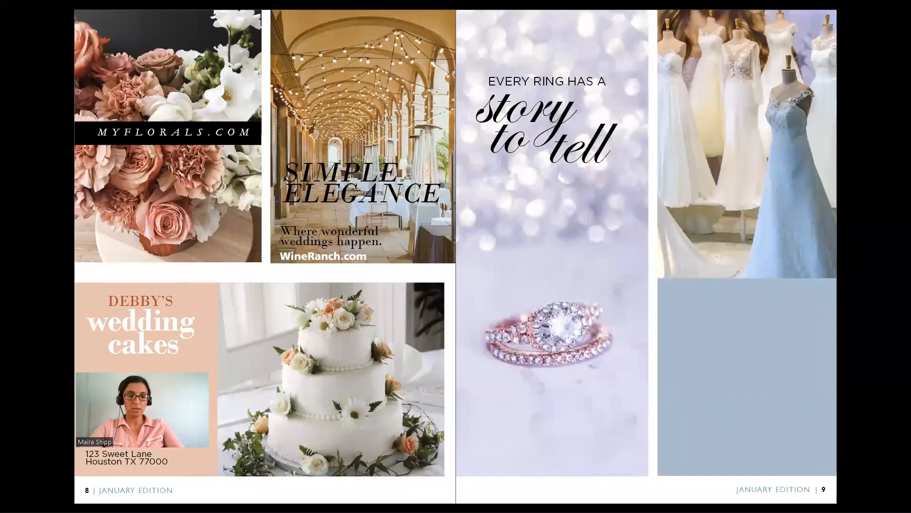
{"action": "key", "text": "Escape"}
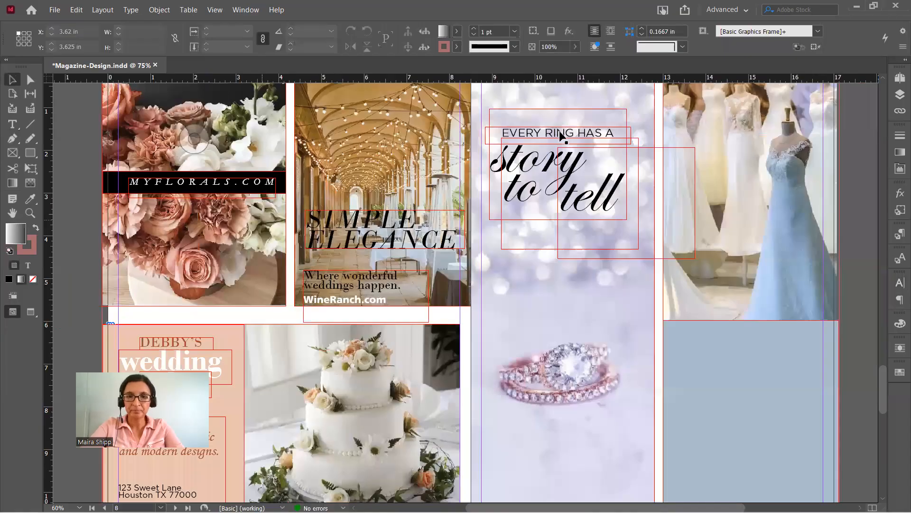
{"action": "left_click", "coordinate": [561, 137]}
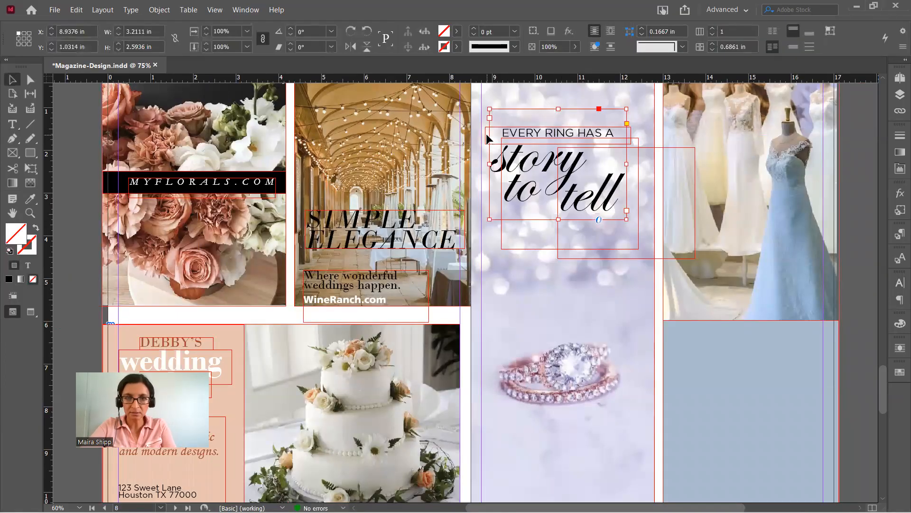
{"action": "left_click", "coordinate": [488, 138]}
{"action": "key", "text": "Up"}
{"action": "key", "text": "Up"}
{"action": "key", "text": "Up"}
{"action": "key", "text": "Up"}
{"action": "key", "text": "Up"}
{"action": "key", "text": "Up"}
{"action": "key", "text": "Up"}
{"action": "key", "text": "Up"}
{"action": "key", "text": "Up"}
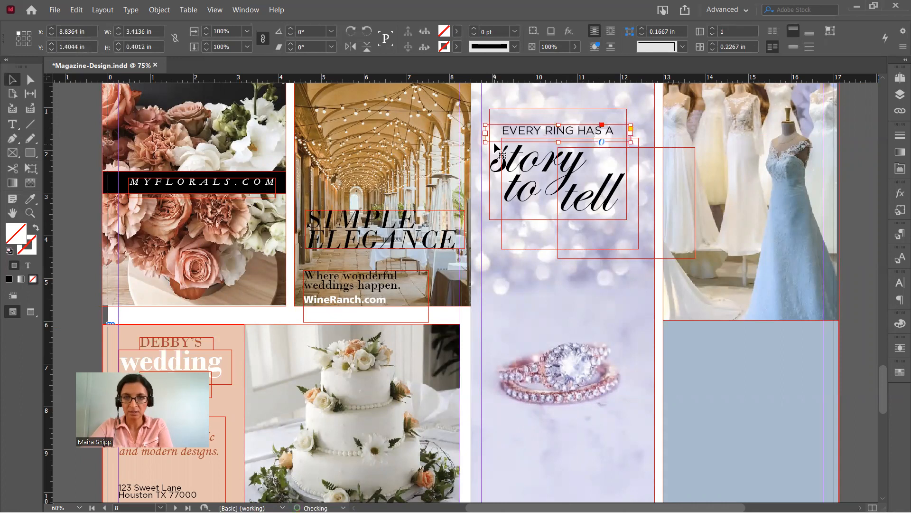
{"action": "key", "text": "Up"}
{"action": "key", "text": "Up"}
{"action": "key", "text": "Up"}
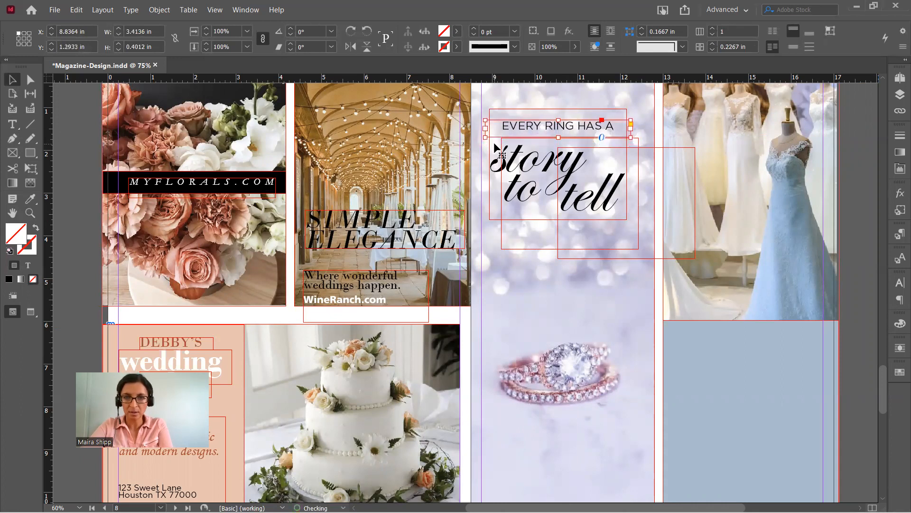
Copy weddingrings.com from the draft copy into a new text frame near the lower edge of the ring photo and select the pasted text.
{"action": "left_click", "coordinate": [81, 250]}
{"action": "left_click_drag", "start_coordinate": [184, 238], "coordinate": [385, 208]}
{"action": "left_click", "coordinate": [163, 141]}
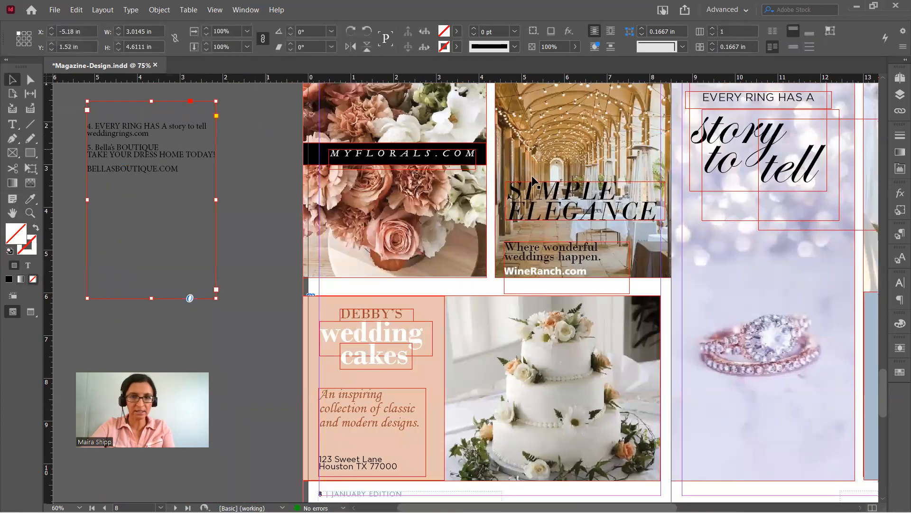
{"action": "left_click", "coordinate": [735, 100]}
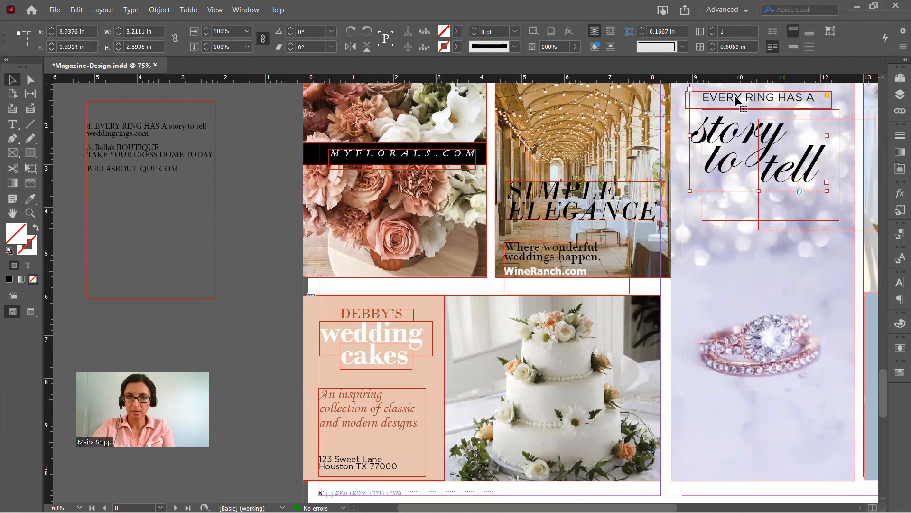
{"action": "double_click", "coordinate": [146, 127]}
{"action": "left_click_drag", "start_coordinate": [151, 134], "coordinate": [81, 137]}
{"action": "key", "text": "ctrl+c"}
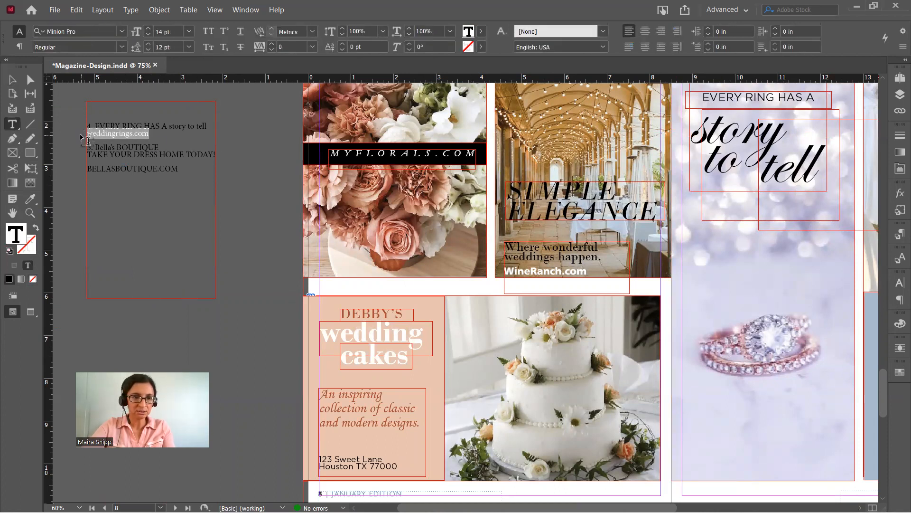
{"action": "left_click_drag", "start_coordinate": [686, 445], "coordinate": [846, 464]}
{"action": "key", "text": "ctrl+v"}
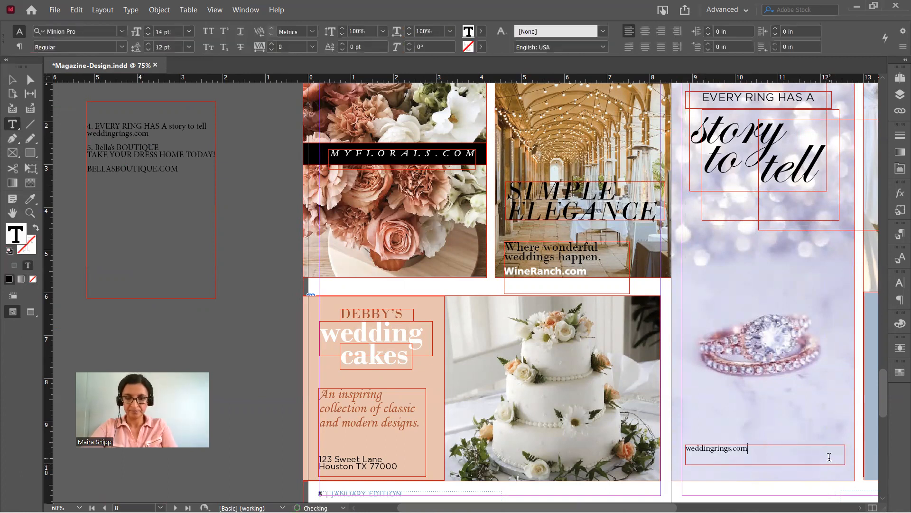
{"action": "left_click_drag", "start_coordinate": [756, 450], "coordinate": [684, 450]}
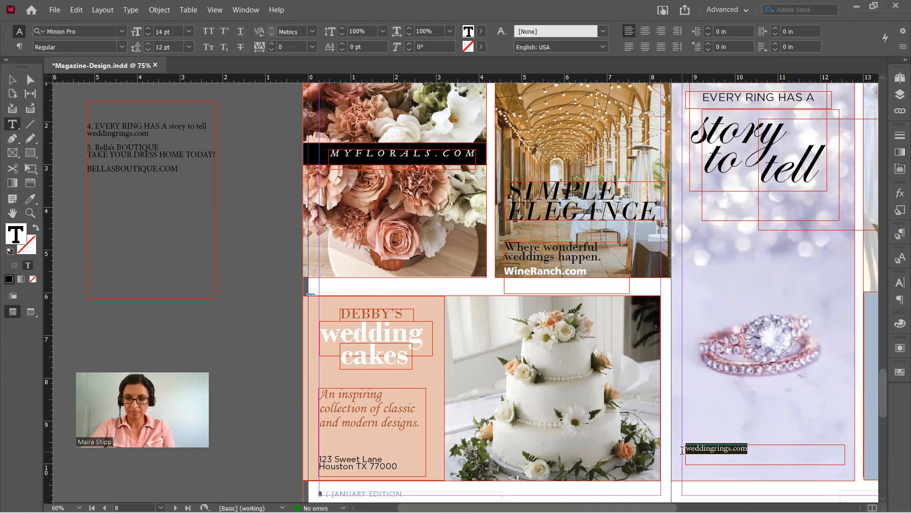
Centre weddingrings.com in its frame and change its font to Garamond.
{"action": "left_click", "coordinate": [896, 282]}
{"action": "left_click", "coordinate": [823, 277]}
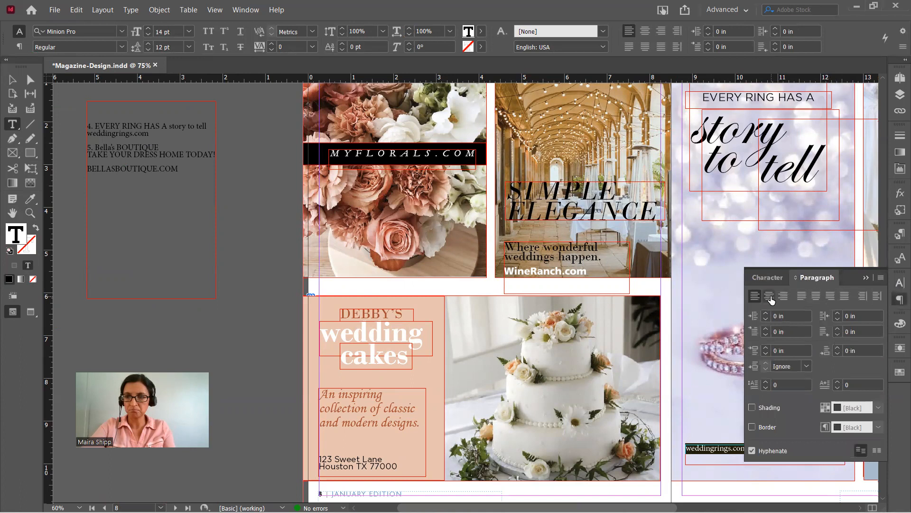
{"action": "left_click", "coordinate": [769, 296]}
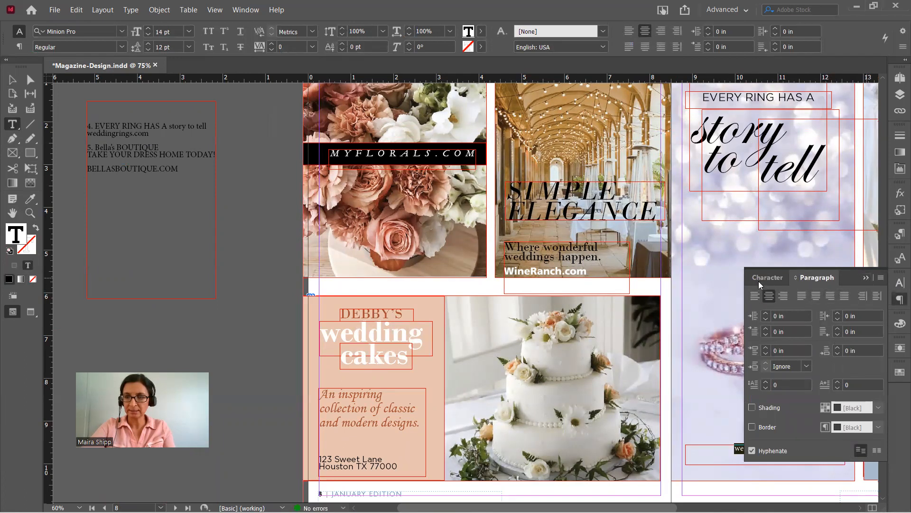
{"action": "left_click", "coordinate": [764, 277]}
{"action": "left_click", "coordinate": [880, 296]}
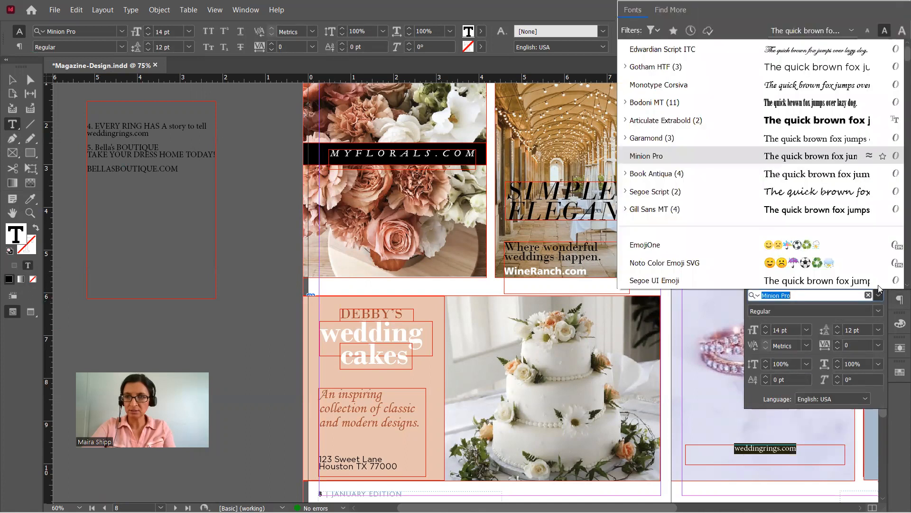
{"action": "left_click", "coordinate": [821, 138]}
Try weddingrings.com at 72 pt and 48 pt, settling on a font size of 24 pt.
{"action": "left_click", "coordinate": [806, 329]}
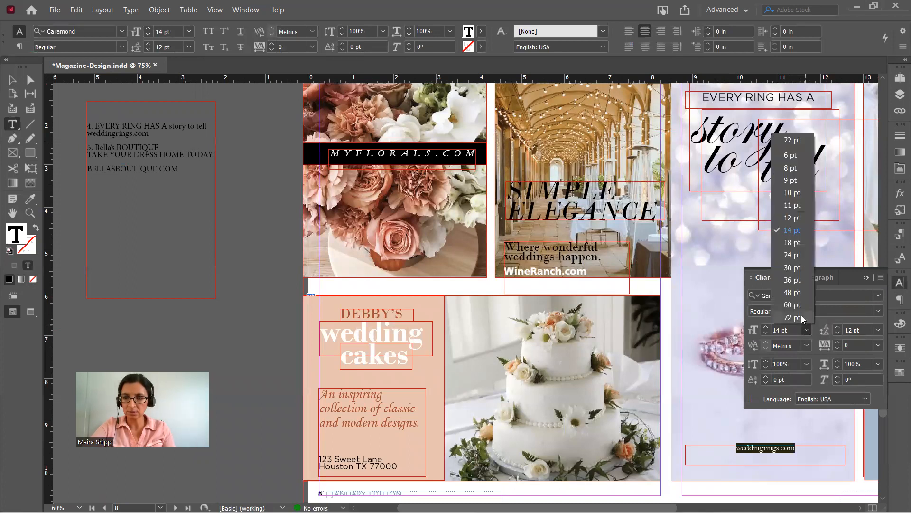
{"action": "left_click", "coordinate": [800, 313]}
{"action": "left_click", "coordinate": [806, 330]}
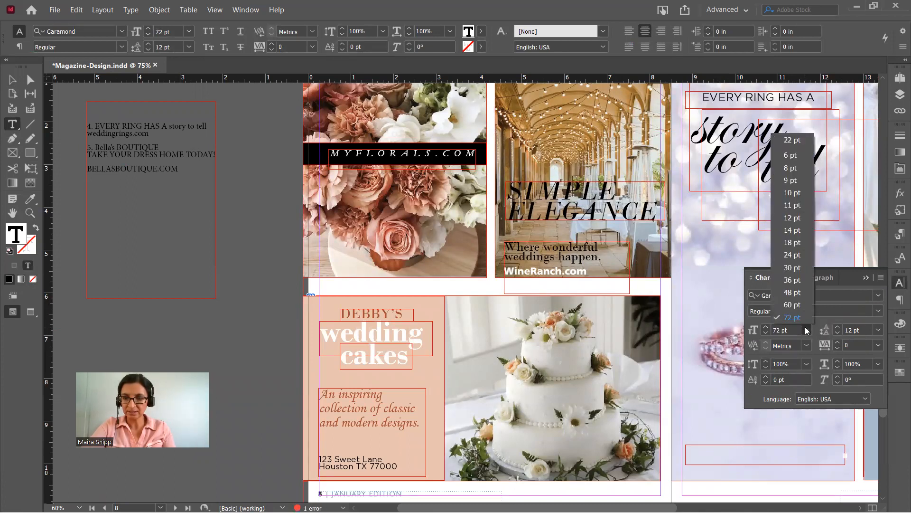
{"action": "left_click", "coordinate": [803, 292]}
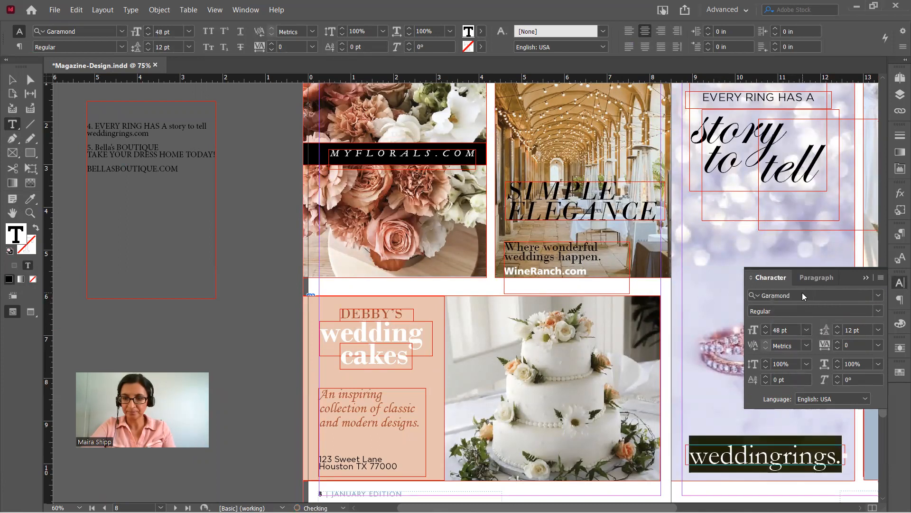
{"action": "left_click", "coordinate": [807, 330]}
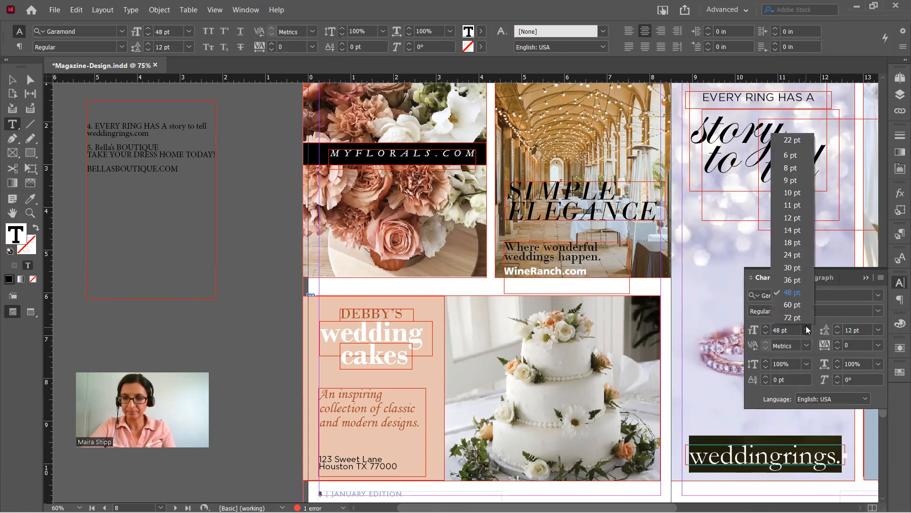
{"action": "left_click", "coordinate": [796, 255]}
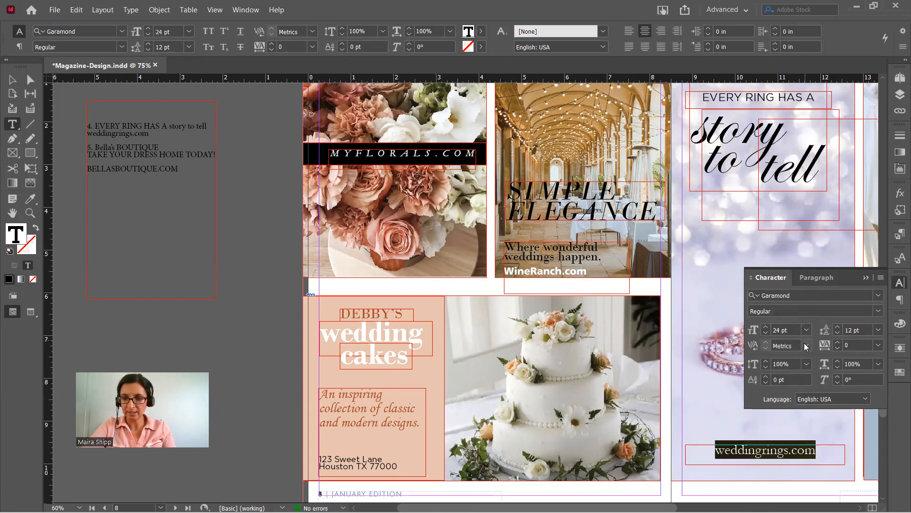
Make weddingrings.com bold and reduce its font size to 19 pt.
{"action": "left_click", "coordinate": [879, 312]}
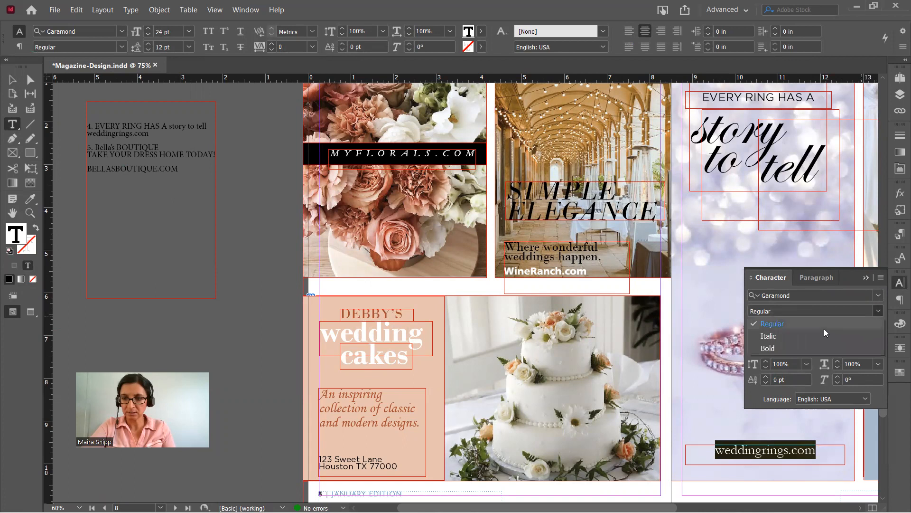
{"action": "left_click", "coordinate": [804, 344]}
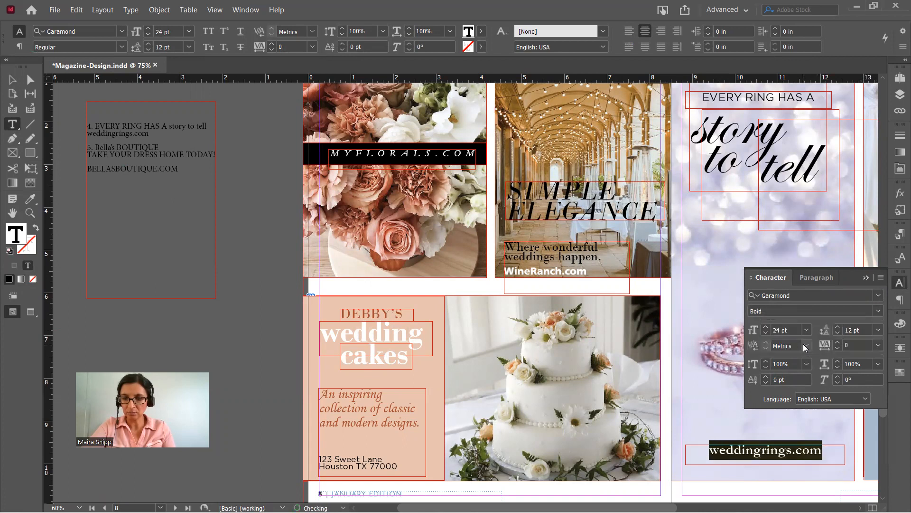
{"action": "left_click", "coordinate": [765, 333]}
{"action": "left_click", "coordinate": [765, 334]}
{"action": "left_click", "coordinate": [765, 333]}
{"action": "left_click", "coordinate": [766, 333]}
{"action": "left_click", "coordinate": [766, 333]}
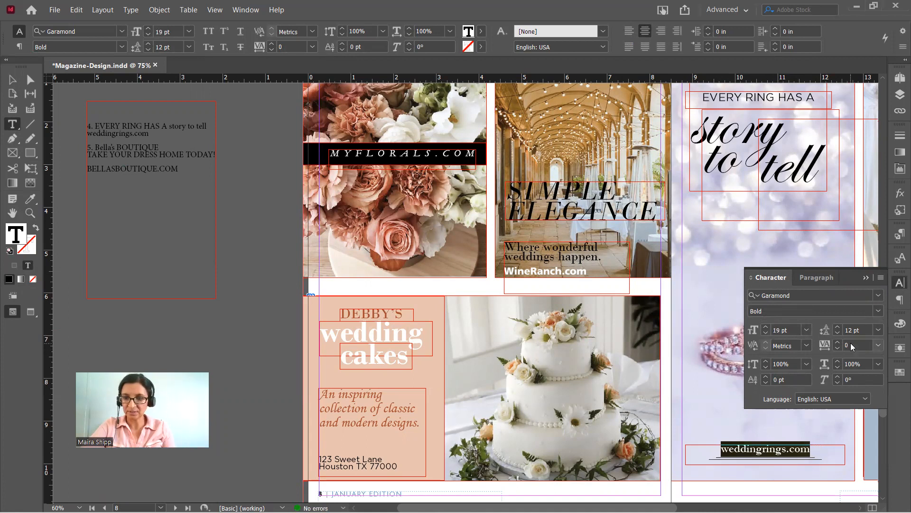
Try a tracking of 500 on weddingrings.com, then set it to 400 to keep the address on one line.
{"action": "left_click", "coordinate": [851, 344]}
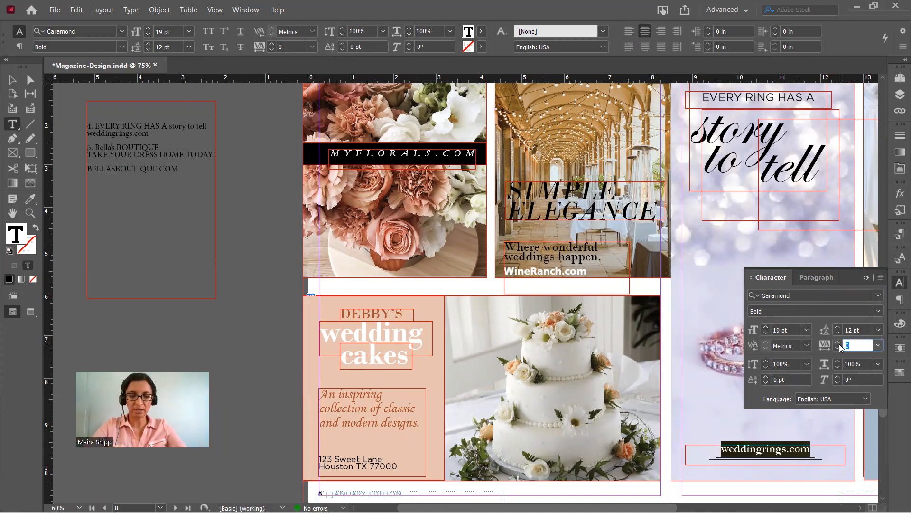
{"action": "type", "text": "500"}
{"action": "key", "text": "Return"}
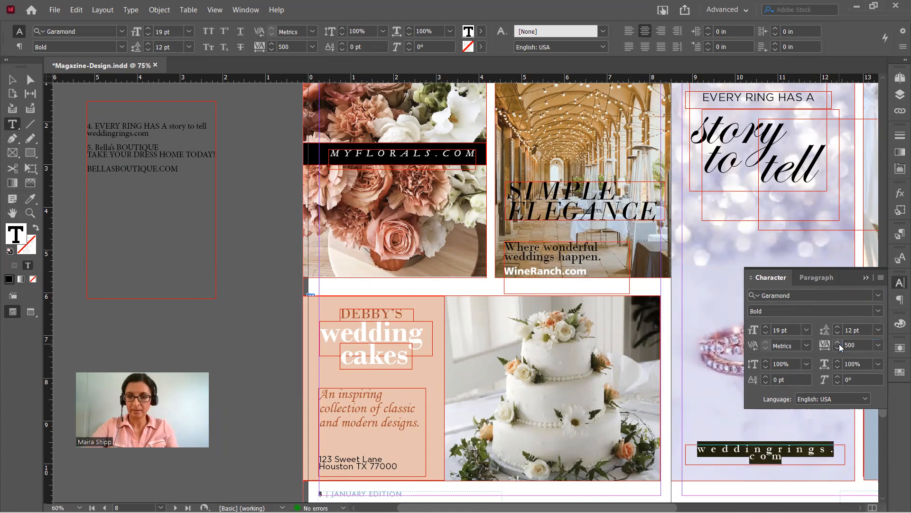
{"action": "left_click_drag", "start_coordinate": [855, 345], "coordinate": [844, 346]}
{"action": "type", "text": "400"}
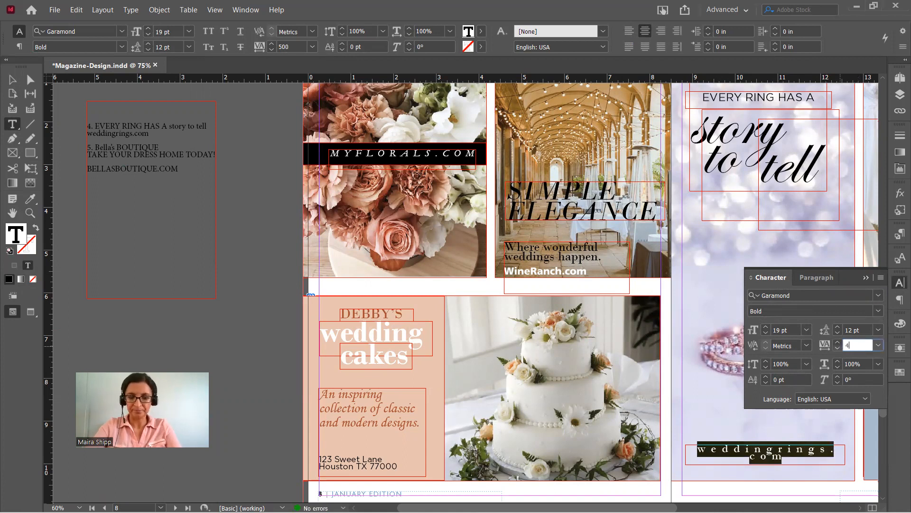
{"action": "key", "text": "Return"}
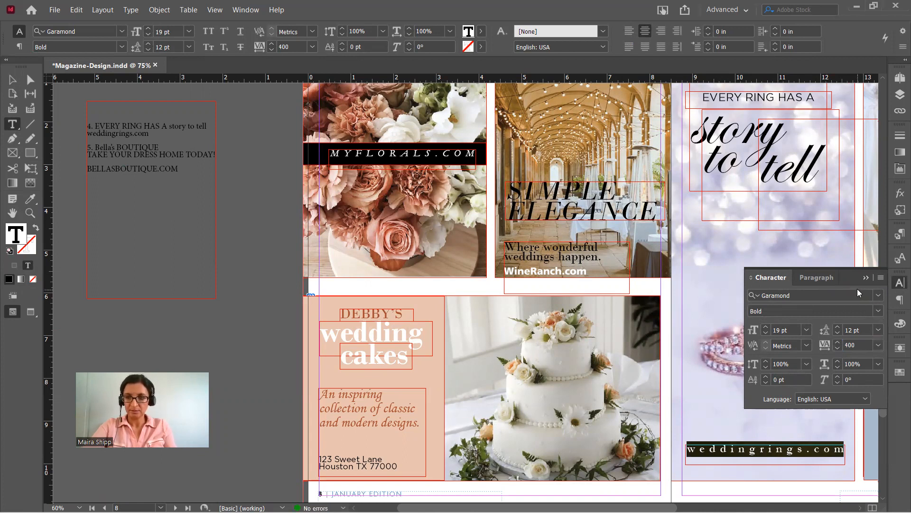
{"action": "left_click", "coordinate": [867, 277]}
Deselect the web address text, preview the finished ring ad within the spread, and return to the layout.
{"action": "left_click", "coordinate": [12, 81]}
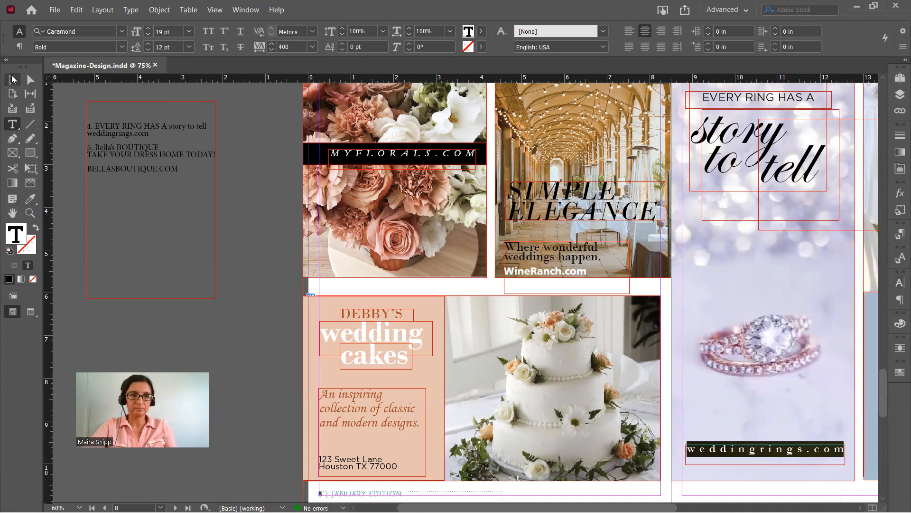
{"action": "left_click", "coordinate": [247, 201]}
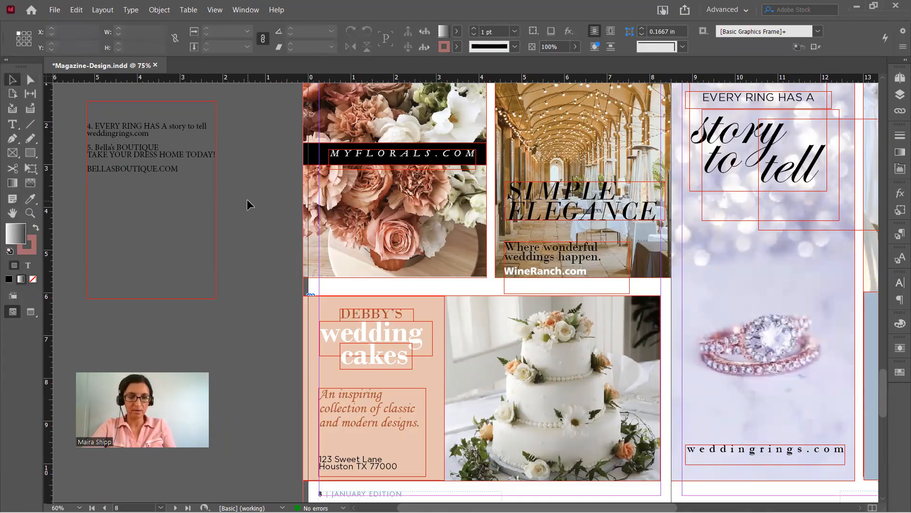
{"action": "key", "text": "shift+w"}
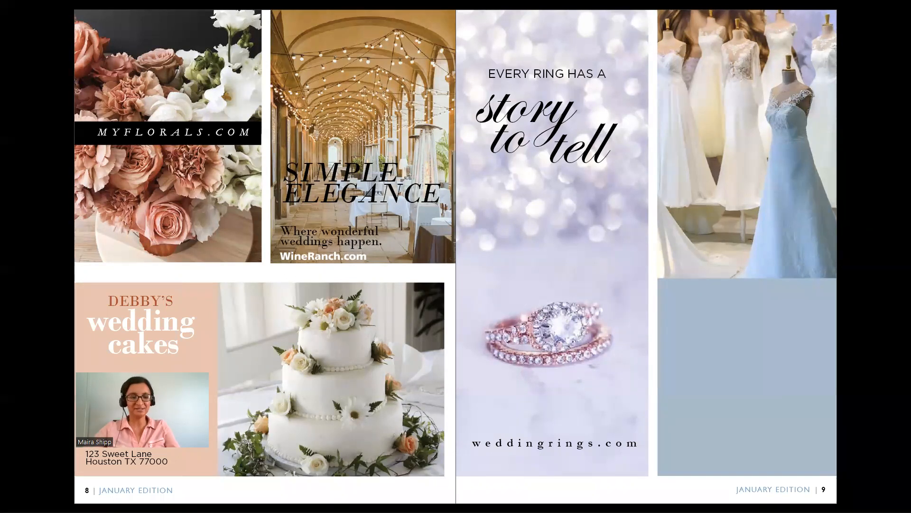
{"action": "key", "text": "Escape"}
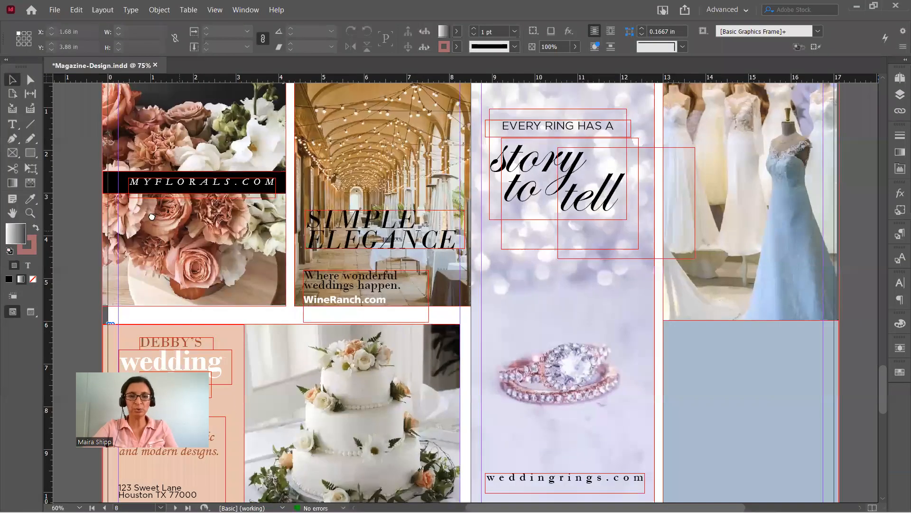
Delete the used ring ad copy and leading blank lines from the draft text, and resize its frame to about 4.04 by 1.42 in.
{"action": "left_click_drag", "start_coordinate": [152, 217], "coordinate": [313, 190]}
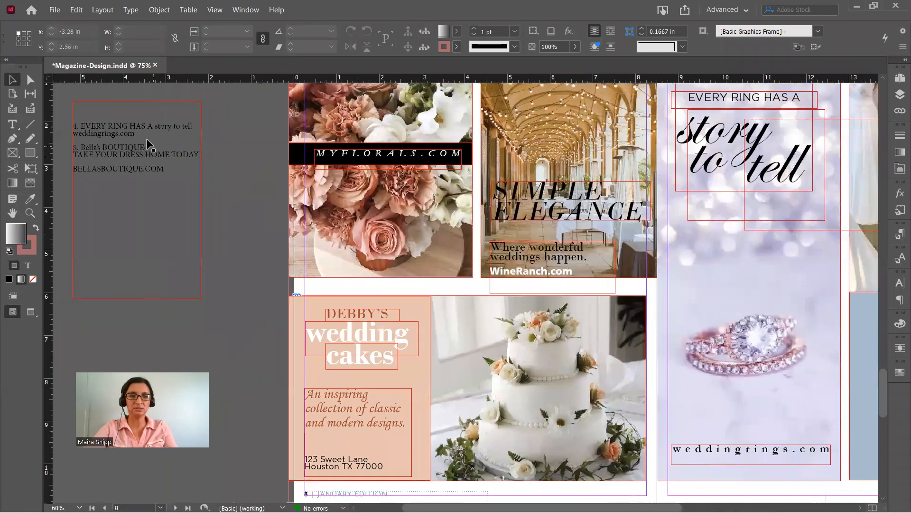
{"action": "double_click", "coordinate": [146, 133]}
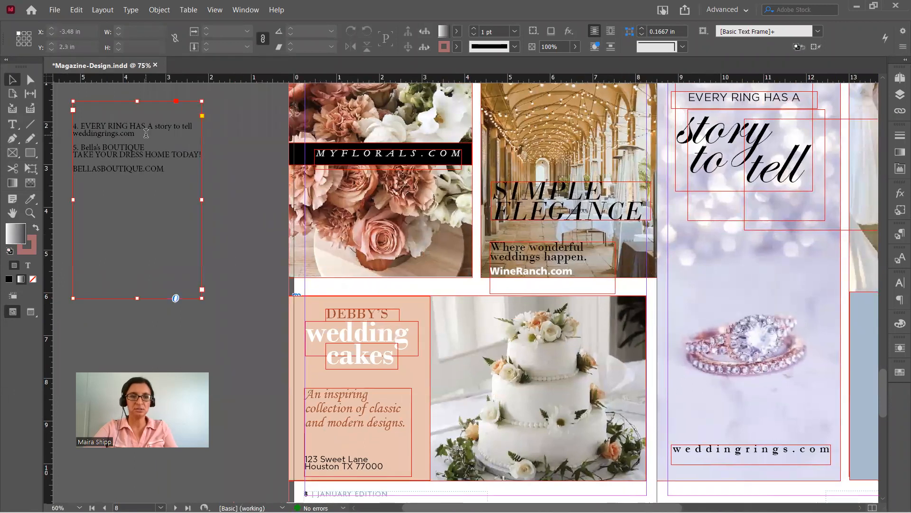
{"action": "left_click_drag", "start_coordinate": [146, 133], "coordinate": [75, 119]}
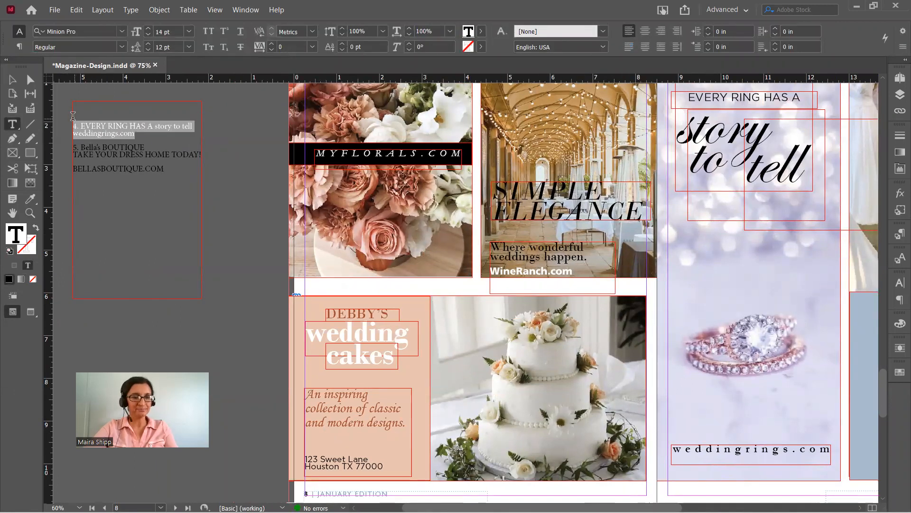
{"action": "key", "text": "BackSpace"}
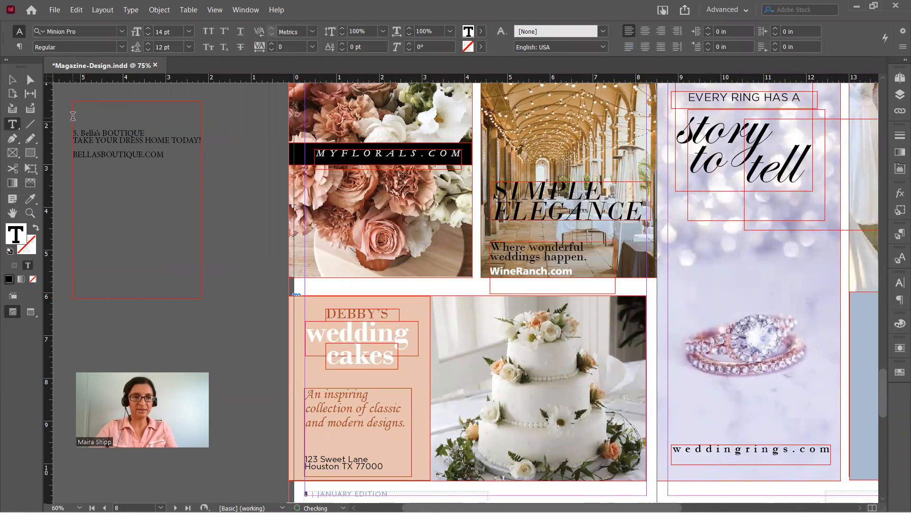
{"action": "key", "text": "BackSpace"}
{"action": "key", "text": "BackSpace"}
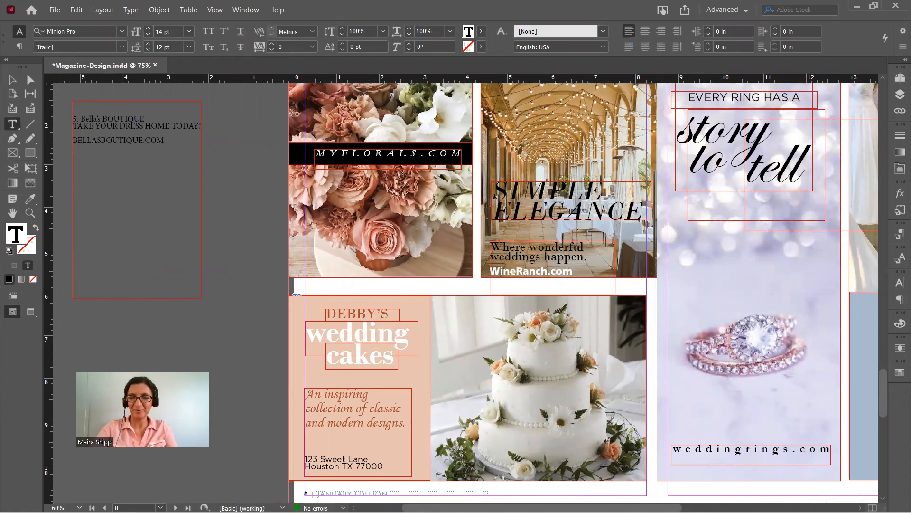
{"action": "key", "text": "BackSpace"}
{"action": "key", "text": "BackSpace"}
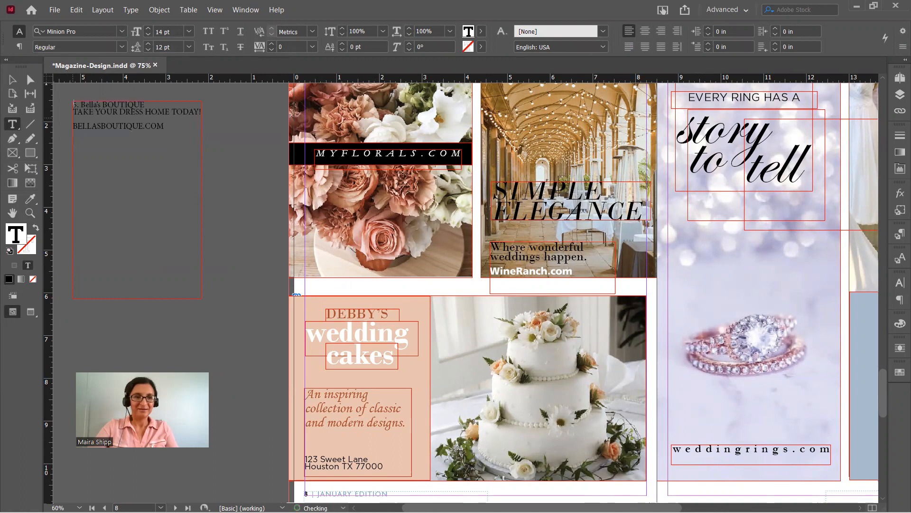
{"action": "left_click", "coordinate": [12, 80]}
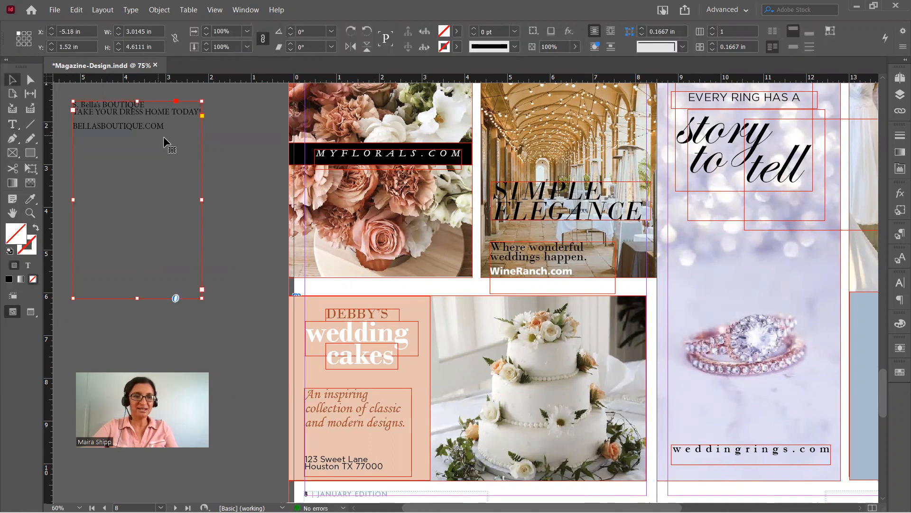
{"action": "left_click_drag", "start_coordinate": [200, 291], "coordinate": [245, 161]}
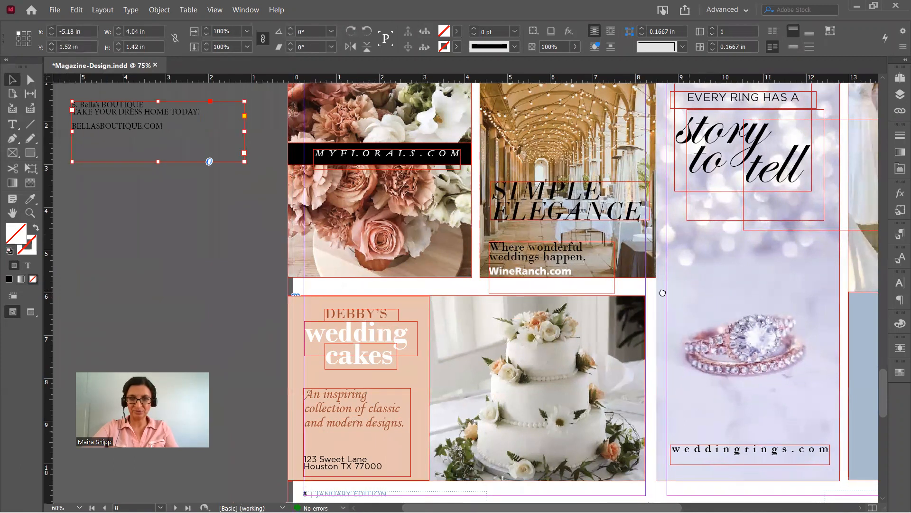
Move the tell frame onto the blue block below the dresses photo and replace its text with Bella's.
{"action": "scroll", "coordinate": [655, 265], "scroll_direction": "right", "scroll_amount": 3}
{"action": "left_click", "coordinate": [621, 178]}
{"action": "scroll", "coordinate": [622, 177], "scroll_direction": "right", "scroll_amount": 1}
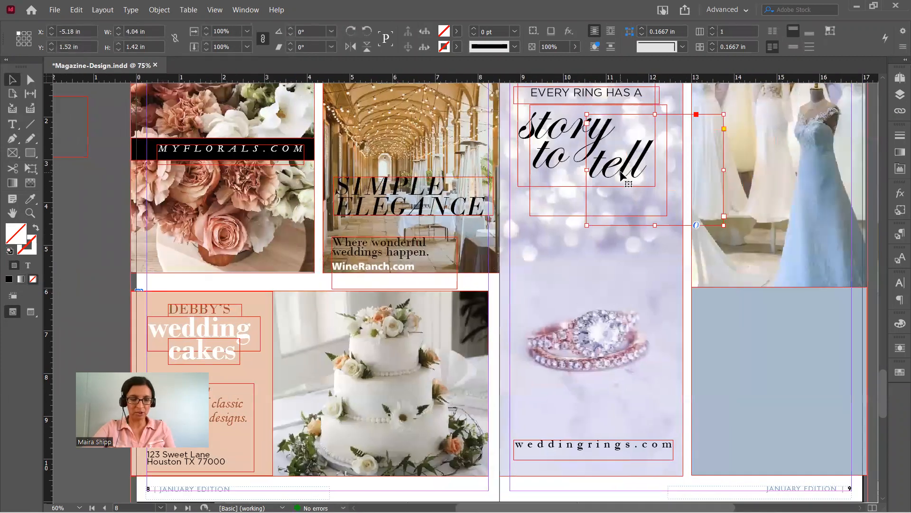
{"action": "left_click_drag", "start_coordinate": [622, 175], "coordinate": [695, 328]}
{"action": "double_click", "coordinate": [751, 328]}
{"action": "type", "text": "B"}
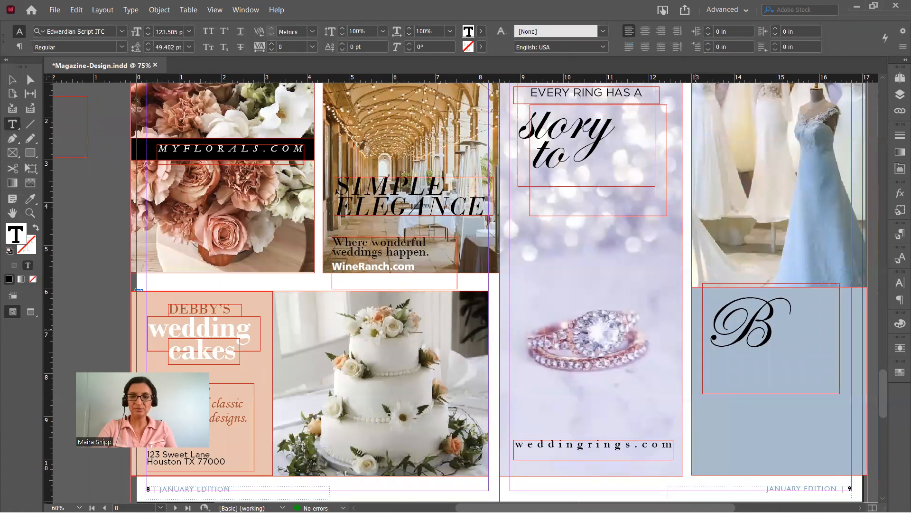
{"action": "type", "text": "ell"}
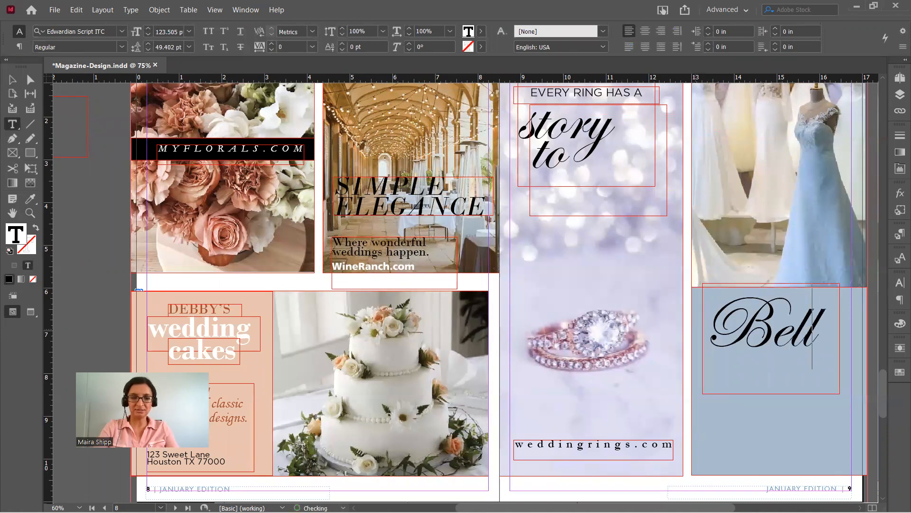
{"action": "type", "text": "a'"}
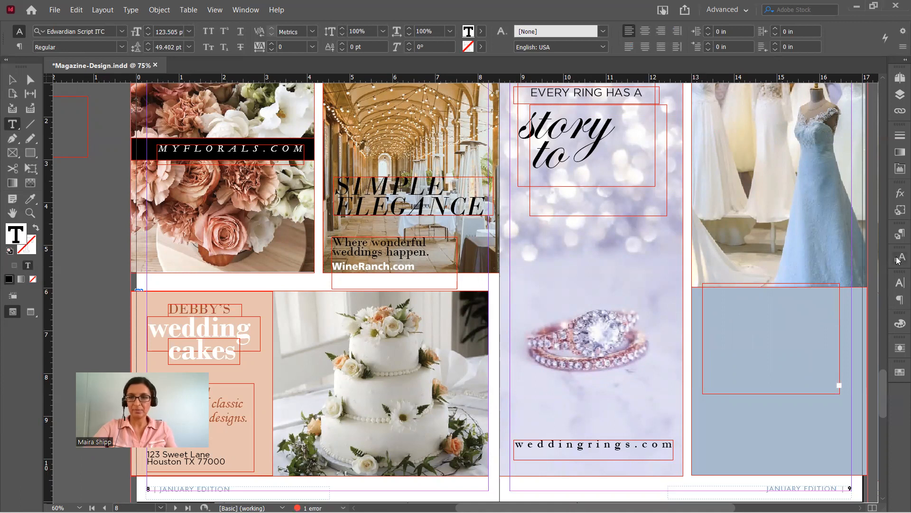
Resize the Bella's frame to about 3.49 by 1.47 in so the whole word fits.
{"action": "left_click", "coordinate": [13, 80]}
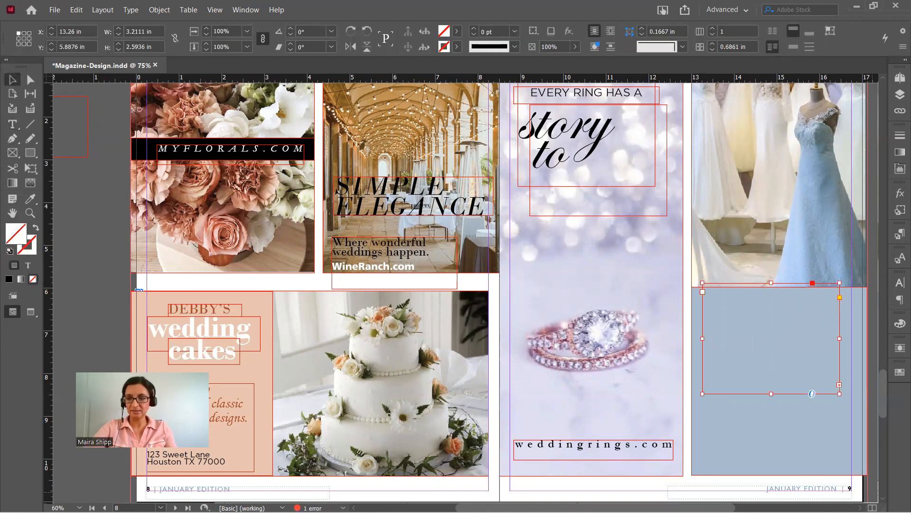
{"action": "left_click_drag", "start_coordinate": [840, 393], "coordinate": [862, 400]}
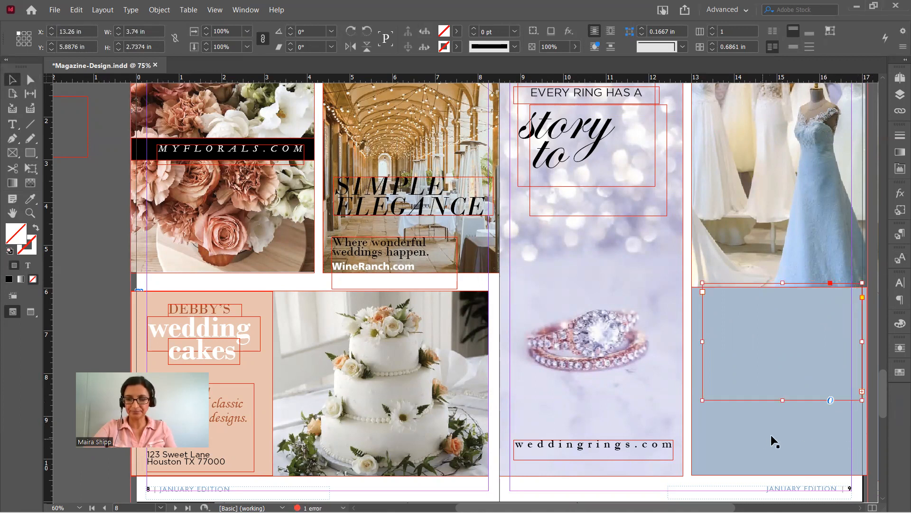
{"action": "scroll", "coordinate": [773, 431], "scroll_direction": "right", "scroll_amount": 5}
{"action": "left_click_drag", "start_coordinate": [728, 391], "coordinate": [718, 338]}
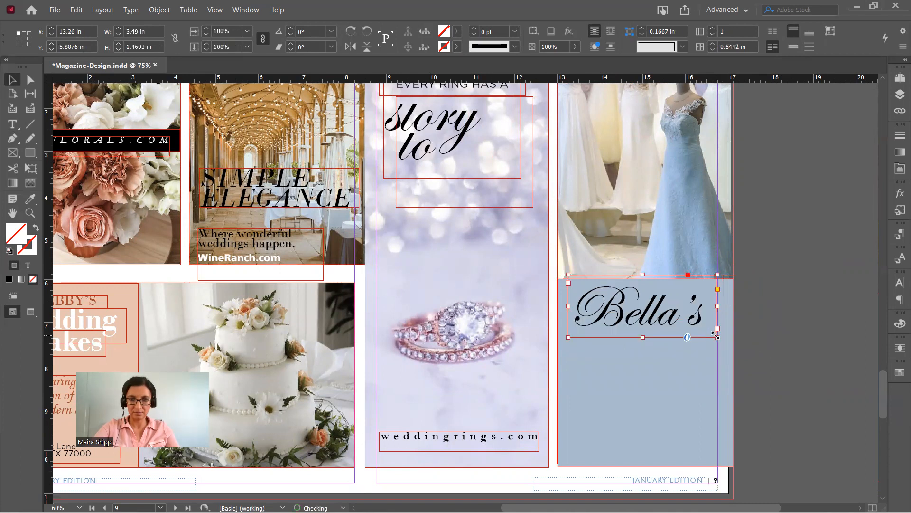
Move the Bella's Boutique draft copy frame from the pasteboard beside page 8 to the pasteboard beside page 9.
{"action": "left_click", "coordinate": [763, 340]}
{"action": "left_click_drag", "start_coordinate": [425, 371], "coordinate": [694, 418]}
{"action": "left_click", "coordinate": [167, 184]}
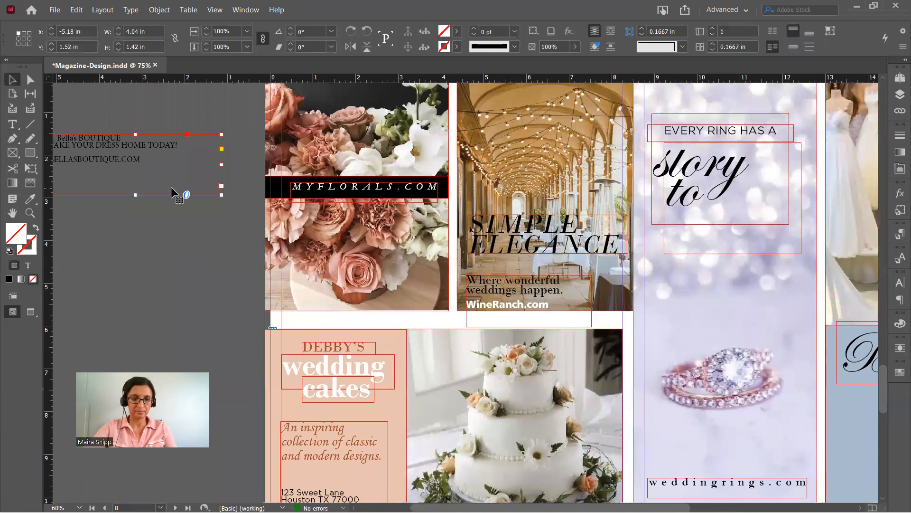
{"action": "key", "text": "Delete"}
{"action": "left_click_drag", "start_coordinate": [423, 266], "coordinate": [254, 249]}
{"action": "left_click_drag", "start_coordinate": [451, 258], "coordinate": [365, 258]}
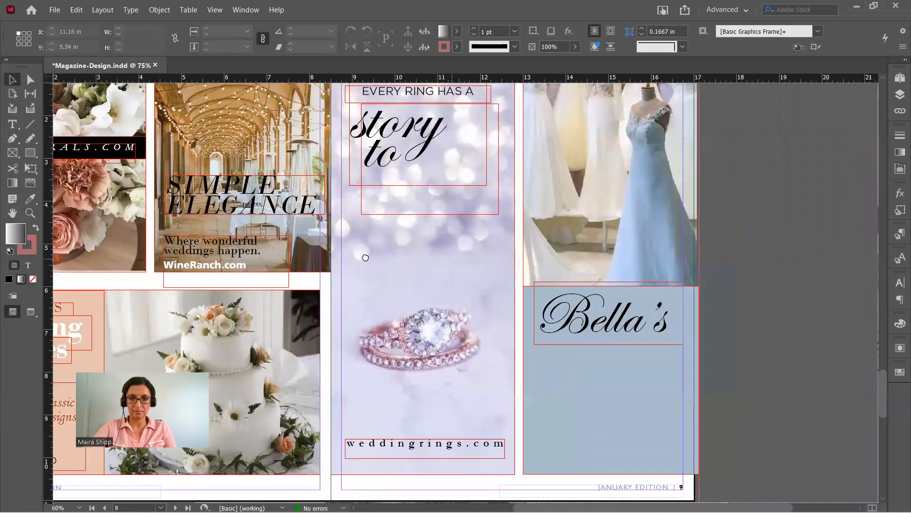
{"action": "key", "text": "ctrl+v"}
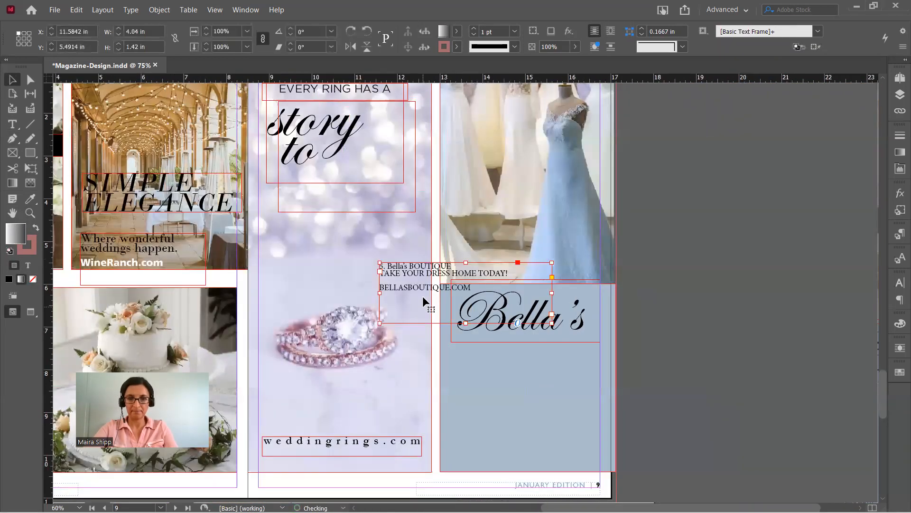
{"action": "left_click_drag", "start_coordinate": [422, 296], "coordinate": [693, 257]}
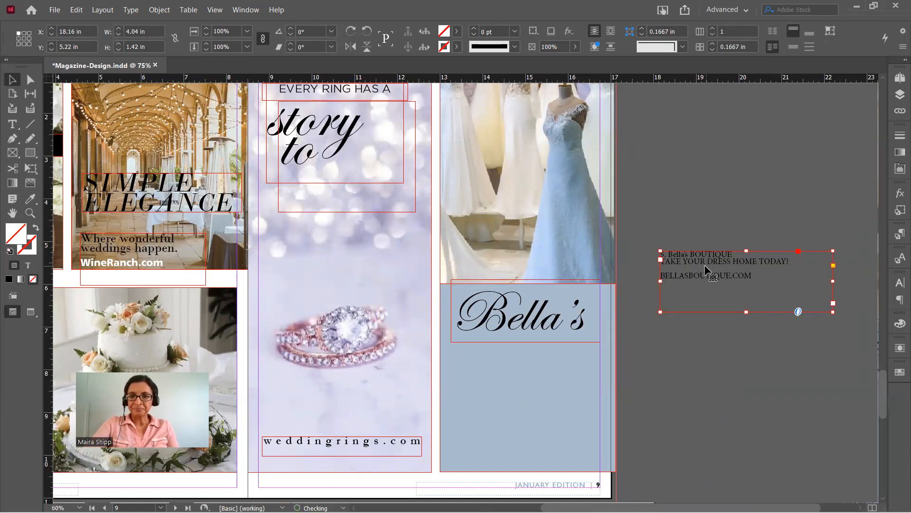
Cut BOUTIQUE from the draft copy and paste it into a new text frame about 2.94 by 0.61 in below Bella's.
{"action": "double_click", "coordinate": [734, 255]}
{"action": "left_click_drag", "start_coordinate": [737, 253], "coordinate": [694, 251]}
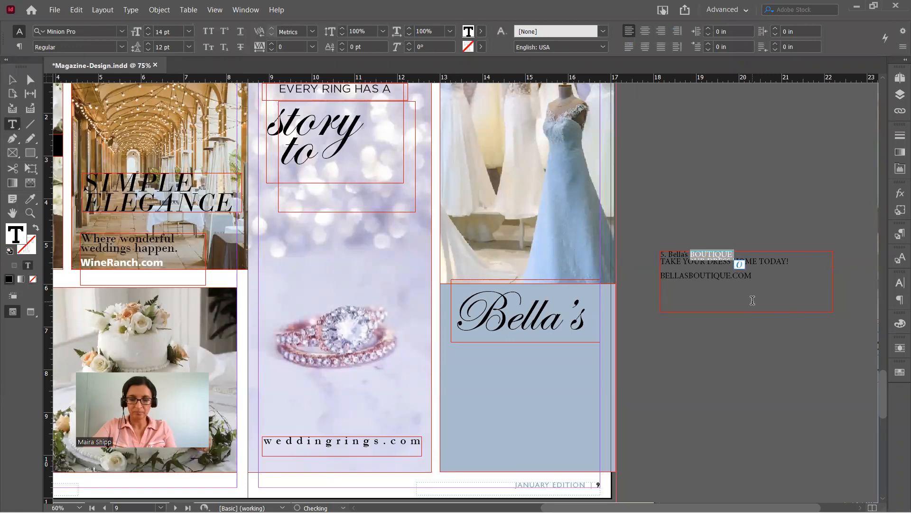
{"action": "key", "text": "Escape"}
{"action": "key", "text": "ctrl+x"}
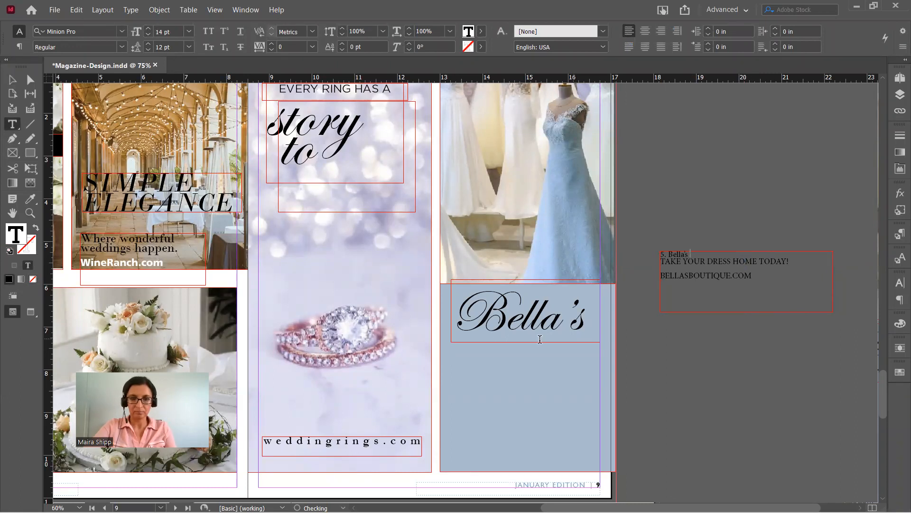
{"action": "left_click_drag", "start_coordinate": [458, 347], "coordinate": [583, 372]}
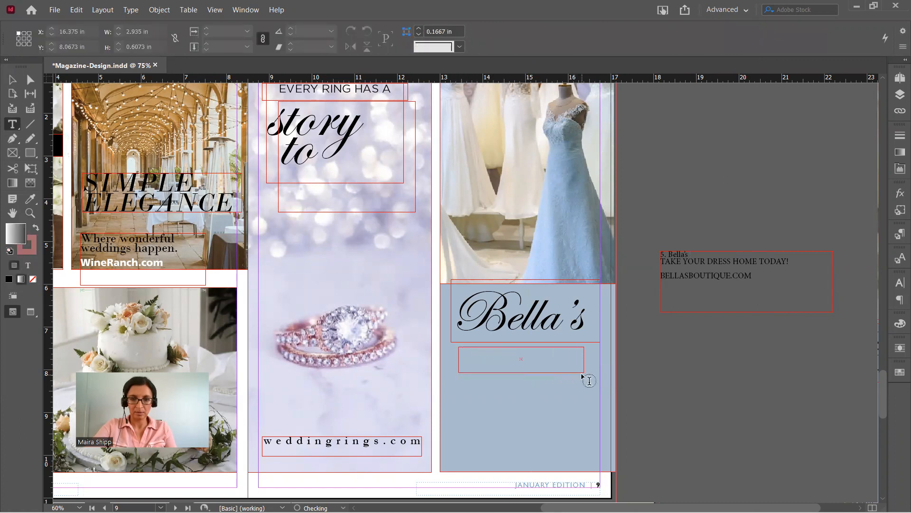
{"action": "key", "text": "ctrl+v"}
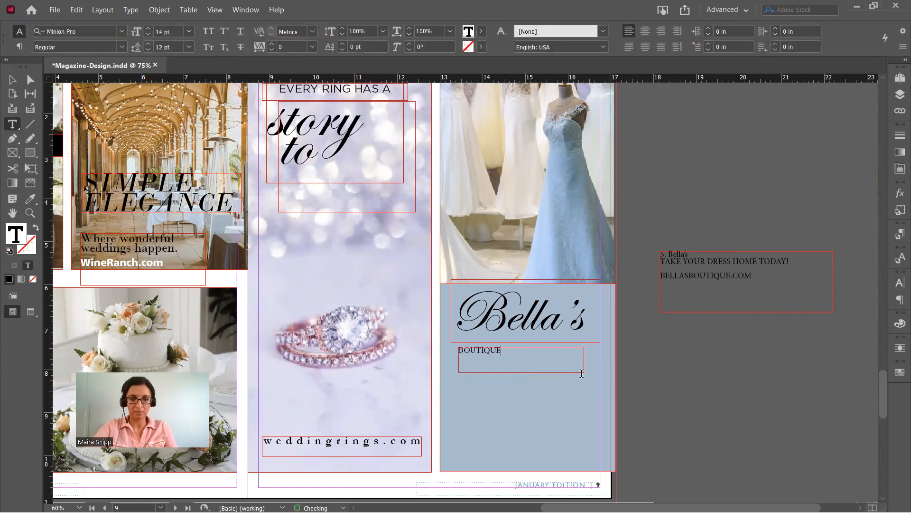
Set the BOUTIQUE text in Garamond Bold.
{"action": "key", "text": "ctrl+a"}
{"action": "left_click", "coordinate": [899, 284]}
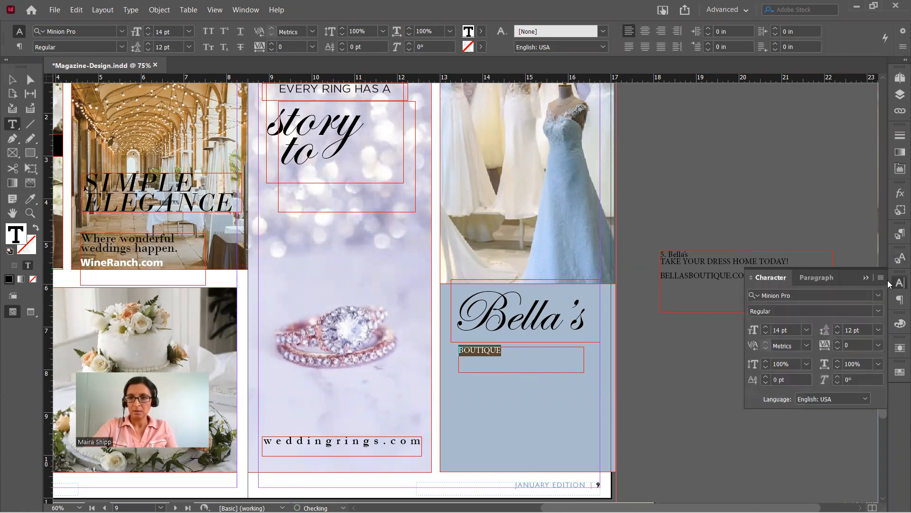
{"action": "left_click", "coordinate": [880, 296]}
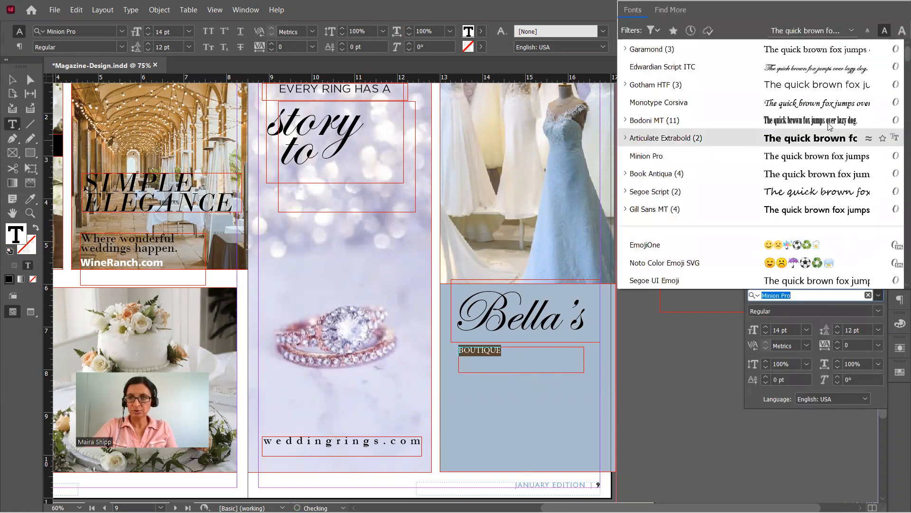
{"action": "left_click", "coordinate": [824, 51]}
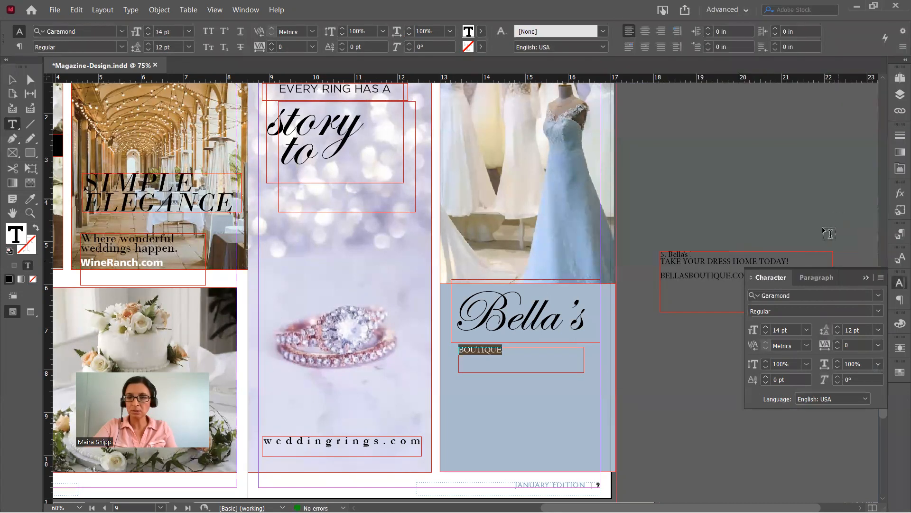
{"action": "left_click", "coordinate": [880, 309]}
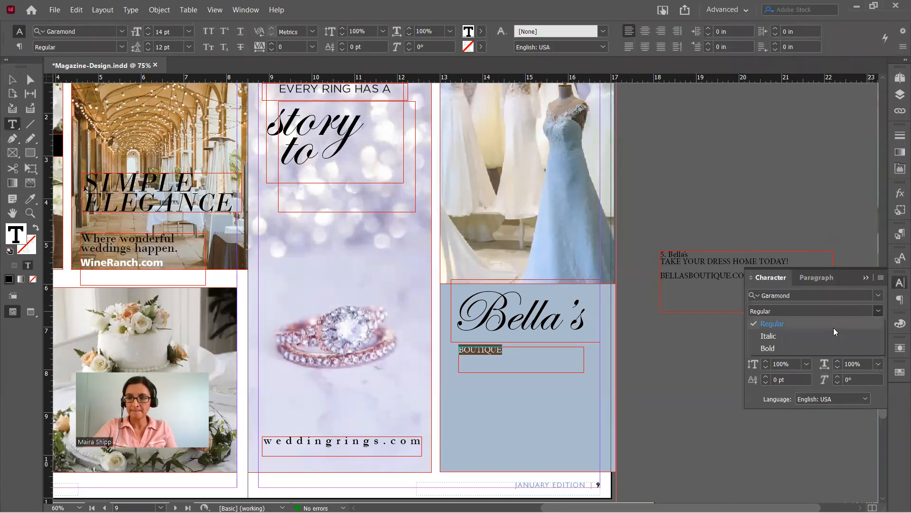
{"action": "left_click", "coordinate": [799, 348]}
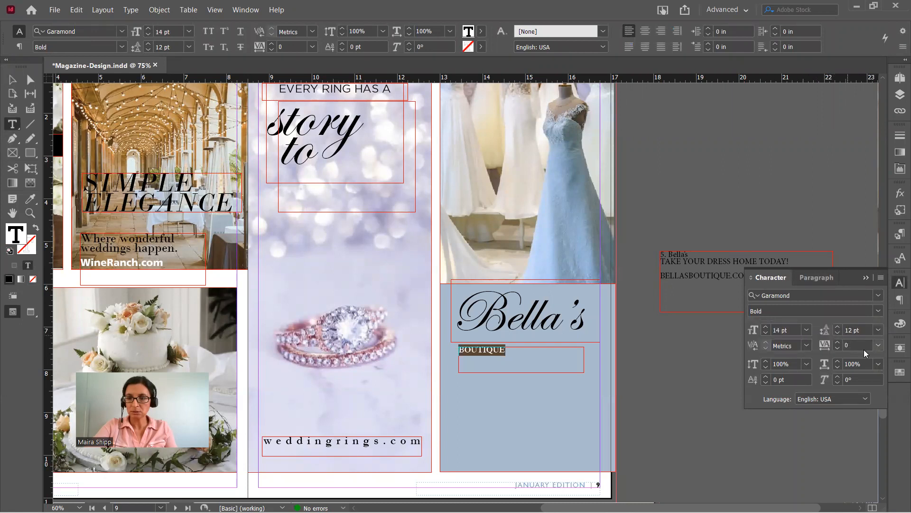
Set the tracking of BOUTIQUE to 300 and scale its frame with the text to about 3.20 by 0.56 in.
{"action": "left_click", "coordinate": [879, 349]}
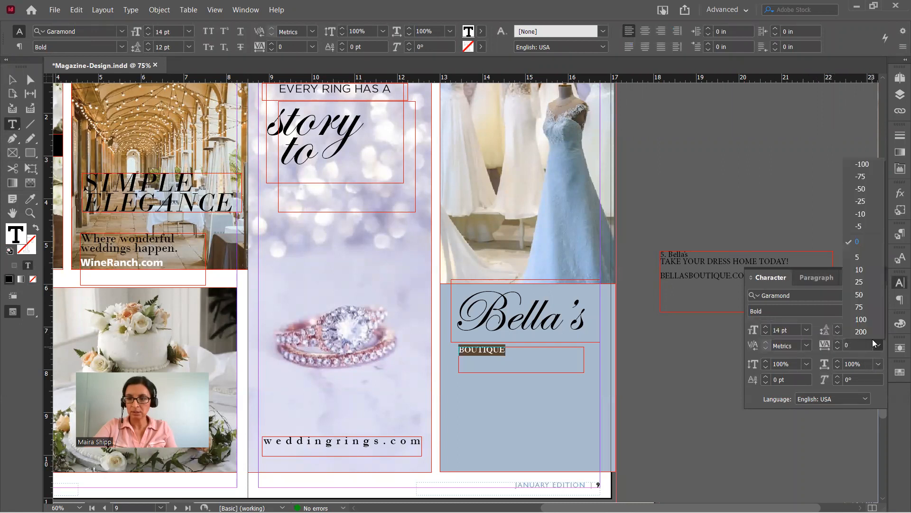
{"action": "left_click", "coordinate": [872, 331]}
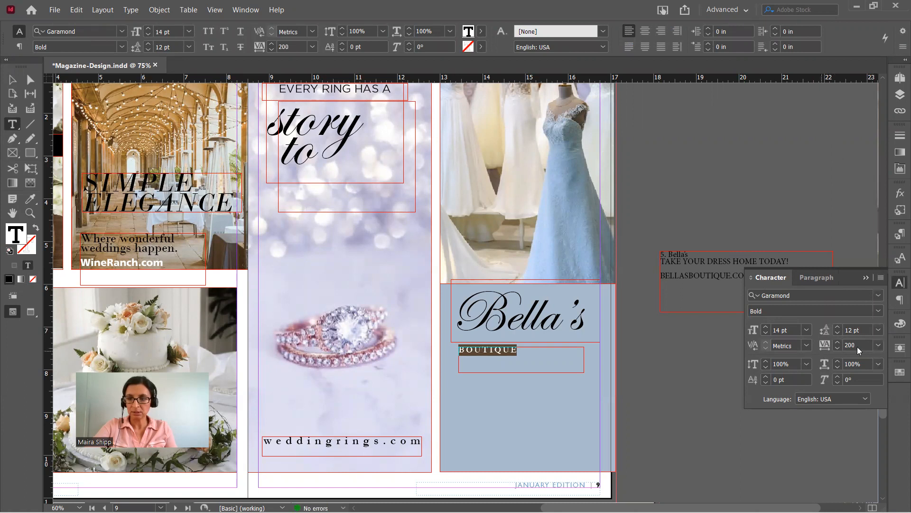
{"action": "left_click", "coordinate": [857, 346]}
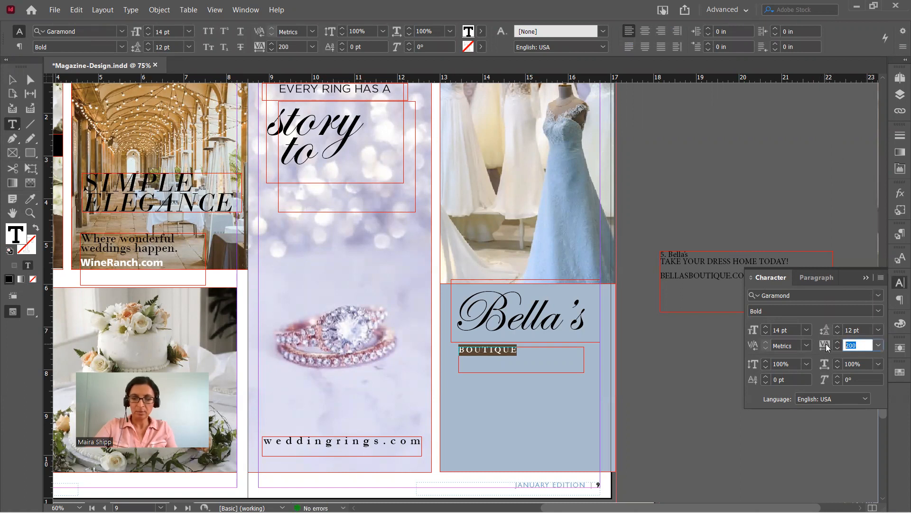
{"action": "type", "text": "300"}
{"action": "key", "text": "Return"}
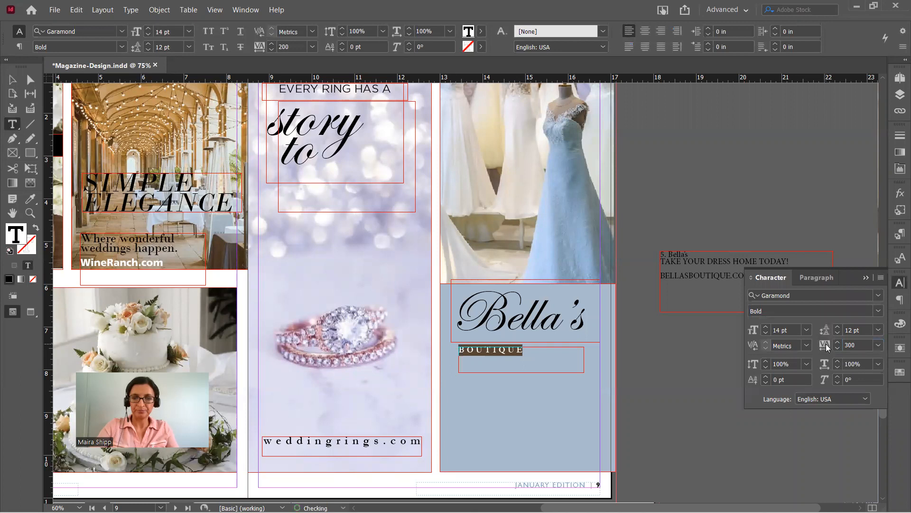
{"action": "left_click", "coordinate": [16, 79]}
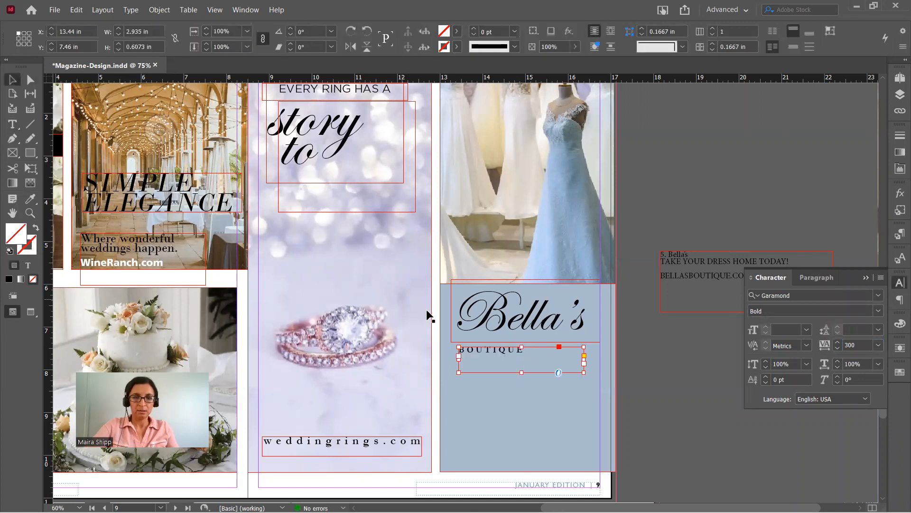
{"action": "left_click_drag", "start_coordinate": [584, 373], "coordinate": [566, 369]}
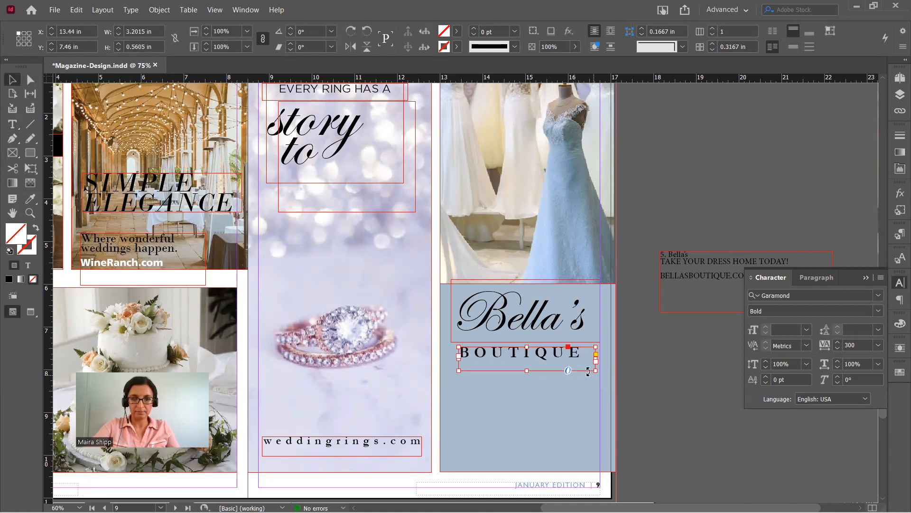
Color the Bella's text with the Paper swatch.
{"action": "left_click", "coordinate": [541, 327]}
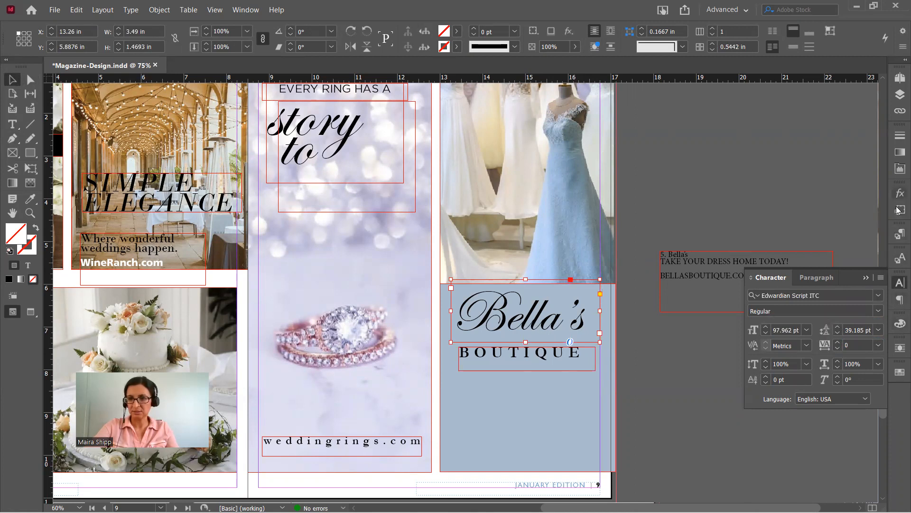
{"action": "left_click", "coordinate": [900, 374]}
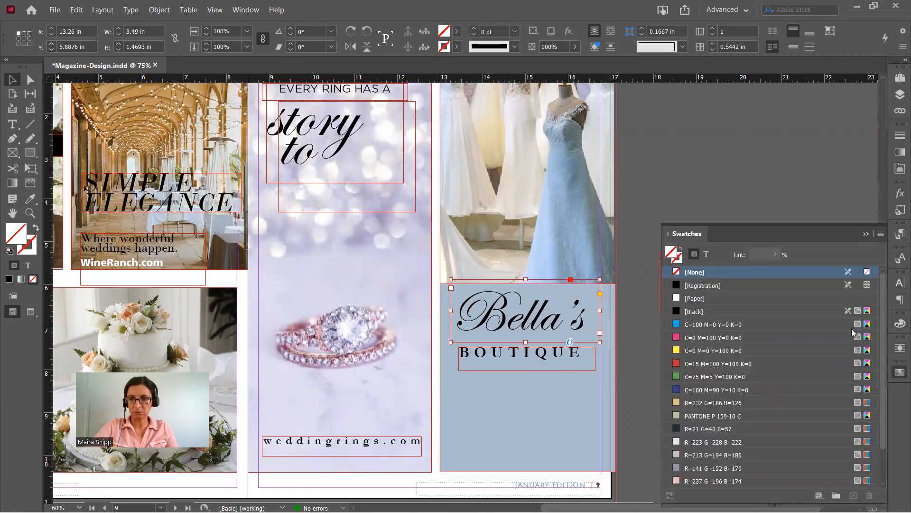
{"action": "left_click", "coordinate": [706, 254]}
{"action": "left_click", "coordinate": [715, 285]}
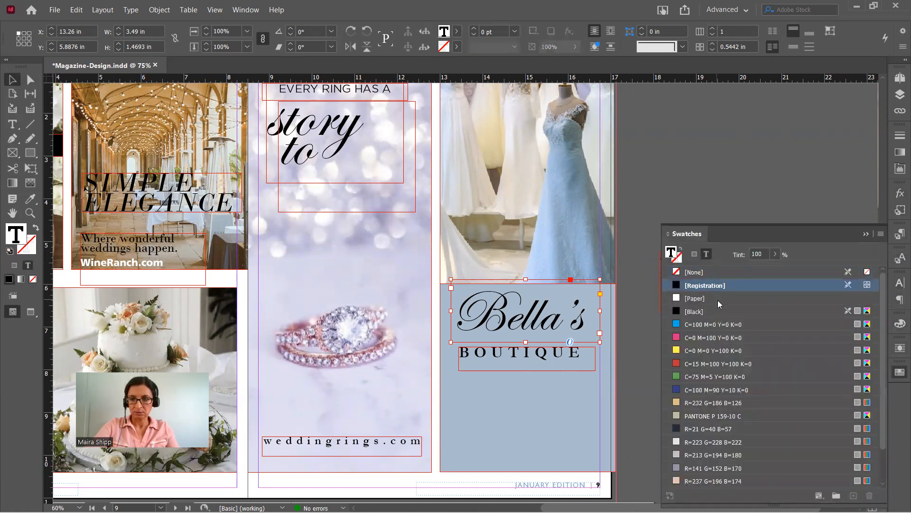
{"action": "left_click", "coordinate": [717, 298]}
{"action": "left_click", "coordinate": [865, 233]}
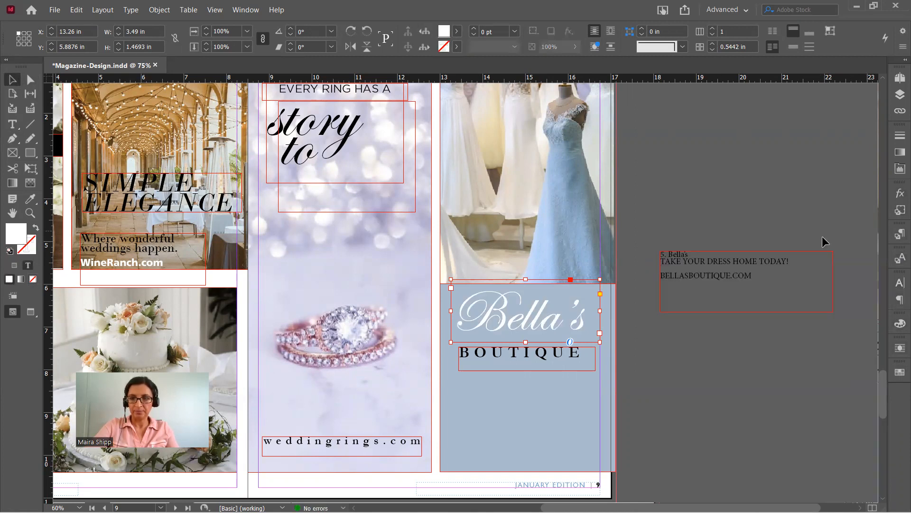
Tuck BOUTIQUE under the end of Bella's, scaled to about 2.22 by 0.39 in, and preview the spread before returning to the layout.
{"action": "left_click_drag", "start_coordinate": [563, 352], "coordinate": [562, 340]}
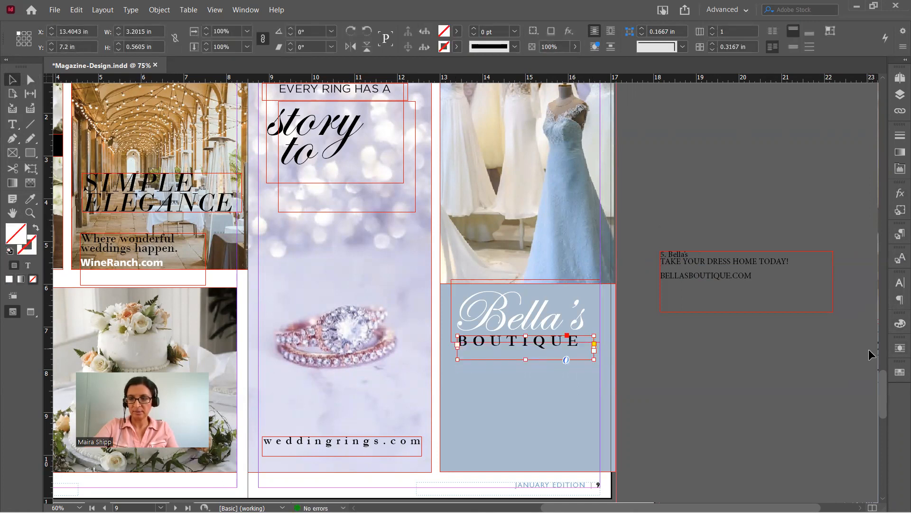
{"action": "mouse_move", "coordinate": [594, 359]}
{"action": "left_mouse_down"}
{"action": "mouse_move", "coordinate": [551, 341]}
{"action": "mouse_move", "coordinate": [542, 346]}
{"action": "mouse_move", "coordinate": [584, 349]}
{"action": "left_mouse_up"}
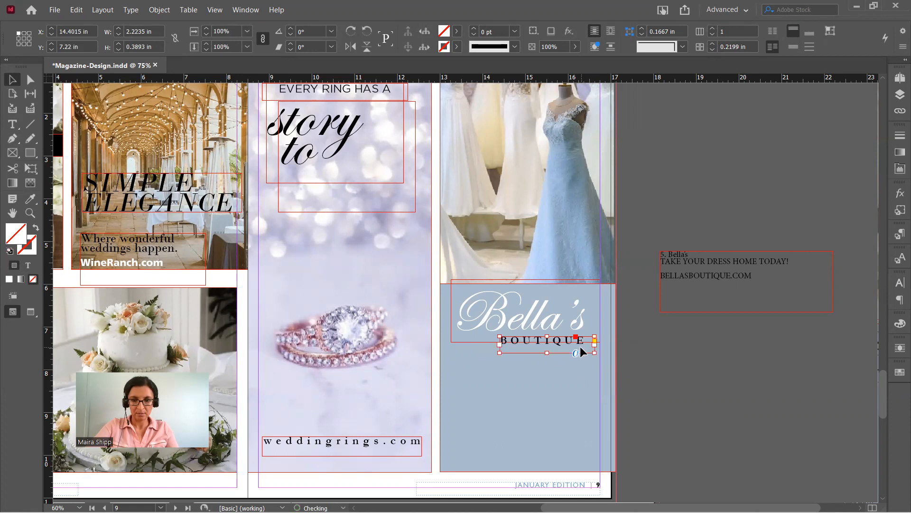
{"action": "left_click", "coordinate": [683, 359]}
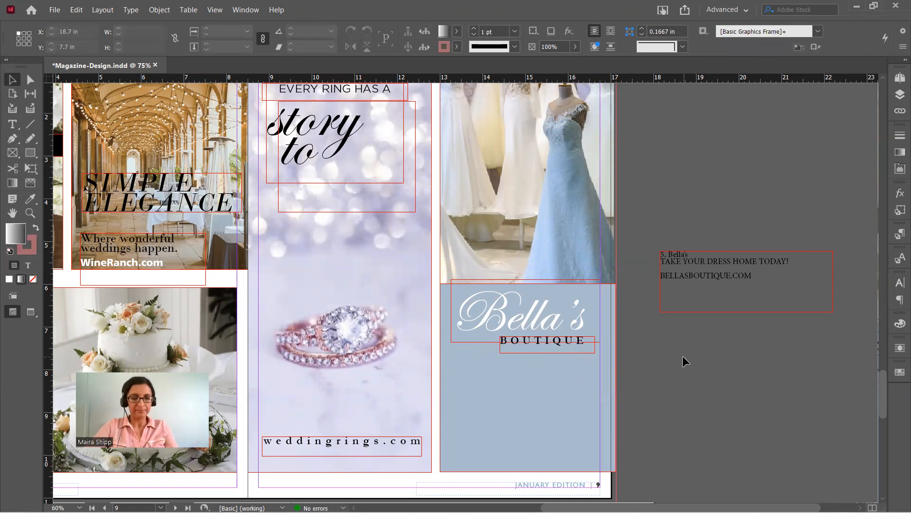
{"action": "key", "text": "shift+w"}
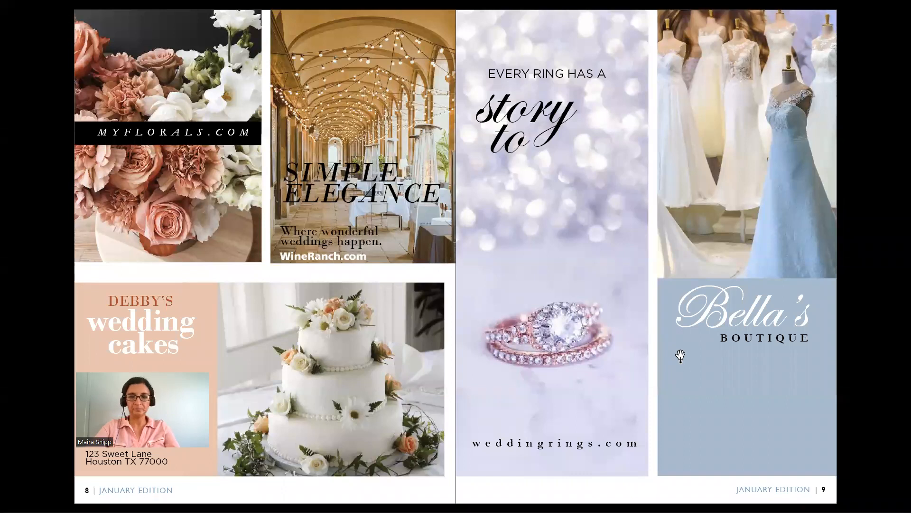
{"action": "key", "text": "Escape"}
{"action": "key", "text": "w"}
Delete the leftover "5. Bella's" line from the draft copy on the pasteboard.
{"action": "left_click_drag", "start_coordinate": [755, 312], "coordinate": [550, 234]}
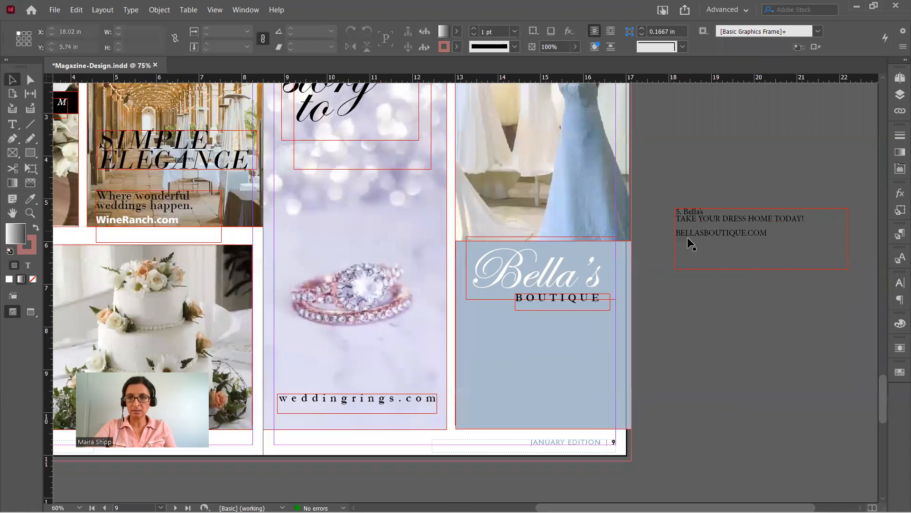
{"action": "double_click", "coordinate": [691, 232]}
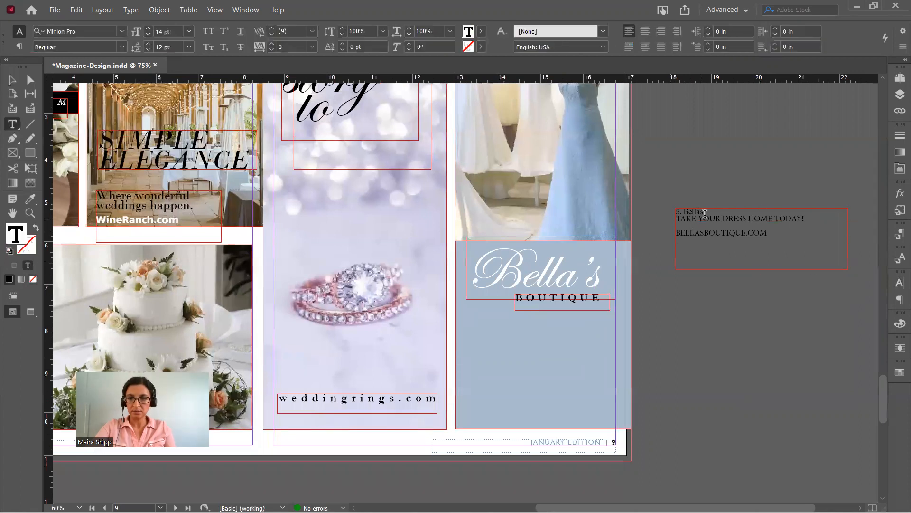
{"action": "left_click_drag", "start_coordinate": [712, 206], "coordinate": [669, 208]}
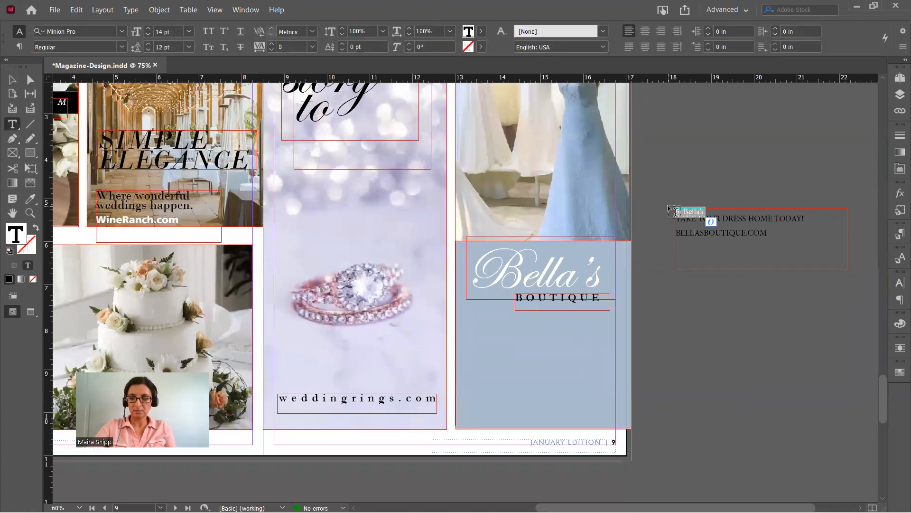
{"action": "key", "text": "BackSpace"}
{"action": "key", "text": "Delete"}
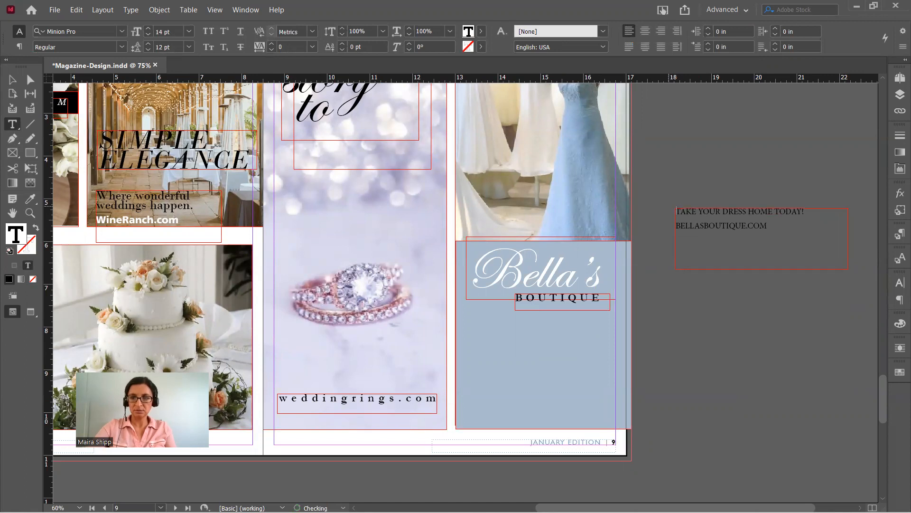
Move the remaining draft copy frame onto the blue block below BOUTIQUE and resize it to about 2.94 by 1.95 in.
{"action": "left_click", "coordinate": [11, 80]}
{"action": "left_click", "coordinate": [735, 211]}
{"action": "left_click_drag", "start_coordinate": [734, 212], "coordinate": [524, 325]}
{"action": "left_click_drag", "start_coordinate": [639, 381], "coordinate": [592, 404]}
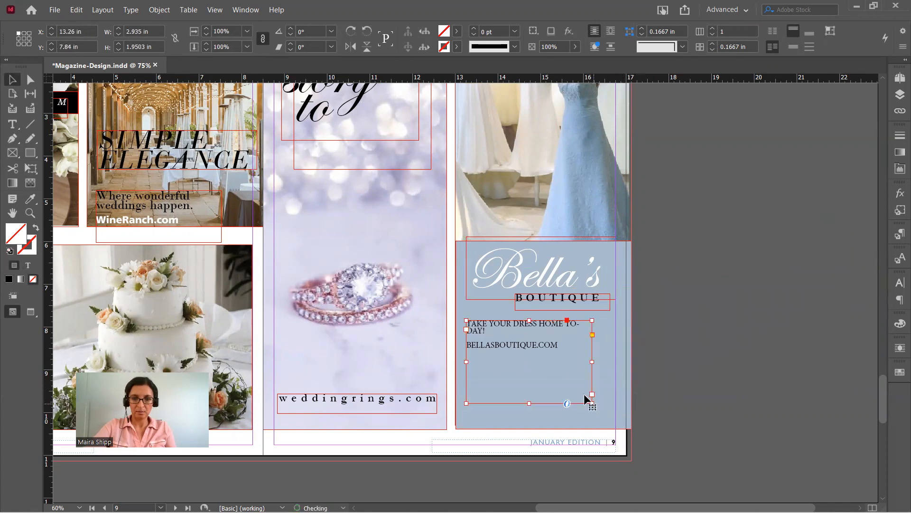
Insert three more blank lines between the TAKE YOUR DRESS HOME TODAY! tagline and the web address.
{"action": "double_click", "coordinate": [506, 329]}
{"action": "key", "text": "Return"}
{"action": "key", "text": "Return"}
{"action": "key", "text": "Return"}
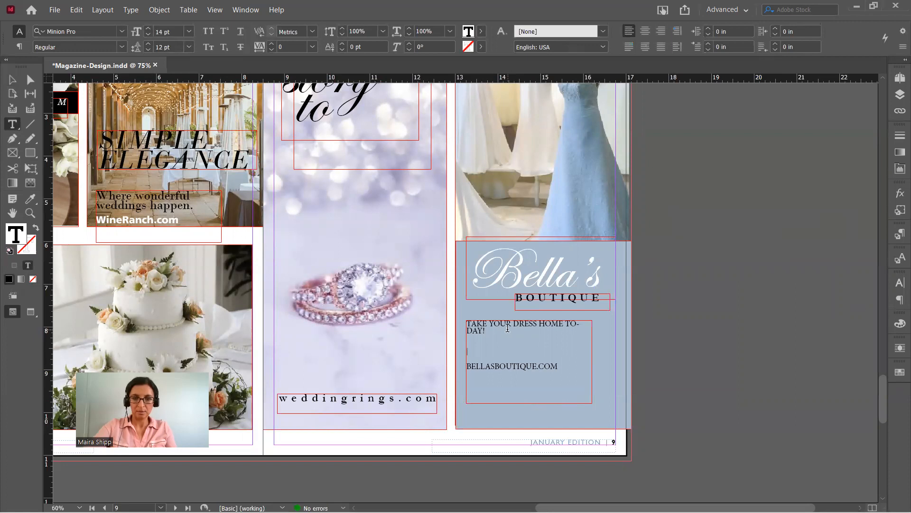
Set the tagline and web address below BOUTIQUE in the Gotham HTF Book font.
{"action": "left_click_drag", "start_coordinate": [490, 330], "coordinate": [469, 318]}
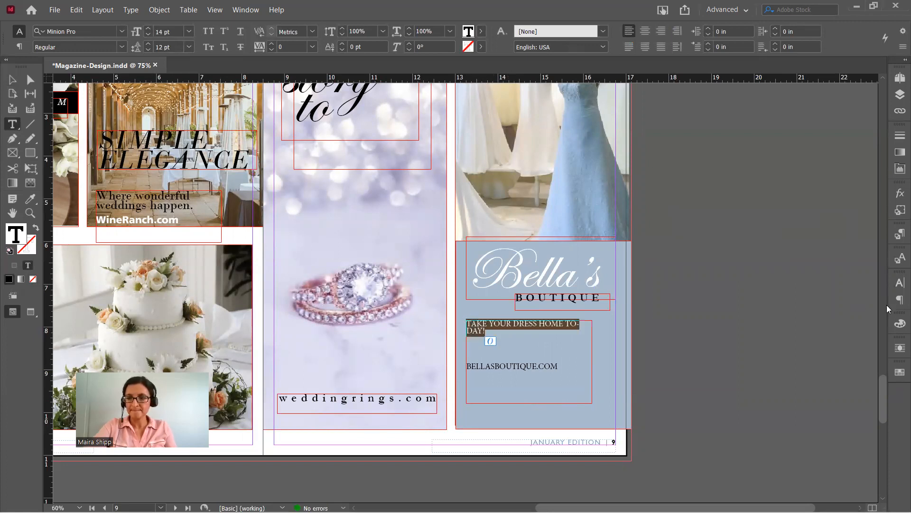
{"action": "left_click_drag", "start_coordinate": [561, 369], "coordinate": [462, 323]}
{"action": "left_click", "coordinate": [898, 284]}
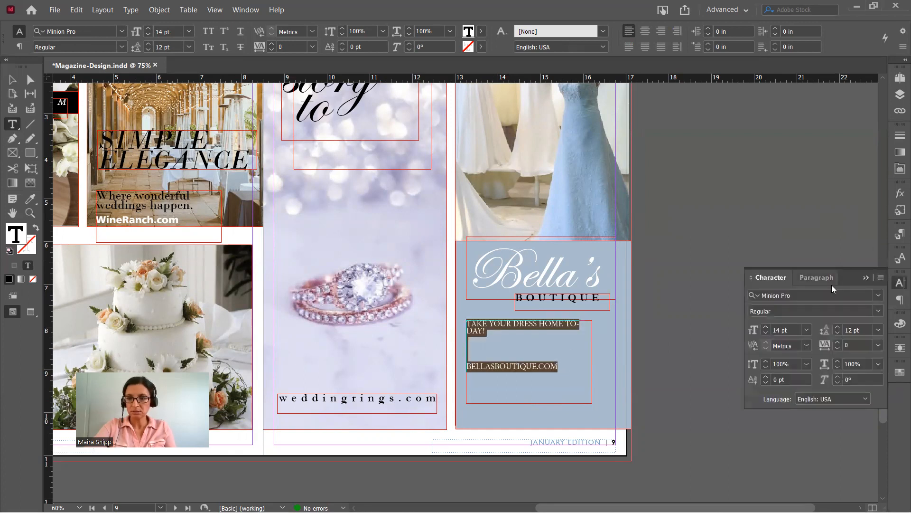
{"action": "left_click", "coordinate": [878, 295]}
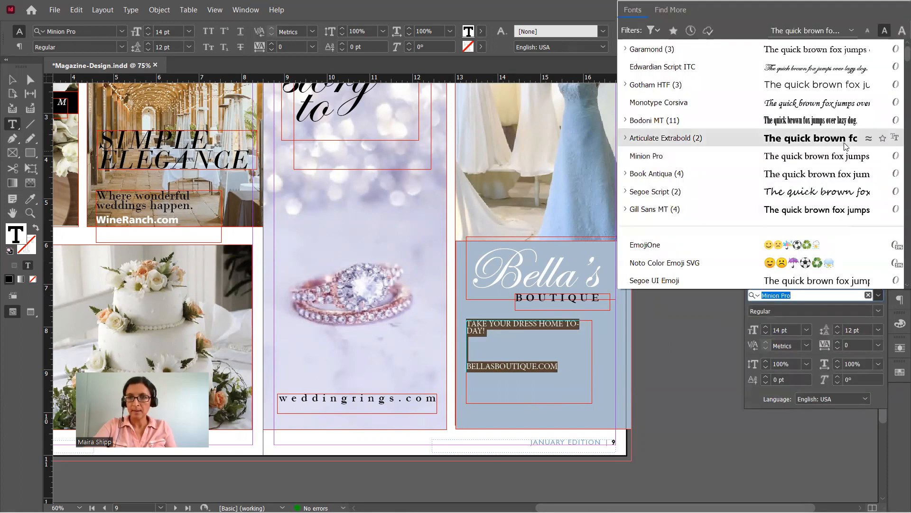
{"action": "left_click", "coordinate": [814, 90]}
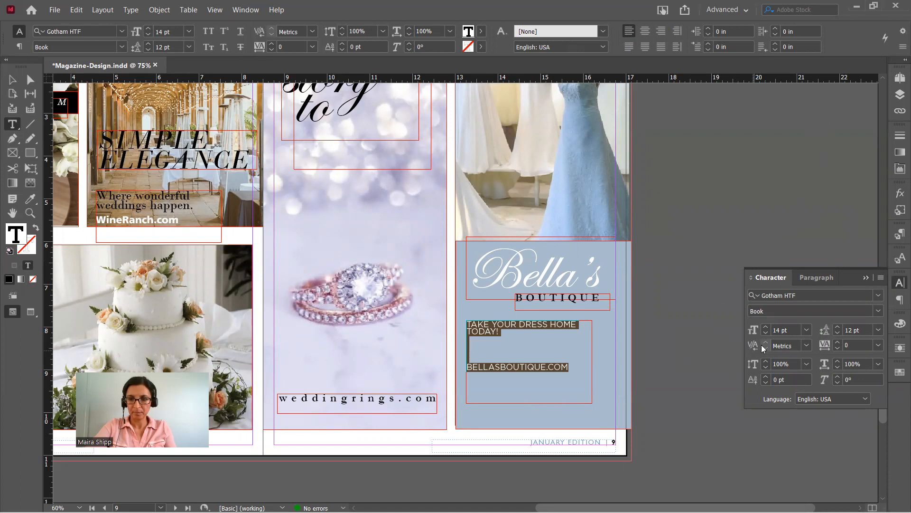
Set the tagline and web address to 17 pt type with 19 pt leading.
{"action": "left_click", "coordinate": [839, 327]}
{"action": "left_click", "coordinate": [838, 327]}
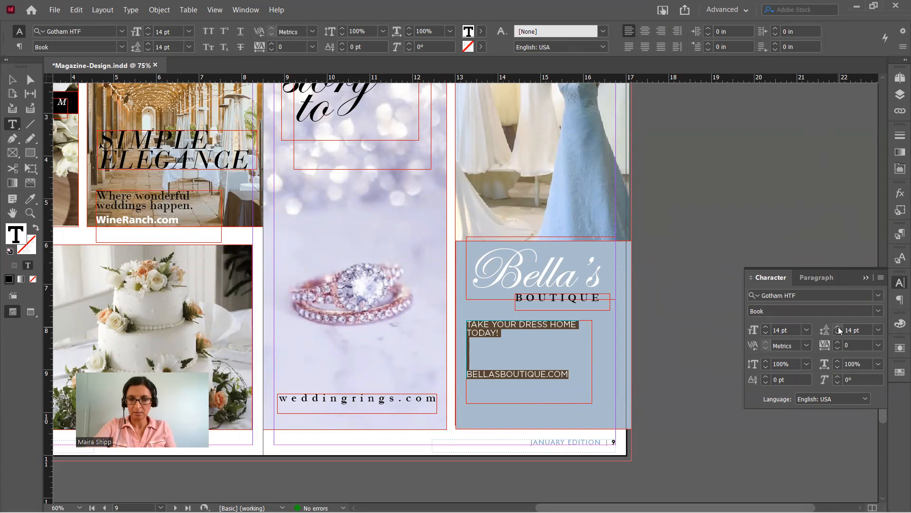
{"action": "left_click", "coordinate": [573, 373]}
{"action": "left_click_drag", "start_coordinate": [580, 375], "coordinate": [467, 324]}
{"action": "left_click", "coordinate": [766, 327]}
{"action": "left_click", "coordinate": [766, 326]}
{"action": "left_click", "coordinate": [766, 326]}
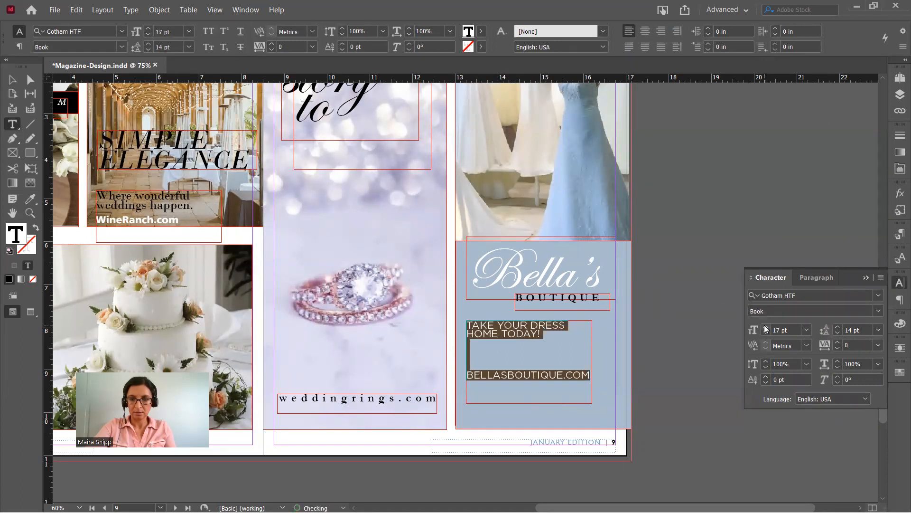
{"action": "left_click", "coordinate": [837, 327]}
{"action": "left_click", "coordinate": [837, 328]}
{"action": "left_click", "coordinate": [838, 327]}
{"action": "left_click", "coordinate": [838, 327]}
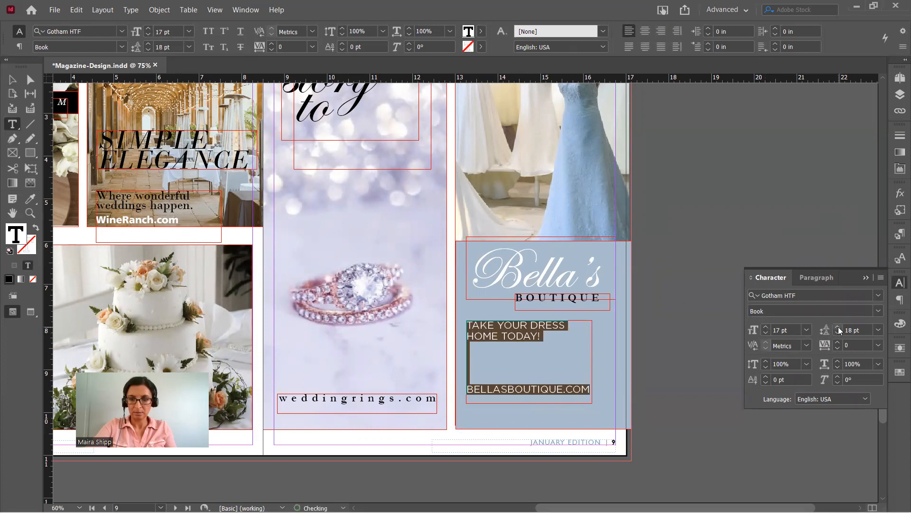
{"action": "left_click", "coordinate": [837, 327]}
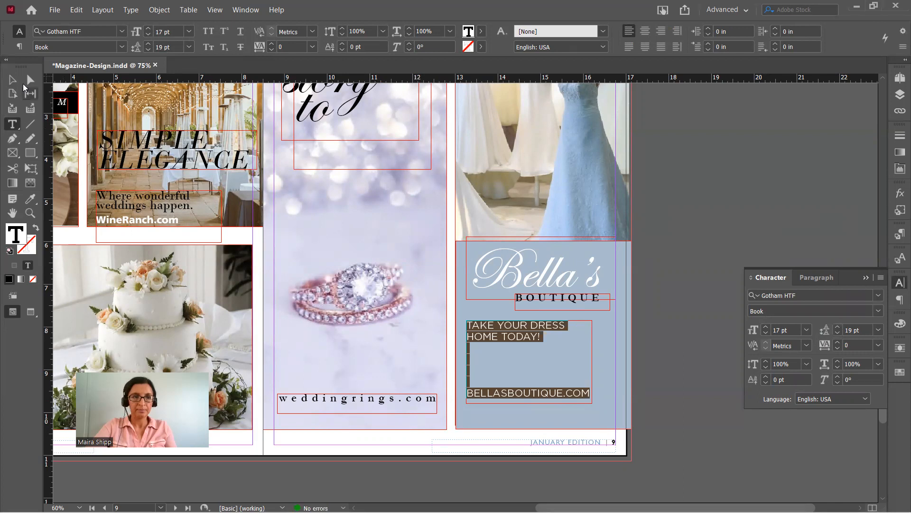
Enlarge the tagline and web address frame to about 3.365 by 2.26 in.
{"action": "left_click", "coordinate": [13, 80]}
{"action": "left_click_drag", "start_coordinate": [594, 402], "coordinate": [611, 416]}
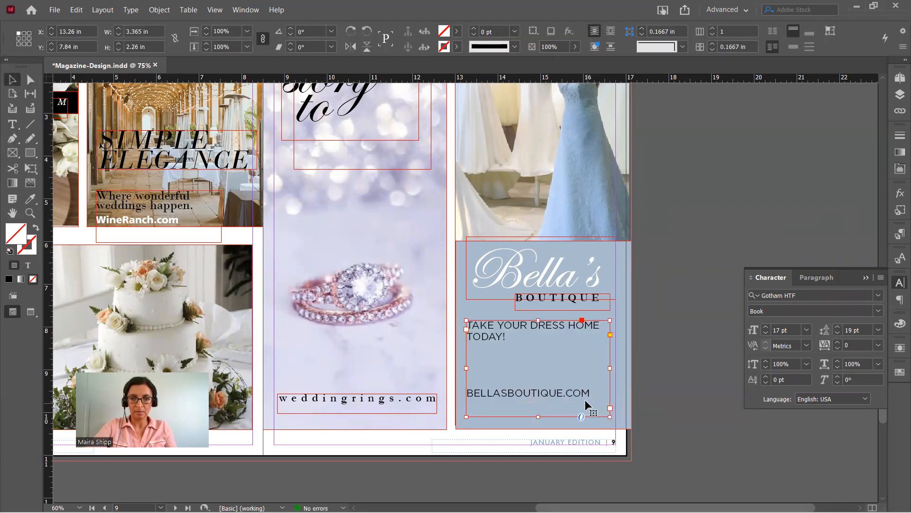
{"action": "left_click_drag", "start_coordinate": [611, 367], "coordinate": [608, 368]}
Make BELLASBOUTIQUE.COM Bold and break the tagline after DRESS so HOME TODAY! sits on the second line.
{"action": "triple_click", "coordinate": [561, 397]}
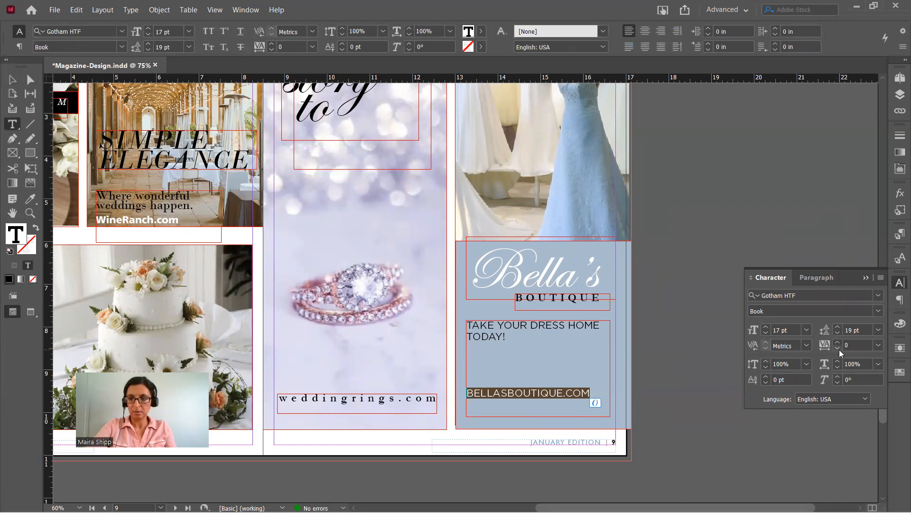
{"action": "left_click", "coordinate": [876, 311]}
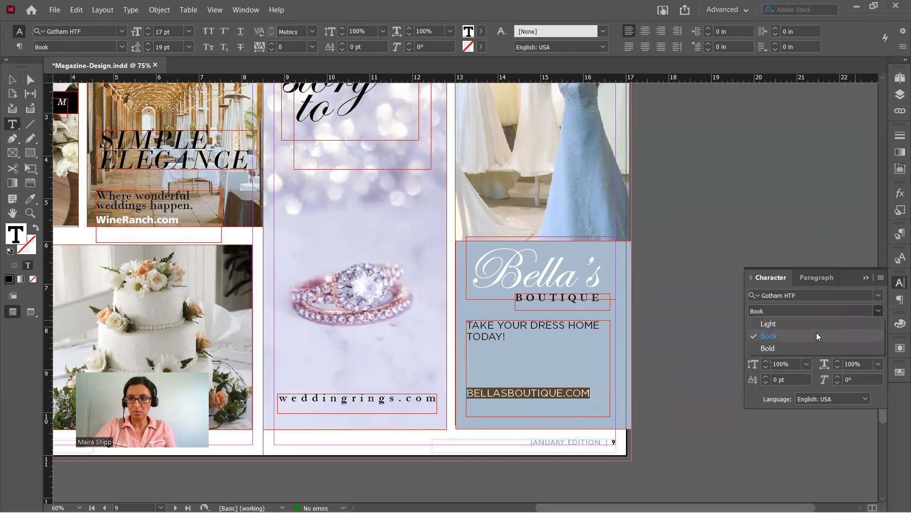
{"action": "left_click", "coordinate": [788, 347]}
{"action": "left_click", "coordinate": [574, 393]}
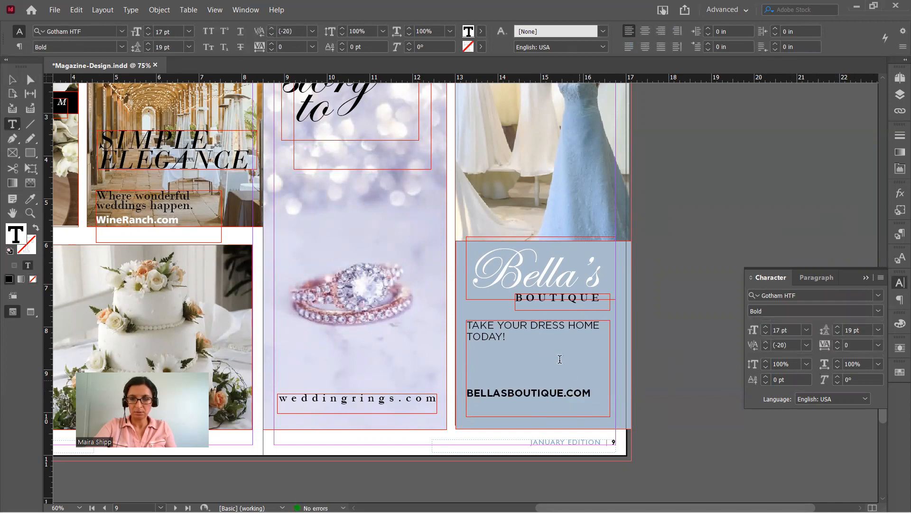
{"action": "left_click", "coordinate": [568, 325]}
{"action": "key", "text": "shift+Return"}
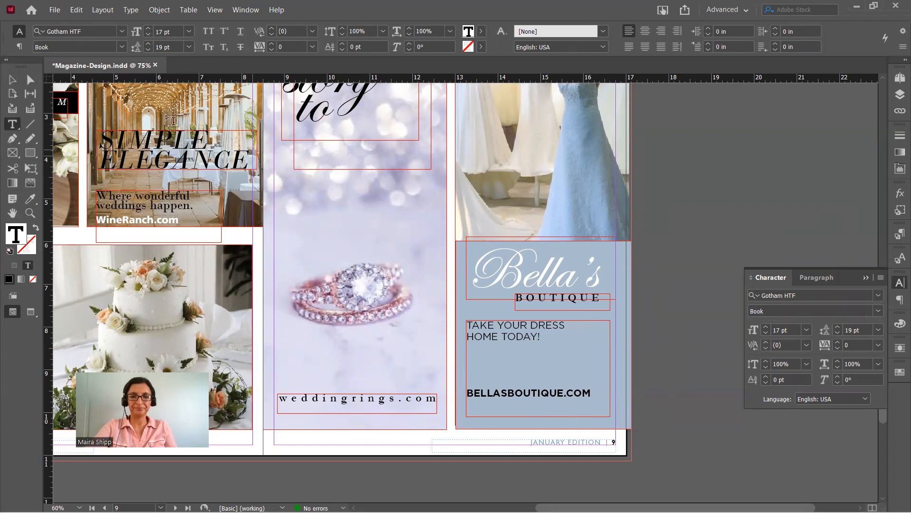
Move the tagline and web address frame down the blue block to a Y position of about 8.24 in.
{"action": "left_click", "coordinate": [13, 80]}
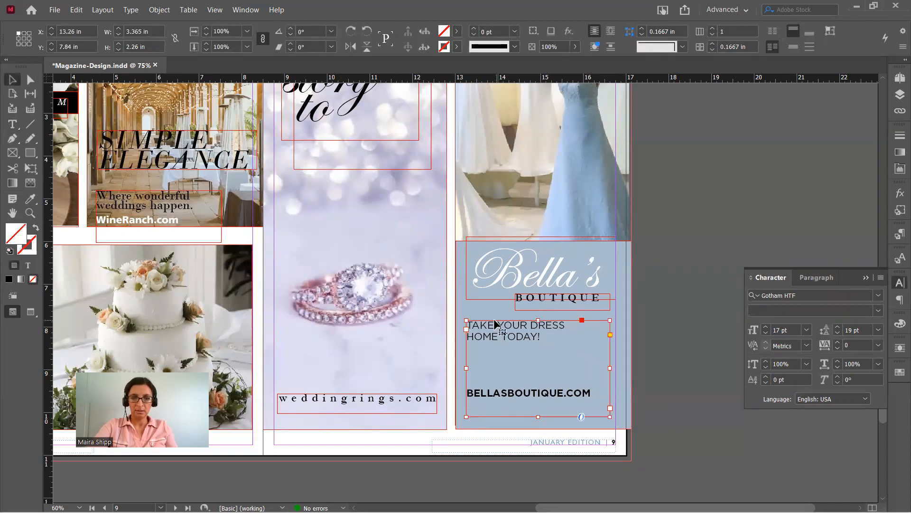
{"action": "key", "text": "Down"}
{"action": "key", "text": "Down"}
{"action": "key", "text": "Down"}
{"action": "key", "text": "Down"}
{"action": "key", "text": "Down"}
{"action": "key", "text": "Down"}
{"action": "key", "text": "Down"}
{"action": "key", "text": "Down"}
{"action": "key", "text": "Down"}
{"action": "key", "text": "Down"}
{"action": "key", "text": "Down"}
{"action": "key", "text": "Down"}
{"action": "key", "text": "Down"}
{"action": "key", "text": "Down"}
{"action": "key", "text": "Down"}
{"action": "key", "text": "Down"}
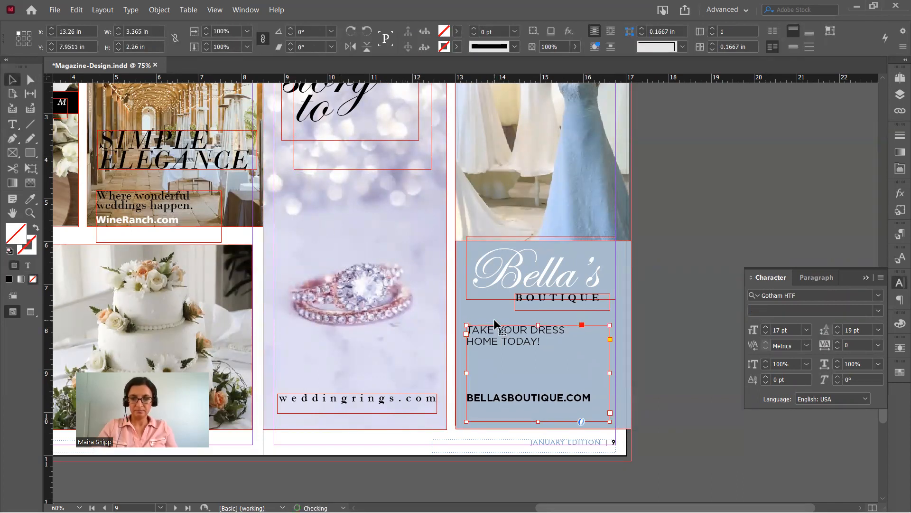
{"action": "key", "text": "Down"}
{"action": "key", "text": "Down"}
{"action": "key", "text": "Down"}
{"action": "key", "text": "Down"}
{"action": "key", "text": "Down"}
{"action": "key", "text": "Down"}
{"action": "key", "text": "Down"}
{"action": "key", "text": "Down"}
{"action": "key", "text": "Down"}
{"action": "key", "text": "Down"}
{"action": "key", "text": "Down"}
{"action": "key", "text": "Down"}
{"action": "key", "text": "Down"}
{"action": "key", "text": "Down"}
{"action": "key", "text": "Down"}
{"action": "key", "text": "Down"}
{"action": "key", "text": "Down"}
{"action": "key", "text": "Down"}
{"action": "key", "text": "Down"}
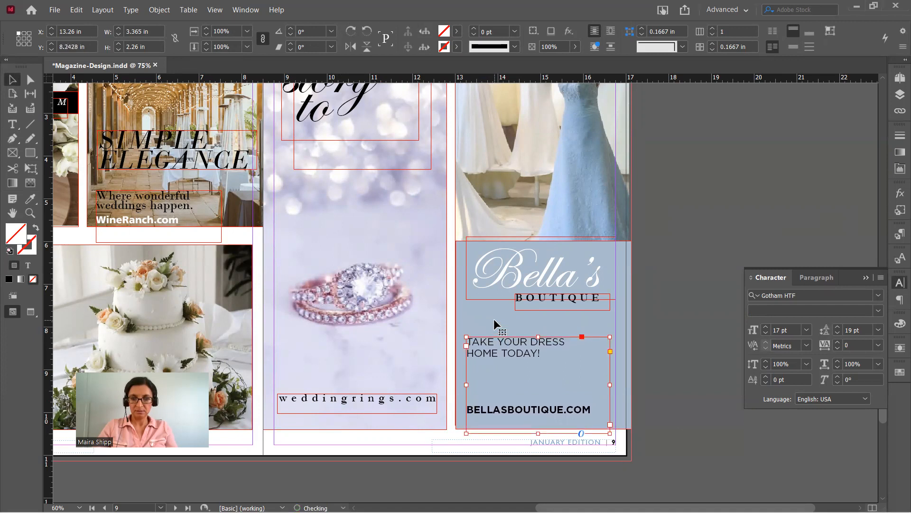
Deselect the frame and preview the pages 8-9 spread full screen before returning to the layout.
{"action": "left_click", "coordinate": [675, 288]}
{"action": "key", "text": "shift+w"}
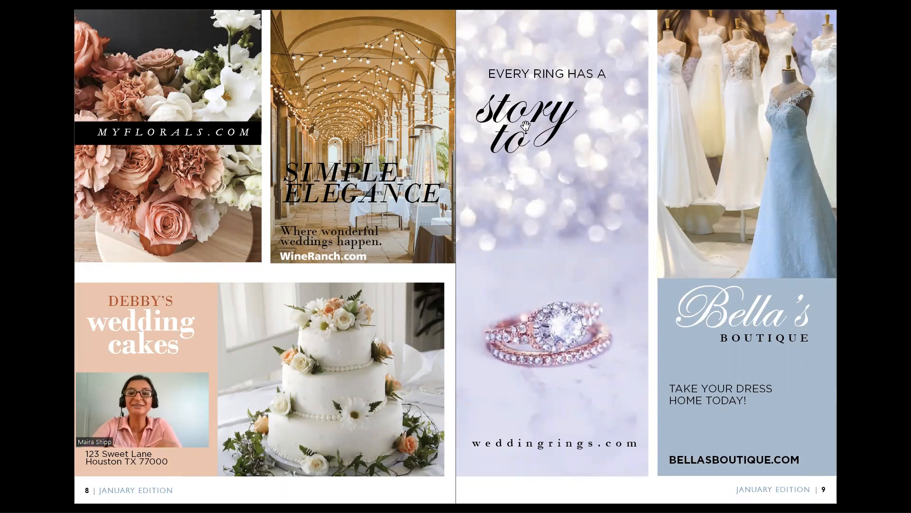
{"action": "key", "text": "Escape"}
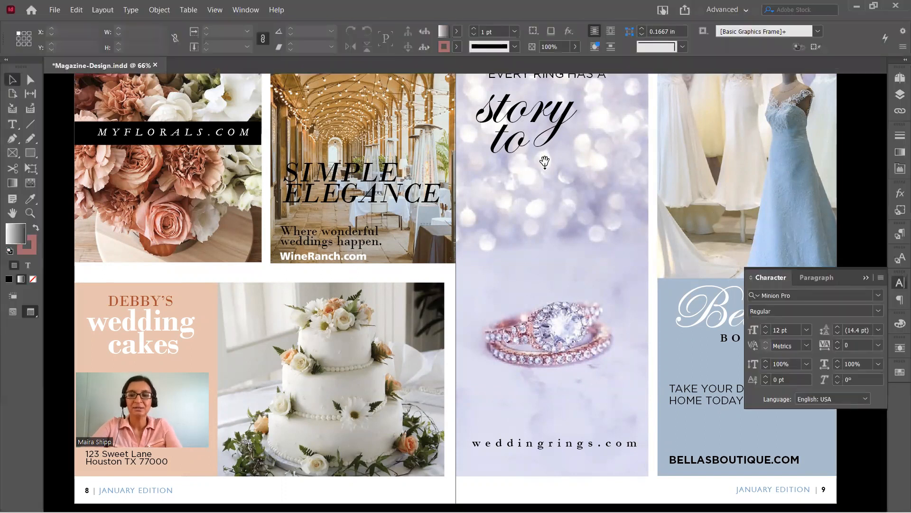